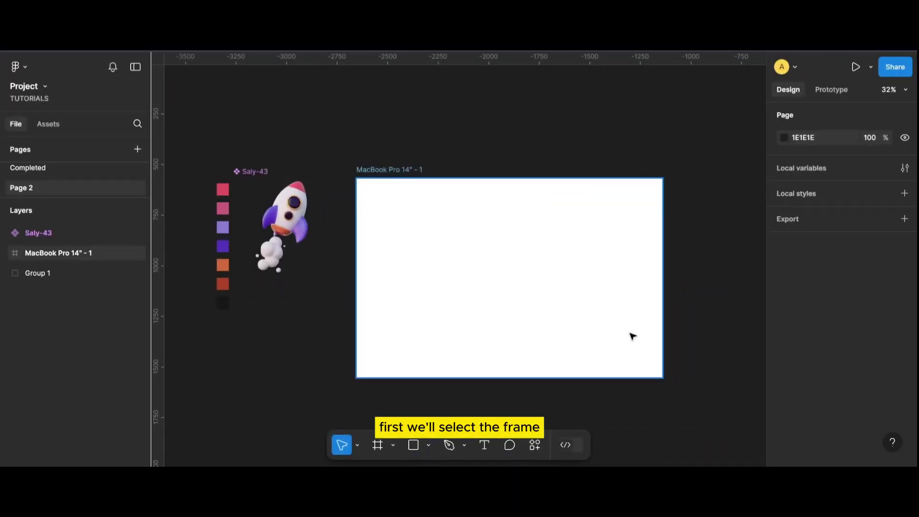
Add a layout grid to the MacBook Pro 14" frame and set it to Columns with a count of 12
{"action": "left_click", "coordinate": [633, 336]}
{"action": "scroll", "coordinate": [854, 311], "scroll_direction": "down", "scroll_amount": 3}
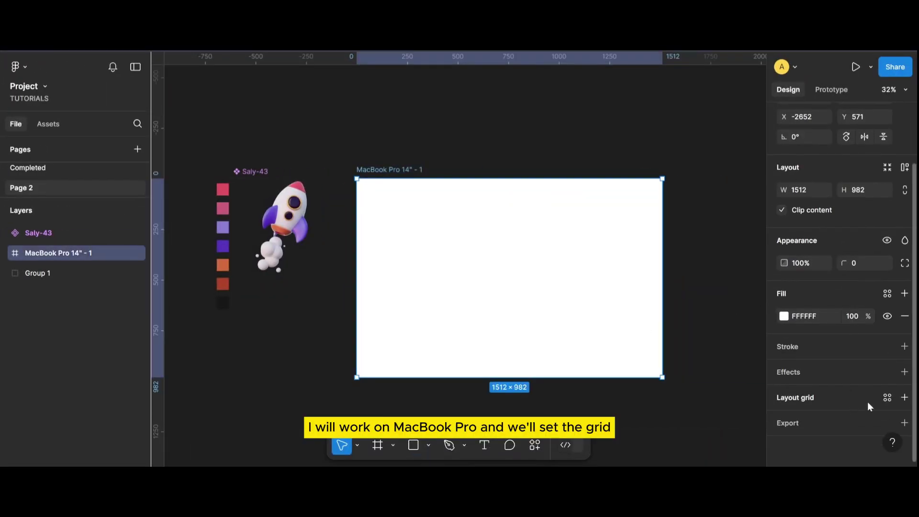
{"action": "left_click", "coordinate": [904, 398]}
{"action": "left_click", "coordinate": [785, 420]}
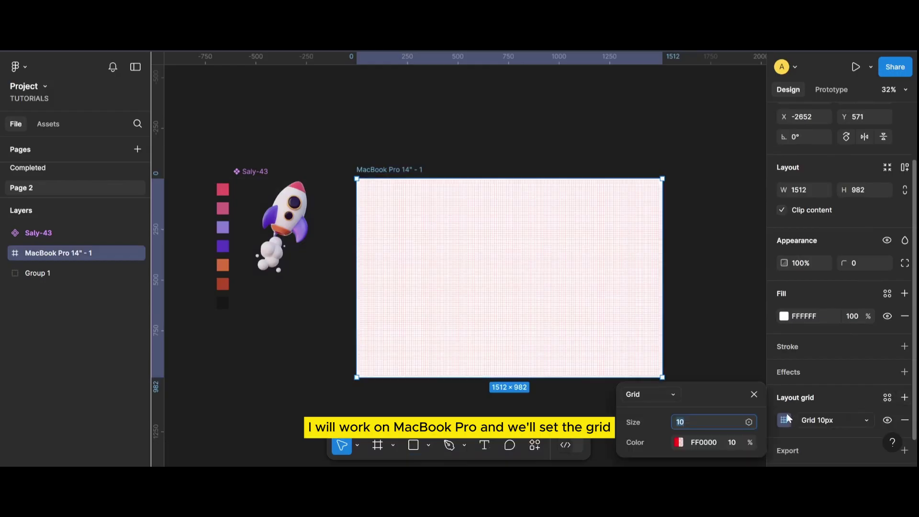
{"action": "left_click_drag", "start_coordinate": [726, 407], "coordinate": [735, 274]}
{"action": "left_click", "coordinate": [683, 266]}
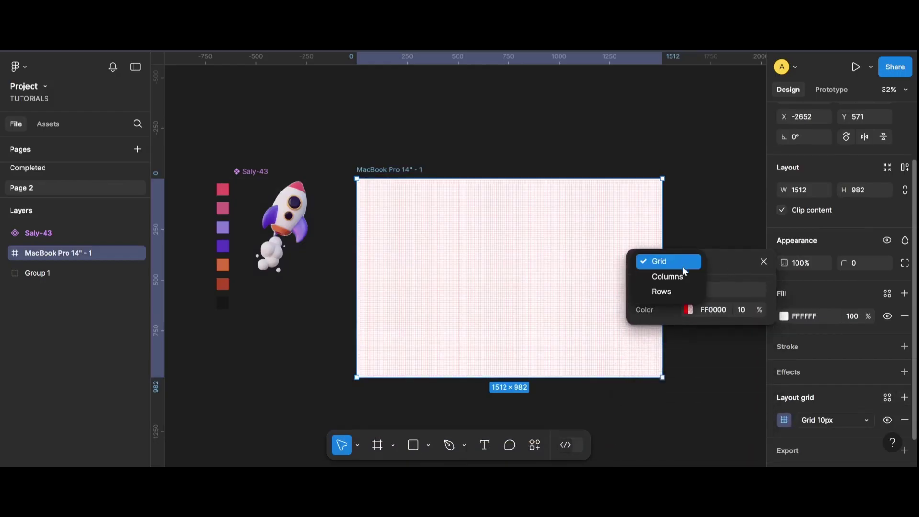
{"action": "left_click", "coordinate": [678, 281]}
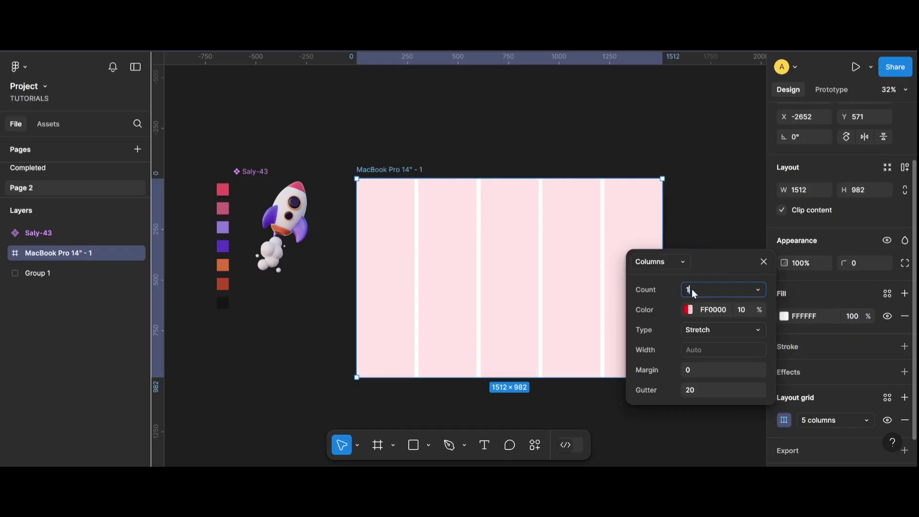
Set the column grid's margin to 45
{"action": "left_click", "coordinate": [703, 369]}
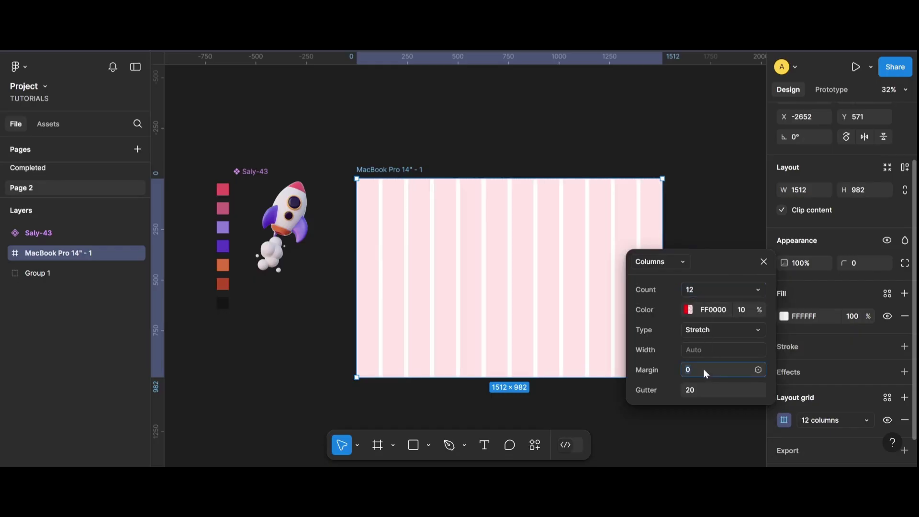
{"action": "key", "text": "Return"}
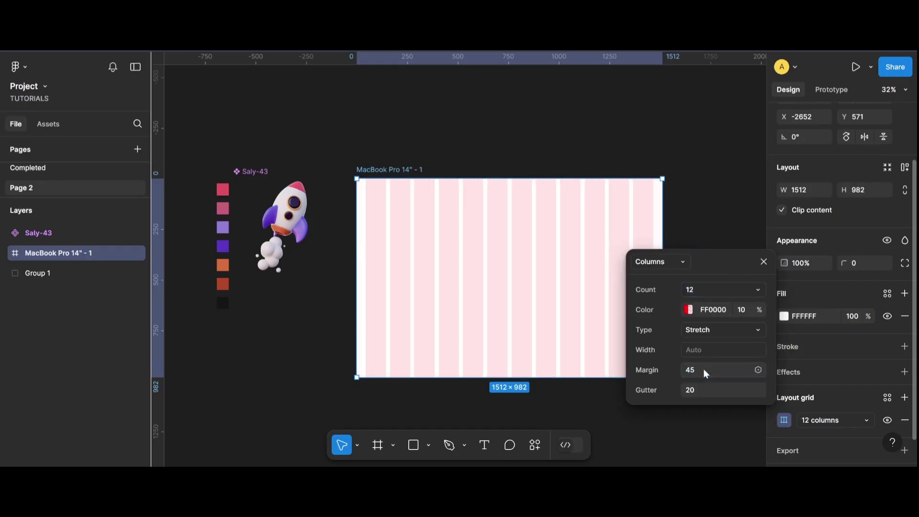
{"action": "left_click", "coordinate": [690, 226]}
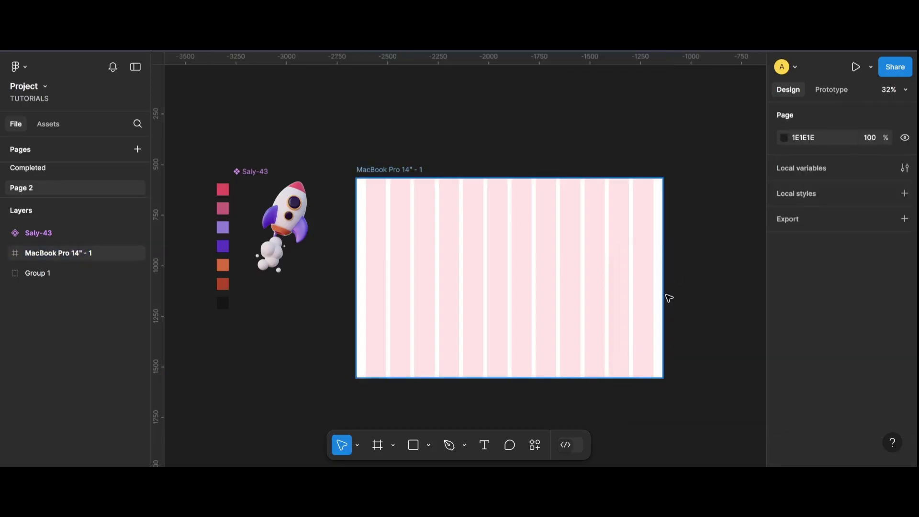
Draw a rectangle about 741 × 982 from the frame's top-left corner, covering the full height of its left half
{"action": "scroll", "coordinate": [669, 298], "scroll_direction": "up", "scroll_amount": 1}
{"action": "scroll", "coordinate": [669, 299], "scroll_direction": "up", "scroll_amount": 3}
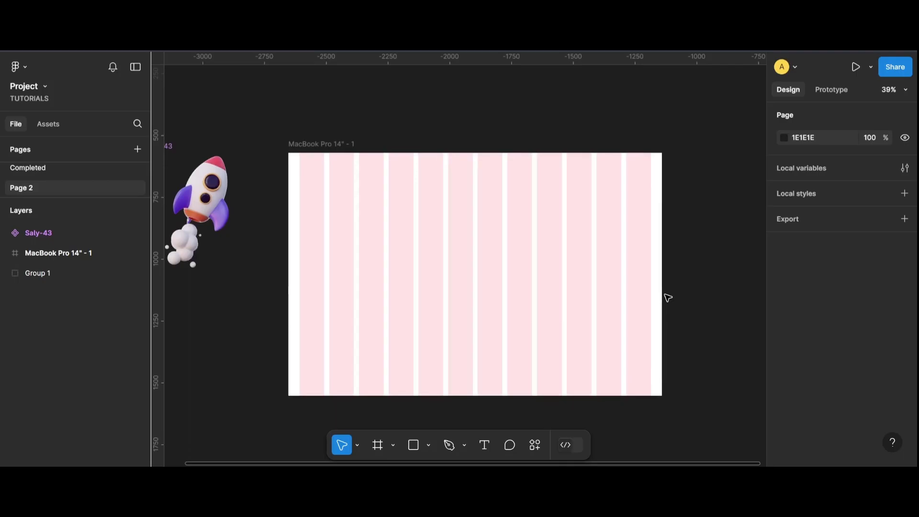
{"action": "left_click", "coordinate": [429, 445]}
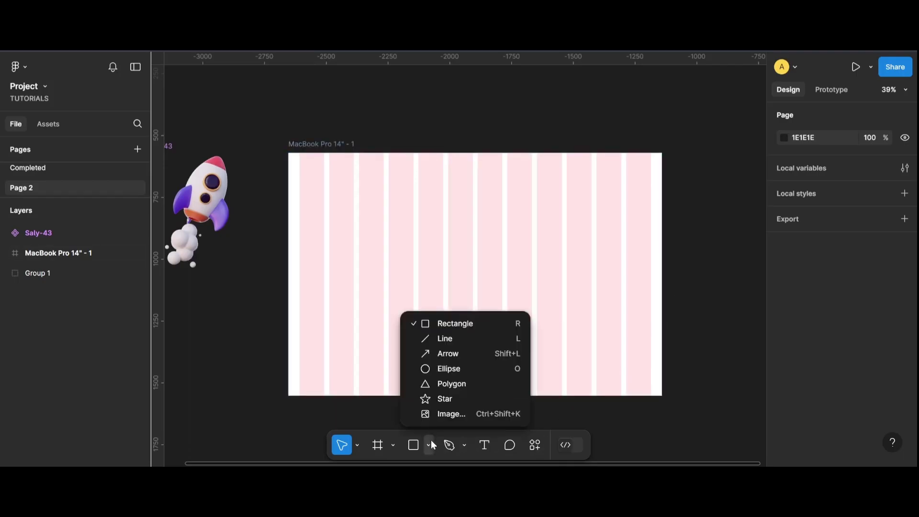
{"action": "left_click", "coordinate": [450, 326]}
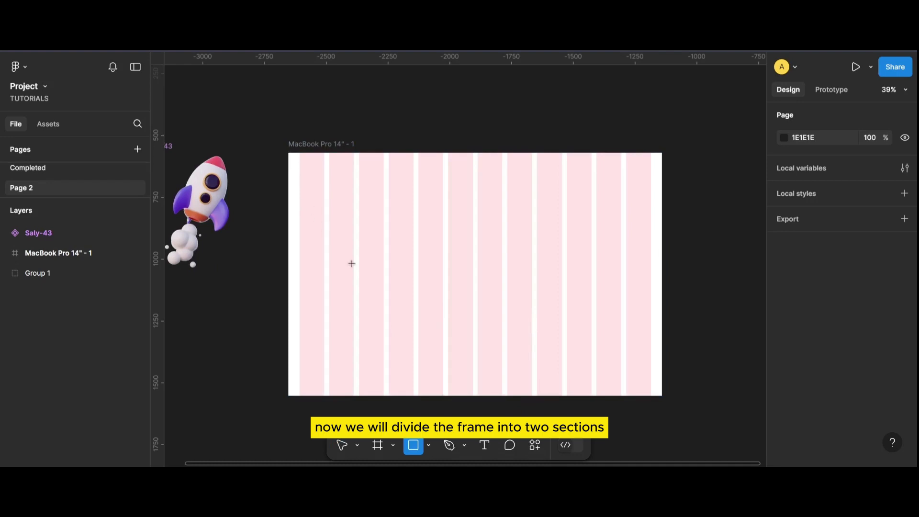
{"action": "mouse_move", "coordinate": [288, 153]}
{"action": "left_mouse_down"}
{"action": "mouse_move", "coordinate": [416, 323]}
{"action": "mouse_move", "coordinate": [501, 386]}
{"action": "mouse_move", "coordinate": [473, 387]}
{"action": "mouse_move", "coordinate": [472, 396]}
{"action": "left_mouse_up"}
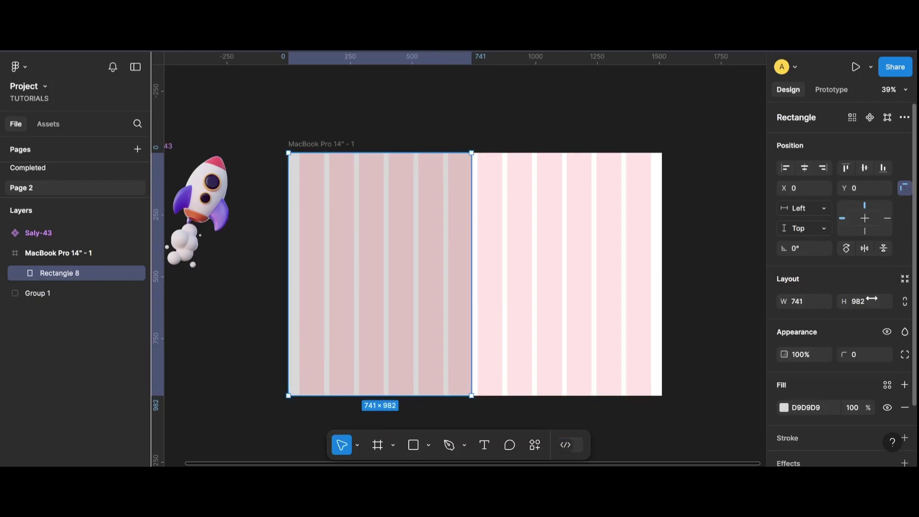
Set the rectangle's top-right and bottom-right corner radii to 10
{"action": "left_click", "coordinate": [905, 355]}
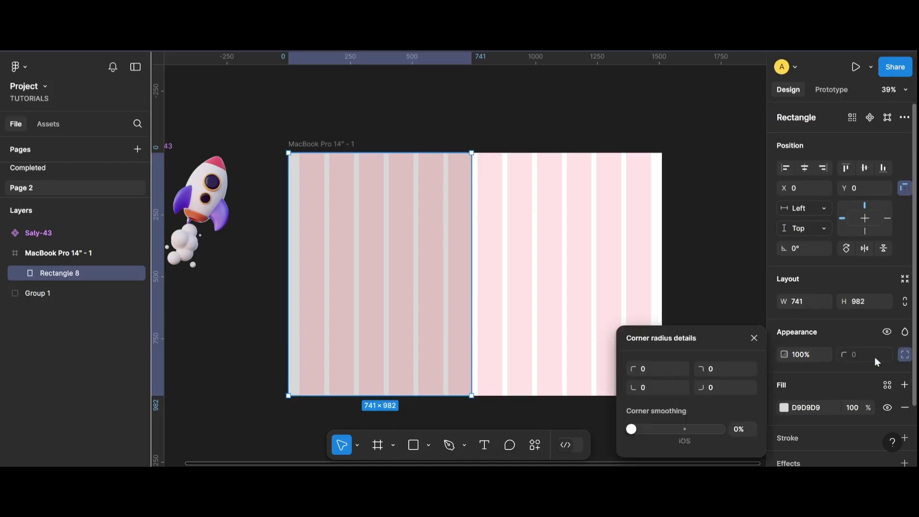
{"action": "left_click", "coordinate": [731, 369]}
{"action": "type", "text": "10"}
{"action": "left_click", "coordinate": [721, 387]}
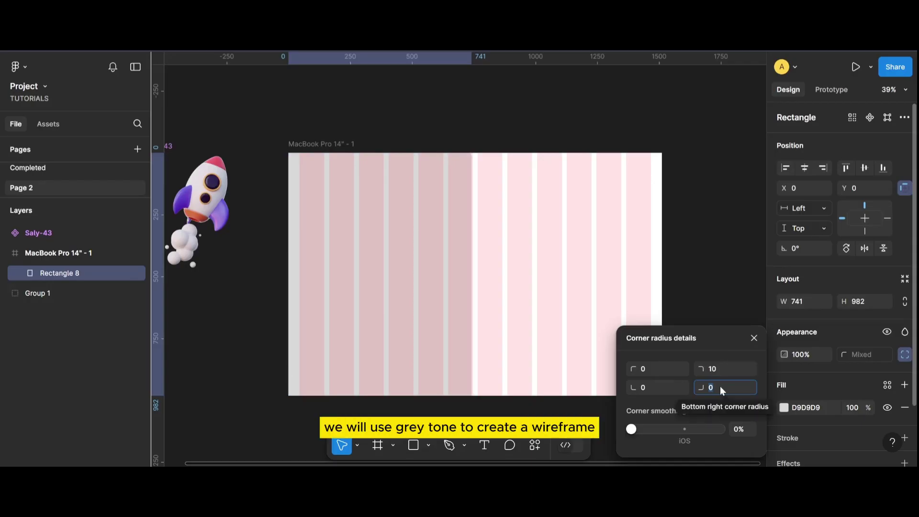
{"action": "type", "text": "1"}
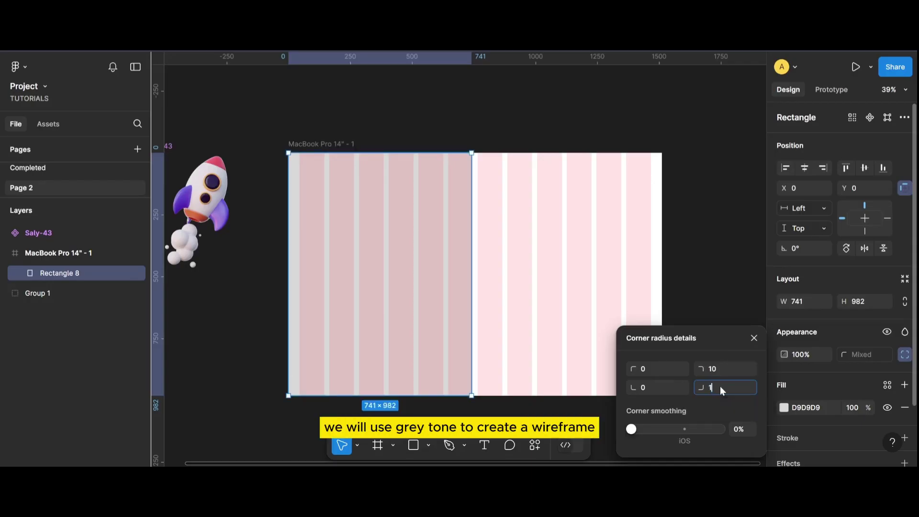
Change the rectangle's fill to a darker grey, 999393
{"action": "left_click", "coordinate": [784, 409]}
{"action": "left_click_drag", "start_coordinate": [629, 175], "coordinate": [618, 207]}
{"action": "left_click", "coordinate": [487, 226]}
Set the grey rectangle's top-right and bottom-right corner radii to 40
{"action": "left_click", "coordinate": [460, 227]}
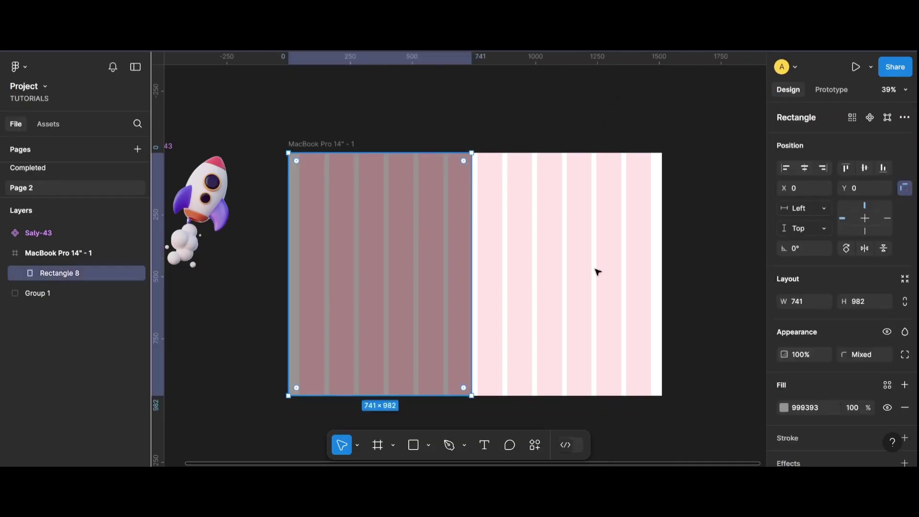
{"action": "left_click", "coordinate": [905, 354]}
{"action": "key", "text": "Up"}
{"action": "key", "text": "Up"}
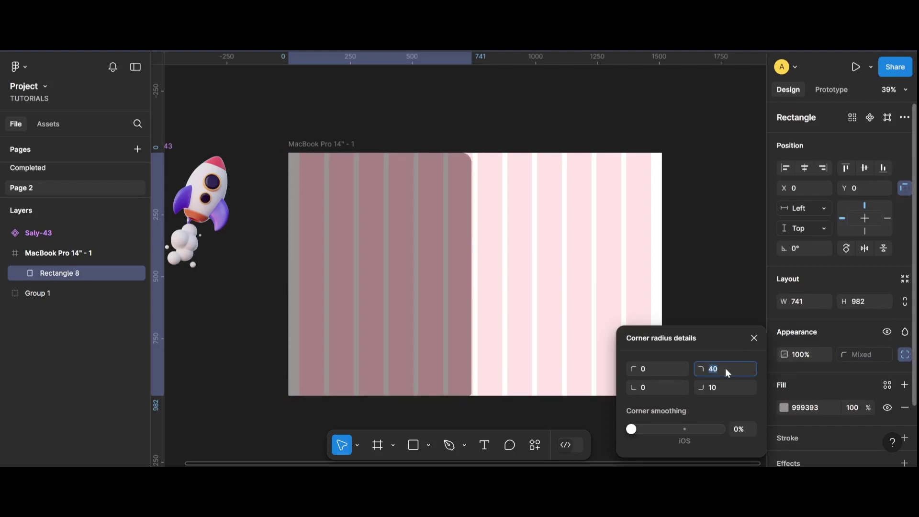
{"action": "left_click", "coordinate": [716, 389]}
{"action": "type", "text": "40"}
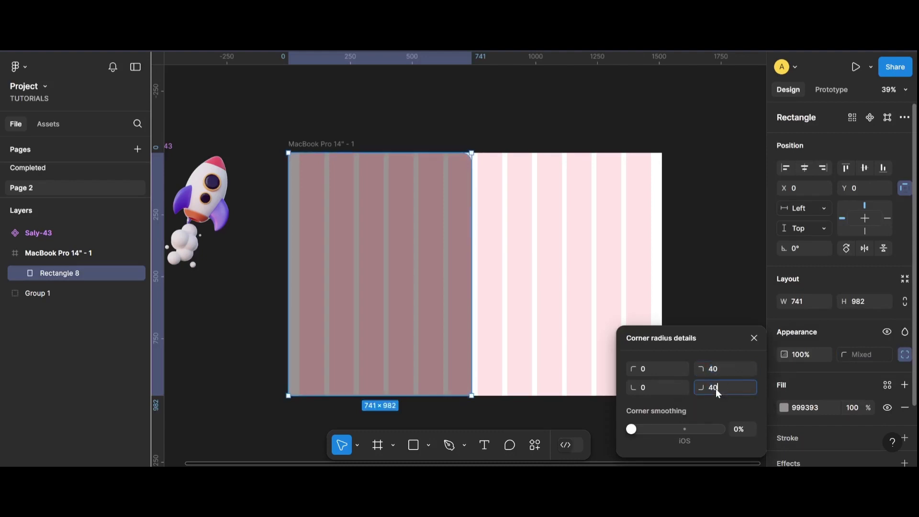
{"action": "left_click", "coordinate": [634, 108]}
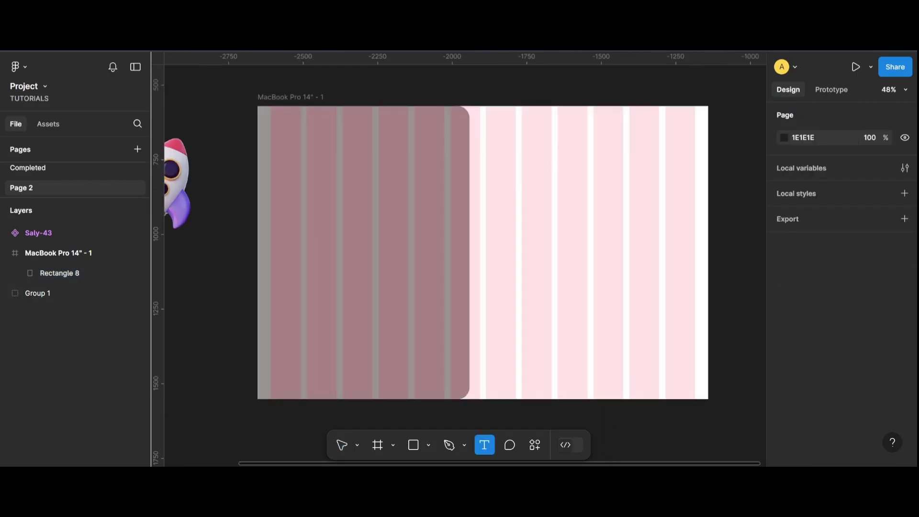
Add the text "Sign Up" in the upper part of the frame's empty right half
{"action": "left_click", "coordinate": [527, 193]}
{"action": "scroll", "coordinate": [562, 214], "scroll_direction": "up", "scroll_amount": 2}
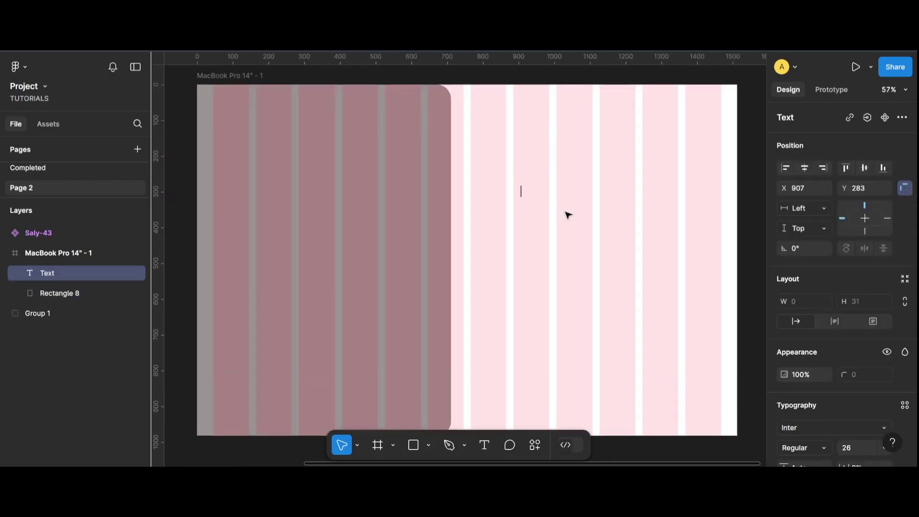
{"action": "type", "text": "Sign"}
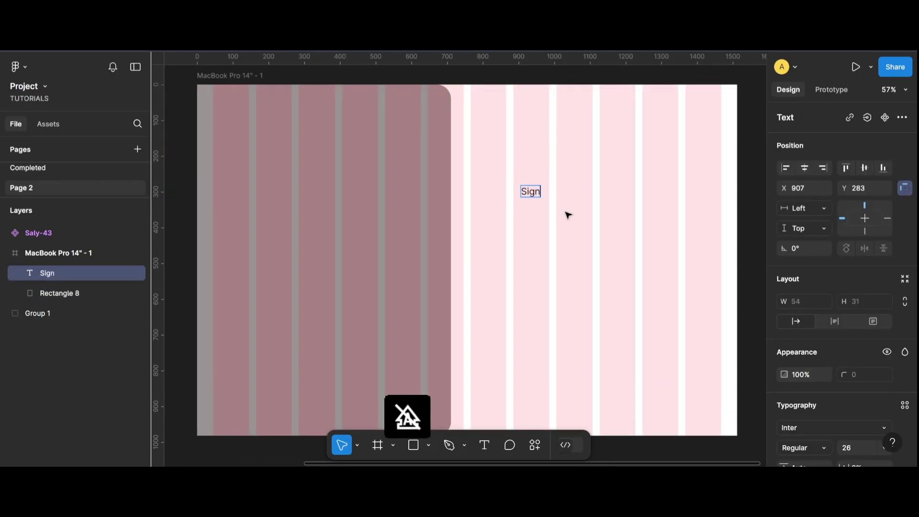
{"action": "type", "text": " up"}
{"action": "key", "text": "BackSpace"}
{"action": "key", "text": "BackSpace"}
{"action": "key", "text": "BackSpace"}
{"action": "type", "text": "Up"}
Change the font of the Sign Up text to Poppins
{"action": "scroll", "coordinate": [862, 364], "scroll_direction": "down", "scroll_amount": 3}
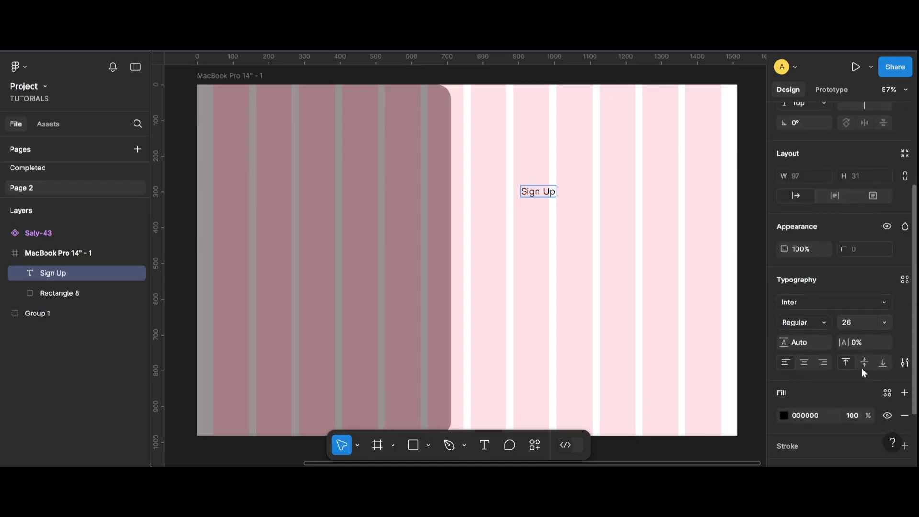
{"action": "left_click", "coordinate": [878, 307]}
{"action": "type", "text": "pop"}
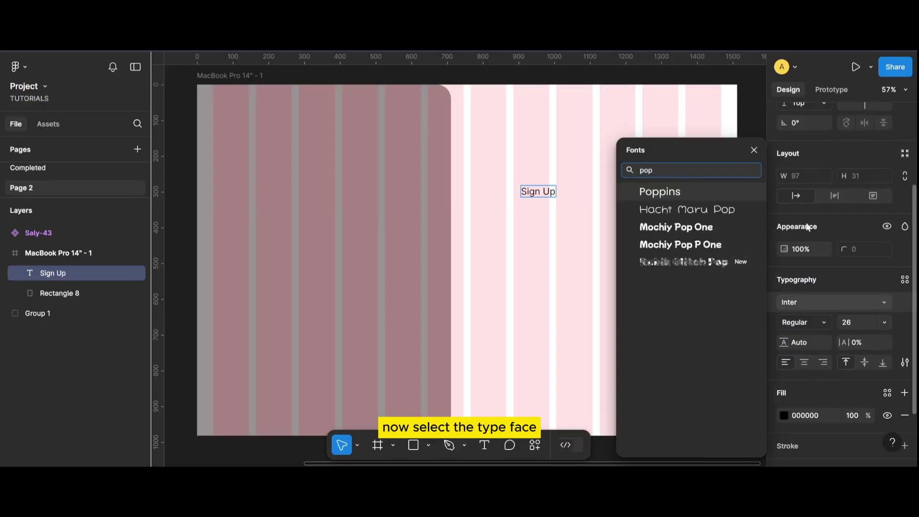
{"action": "left_click", "coordinate": [702, 194]}
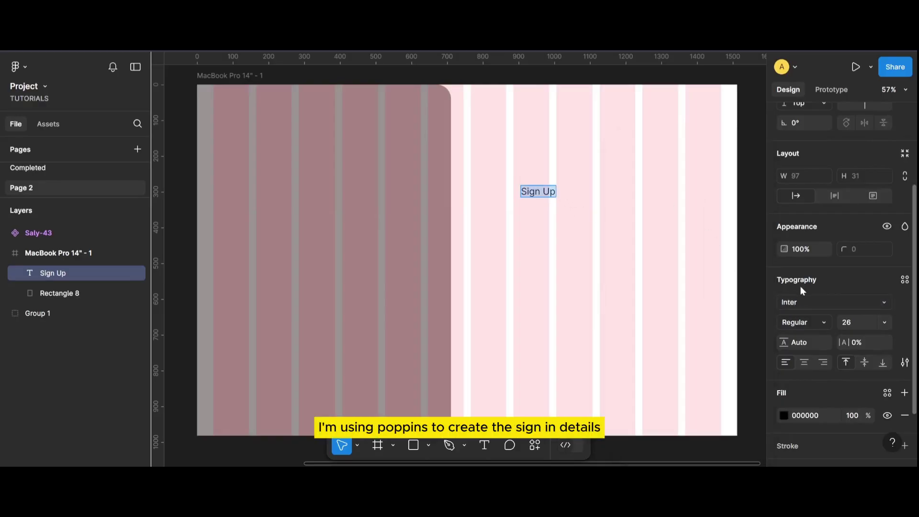
{"action": "left_click", "coordinate": [821, 305]}
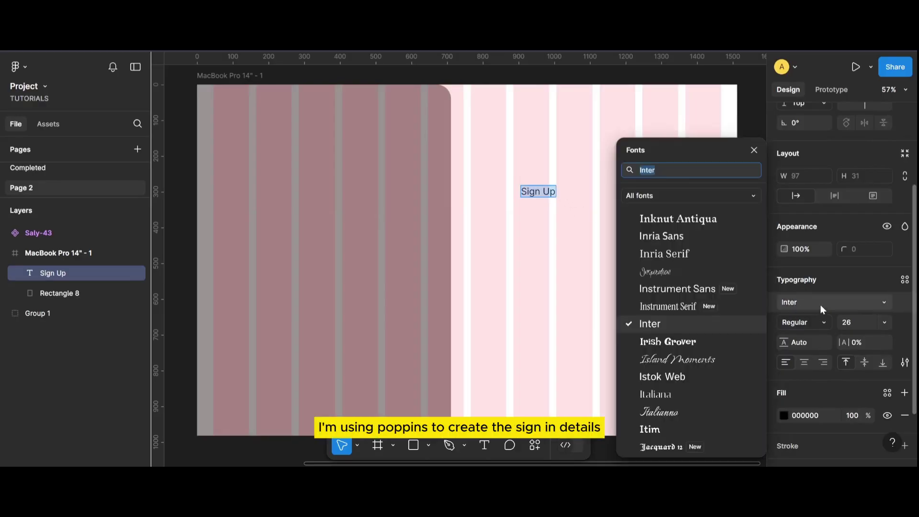
{"action": "type", "text": "pop"}
{"action": "left_click", "coordinate": [660, 192]}
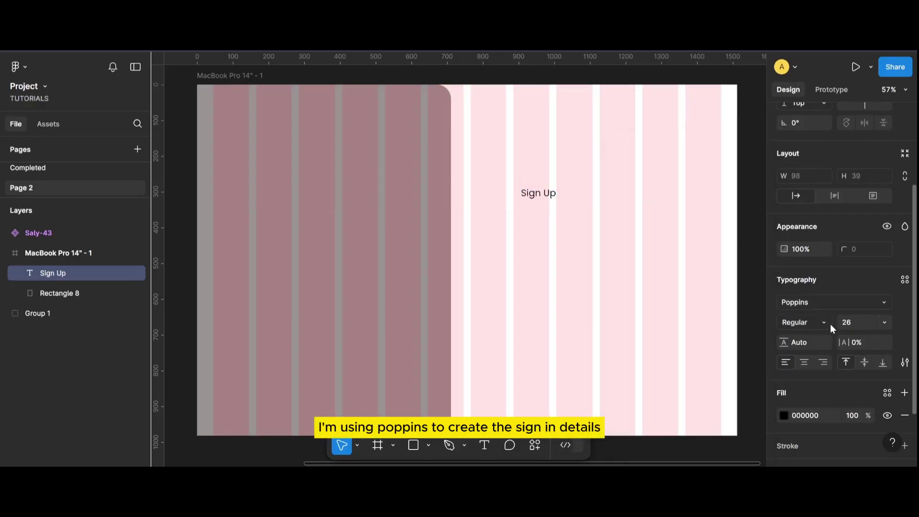
Set the Sign Up text to SemiBold weight and font size 64
{"action": "left_click", "coordinate": [829, 323]}
{"action": "left_click", "coordinate": [827, 258]}
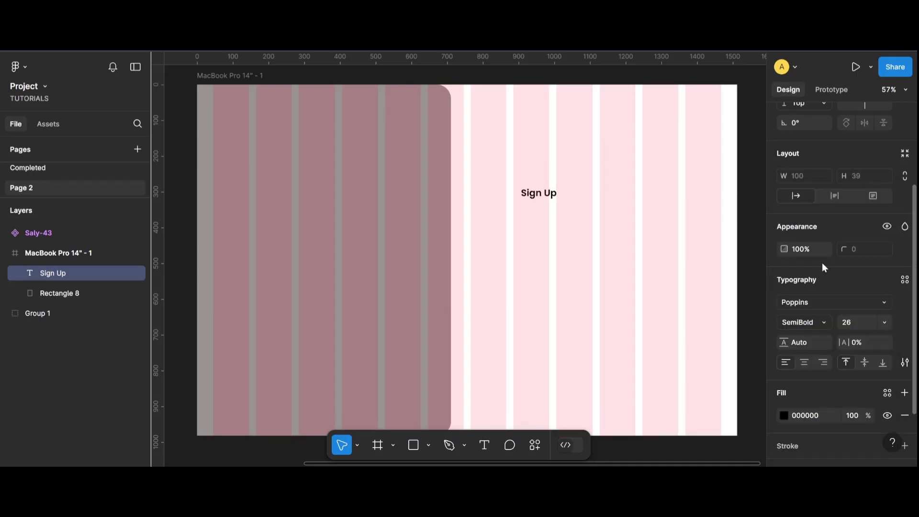
{"action": "left_click", "coordinate": [869, 324]}
{"action": "type", "text": "64"}
{"action": "key", "text": "Return"}
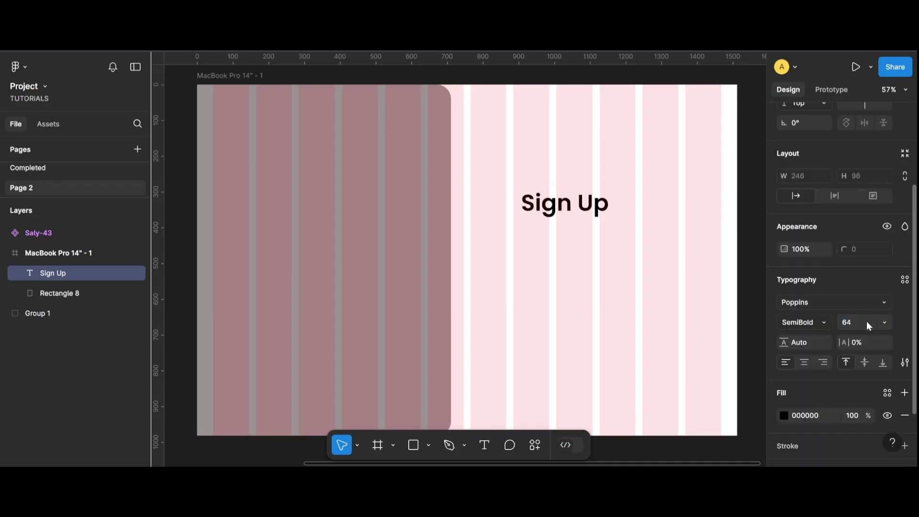
Reduce the Sign Up text's font size to 57
{"action": "left_click", "coordinate": [863, 322]}
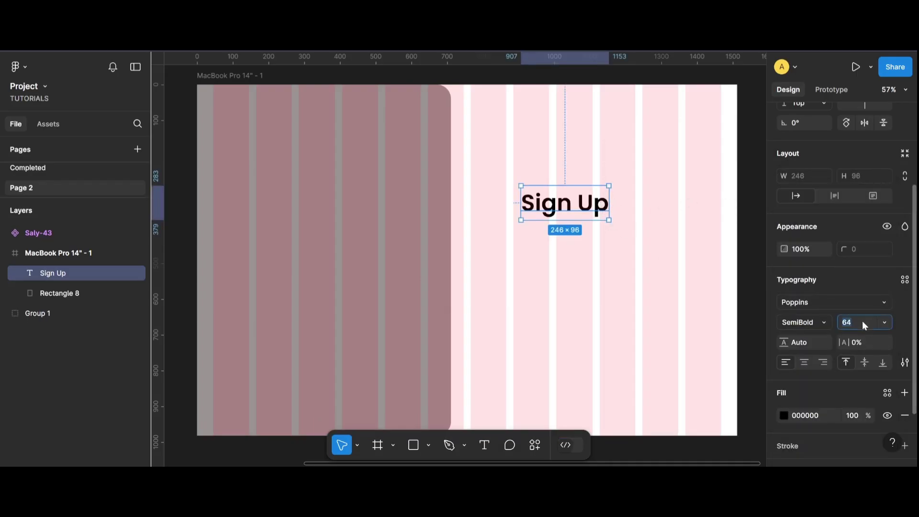
{"action": "key", "text": "Down"}
{"action": "key", "text": "Down"}
{"action": "key", "text": "Down"}
{"action": "key", "text": "Down"}
{"action": "key", "text": "Down"}
{"action": "key", "text": "Down"}
{"action": "key", "text": "Down"}
Move the Sign Up heading higher in the frame's right half, to about X 886, Y 130
{"action": "scroll", "coordinate": [633, 307], "scroll_direction": "down", "scroll_amount": 1}
{"action": "scroll", "coordinate": [636, 311], "scroll_direction": "down", "scroll_amount": 3}
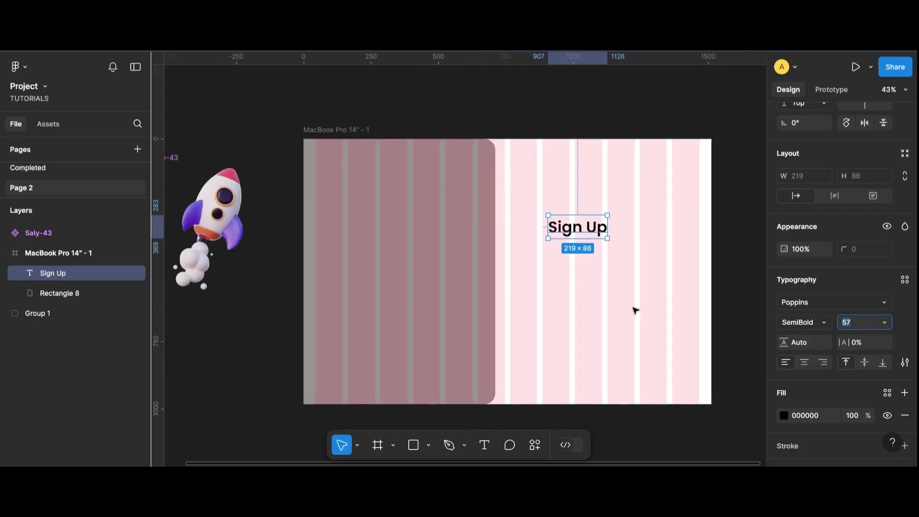
{"action": "left_click_drag", "start_coordinate": [585, 229], "coordinate": [579, 190]}
{"action": "left_click", "coordinate": [743, 252]}
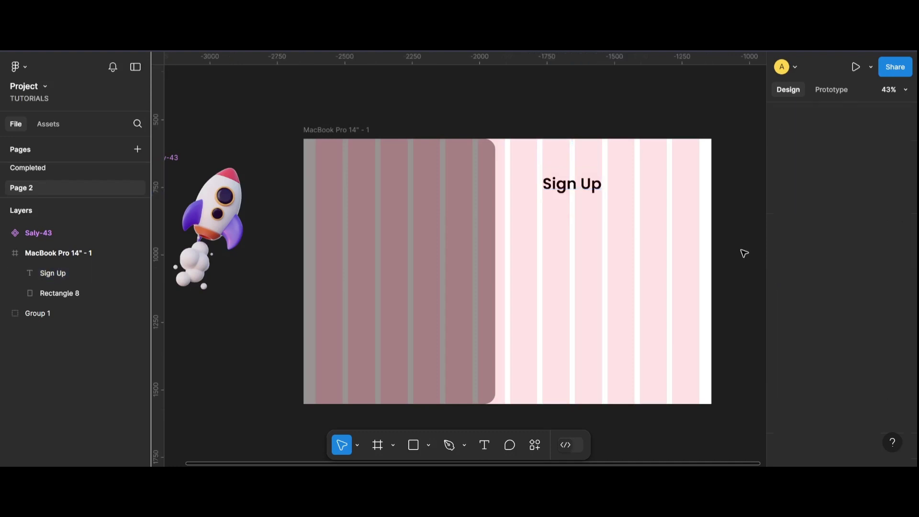
{"action": "left_click_drag", "start_coordinate": [566, 193], "coordinate": [566, 192]}
{"action": "left_click", "coordinate": [663, 124]}
Reduce the Sign Up heading's font size to 53
{"action": "left_click", "coordinate": [581, 186]}
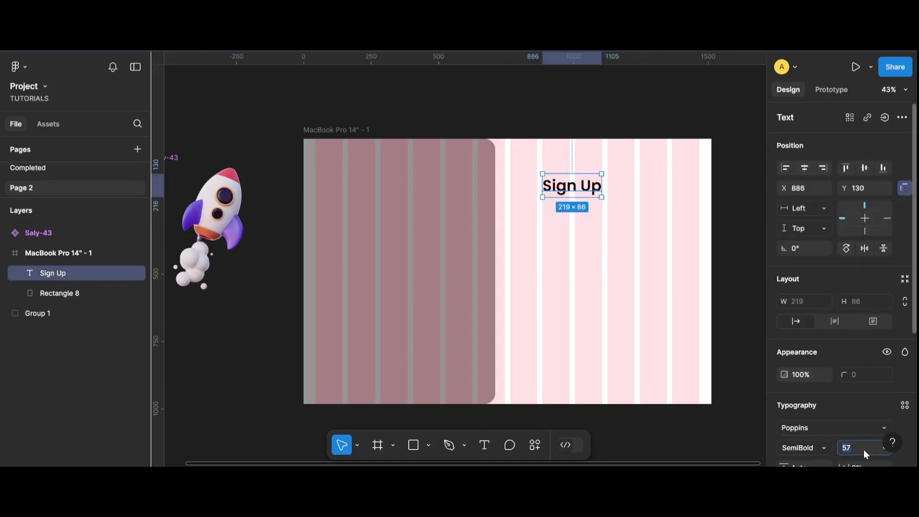
{"action": "scroll", "coordinate": [865, 450], "scroll_direction": "down", "scroll_amount": 3}
{"action": "key", "text": "Down"}
{"action": "key", "text": "Down"}
{"action": "key", "text": "Down"}
{"action": "key", "text": "Down"}
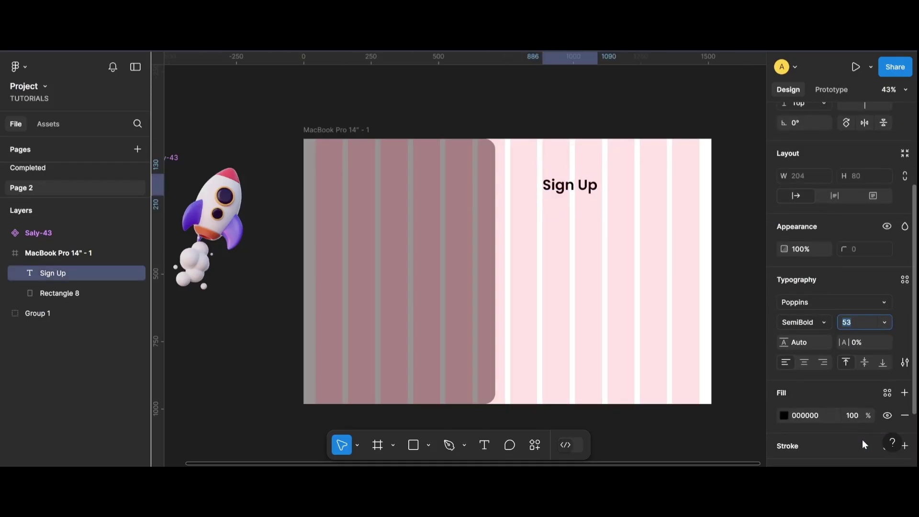
{"action": "key", "text": "Down"}
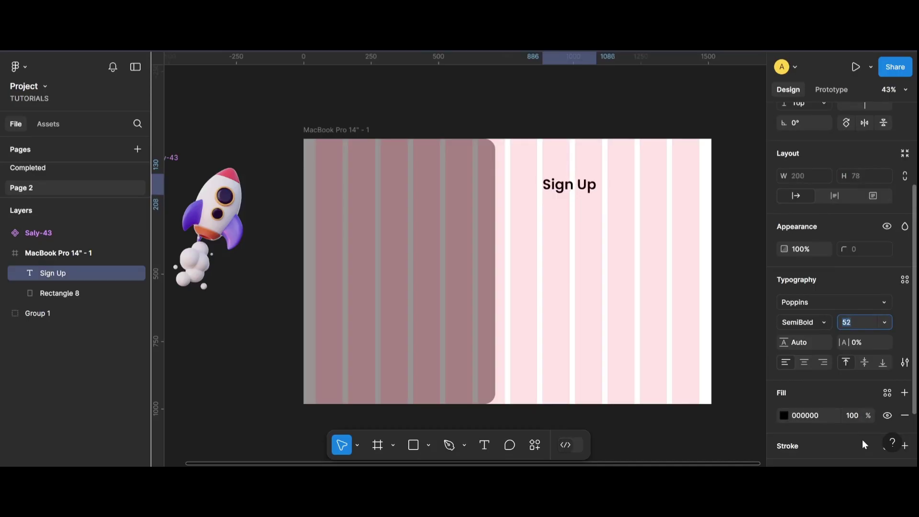
{"action": "key", "text": "Up"}
Nudge the Sign Up heading slightly downward and deselect it
{"action": "left_click", "coordinate": [600, 164]}
{"action": "left_click_drag", "start_coordinate": [571, 192], "coordinate": [572, 193]}
{"action": "left_click", "coordinate": [613, 117]}
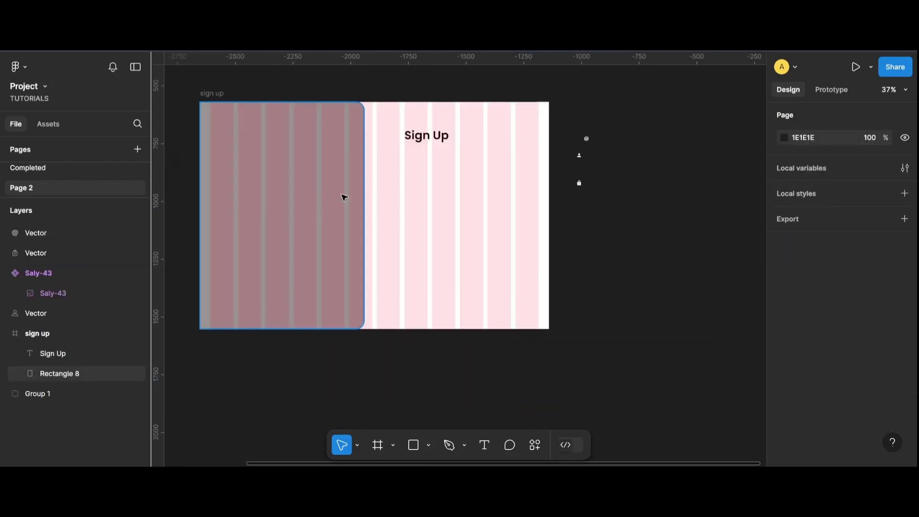
Add a Full Name text label below the Sign Up heading
{"action": "scroll", "coordinate": [416, 188], "scroll_direction": "up", "scroll_amount": 6}
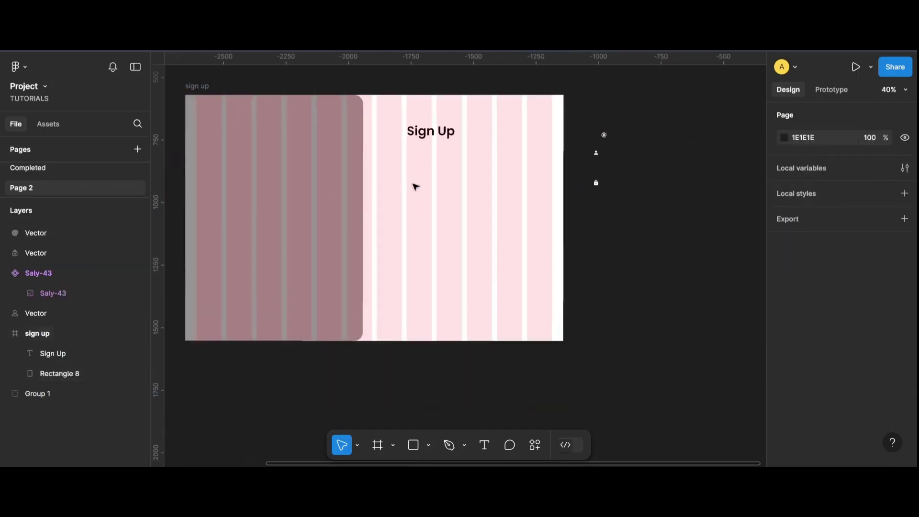
{"action": "scroll", "coordinate": [506, 346], "scroll_direction": "down", "scroll_amount": 1}
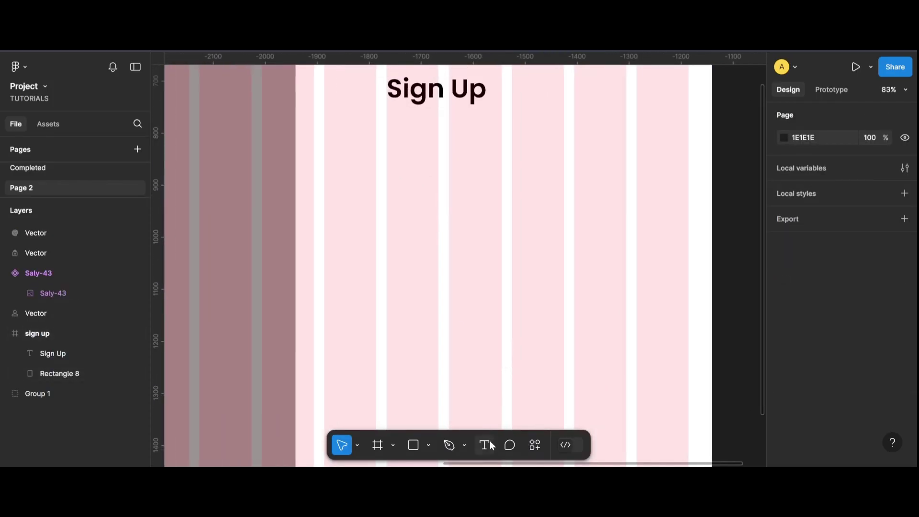
{"action": "key", "text": "t"}
{"action": "left_click", "coordinate": [421, 206]}
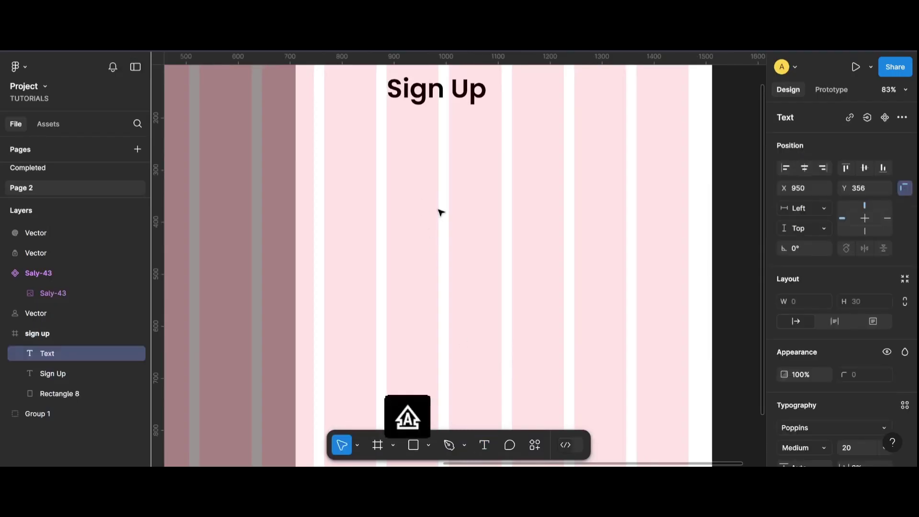
{"action": "type", "text": "Full Name"}
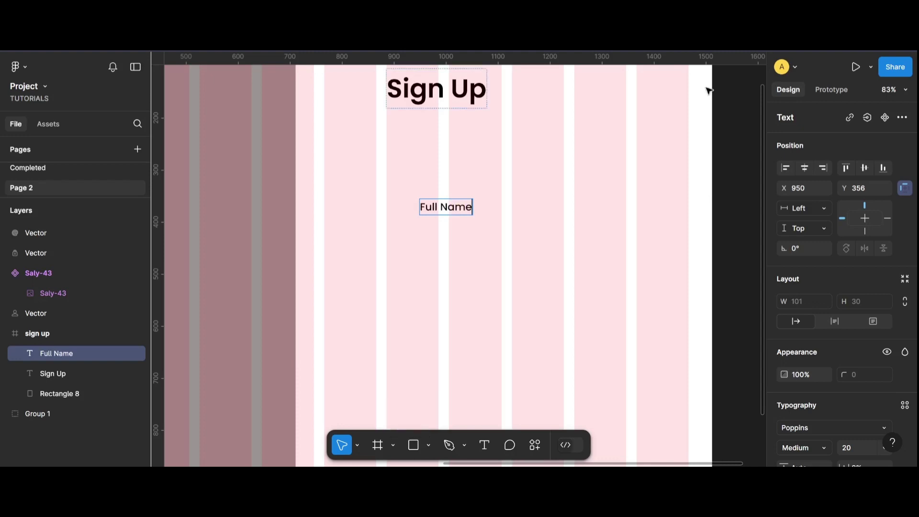
{"action": "scroll", "coordinate": [855, 365], "scroll_direction": "down", "scroll_amount": 3}
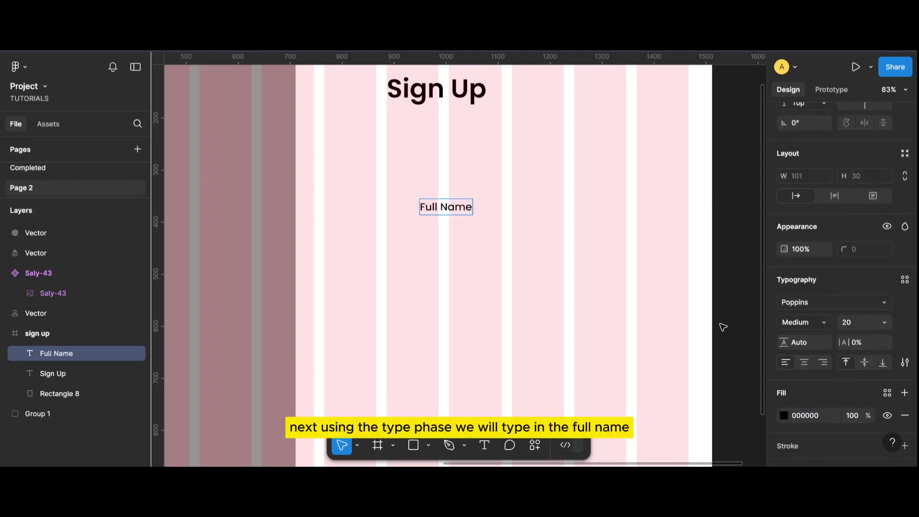
{"action": "key", "text": "Escape"}
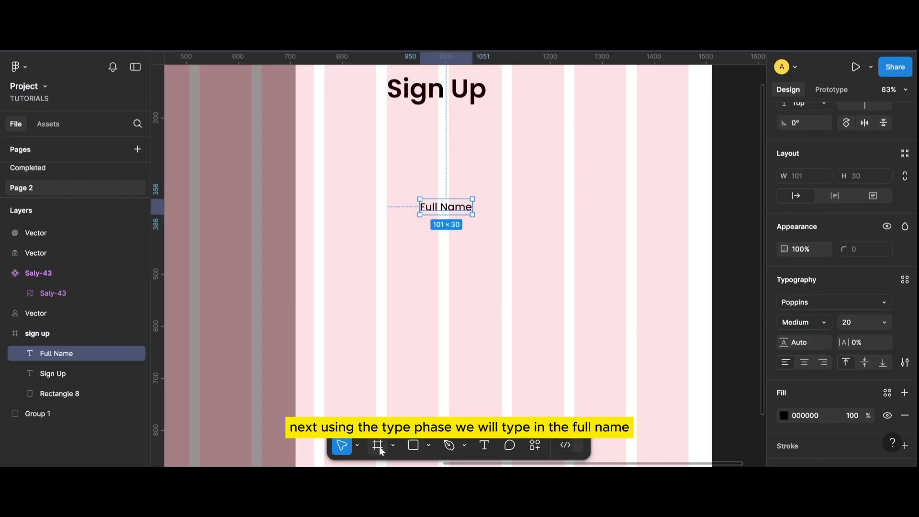
Create an empty frame beside the Full Name text and resize it to 40 by 40 with locked proportions
{"action": "left_click", "coordinate": [379, 445]}
{"action": "left_click", "coordinate": [401, 206]}
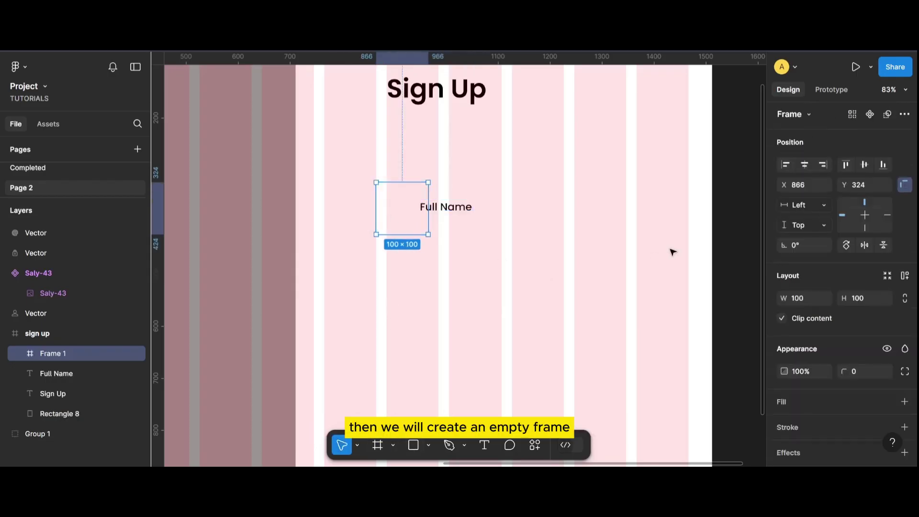
{"action": "left_click", "coordinate": [905, 298]}
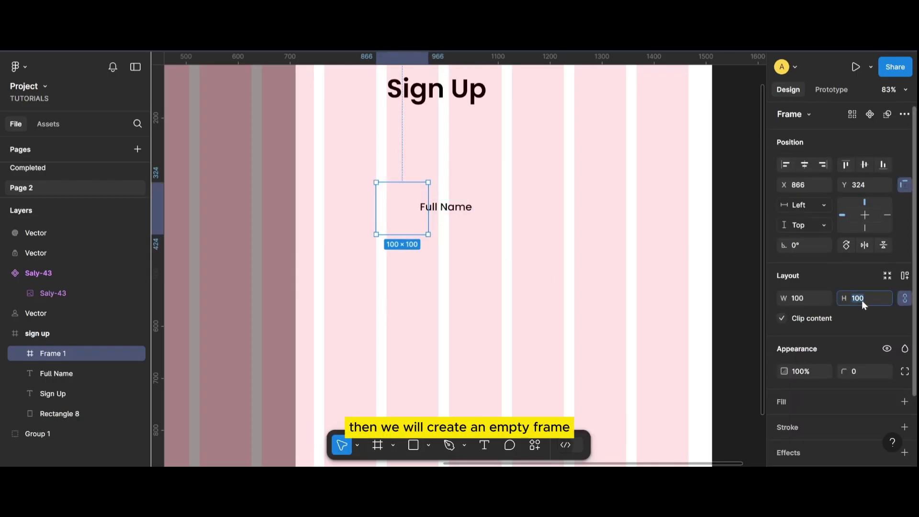
{"action": "type", "text": "40"}
{"action": "key", "text": "Return"}
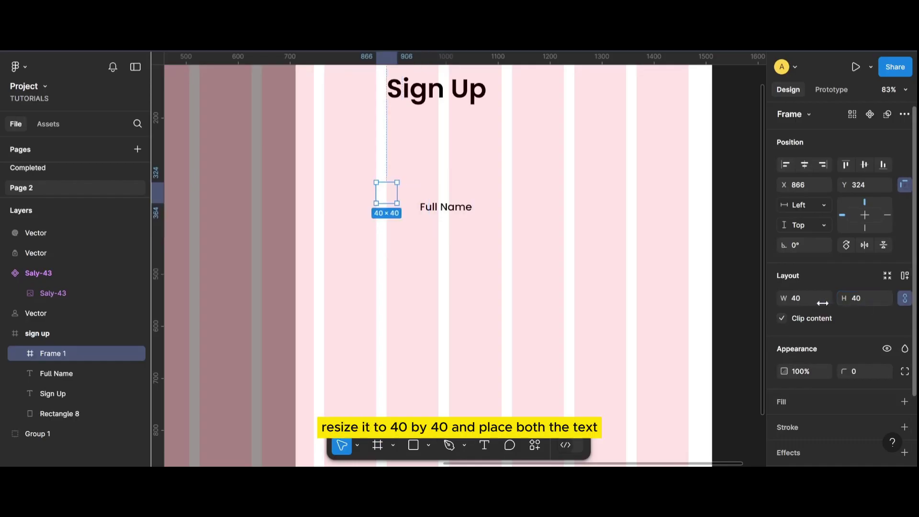
Move the empty 40 by 40 frame just left of the Full Name text, to about X 894, Y 346
{"action": "left_click", "coordinate": [468, 232]}
{"action": "mouse_move", "coordinate": [395, 201]}
{"action": "left_mouse_down"}
{"action": "mouse_move", "coordinate": [410, 213]}
{"action": "mouse_move", "coordinate": [402, 203]}
{"action": "left_mouse_up"}
{"action": "left_click", "coordinate": [434, 207]}
{"action": "left_click", "coordinate": [455, 221]}
{"action": "left_click", "coordinate": [455, 232]}
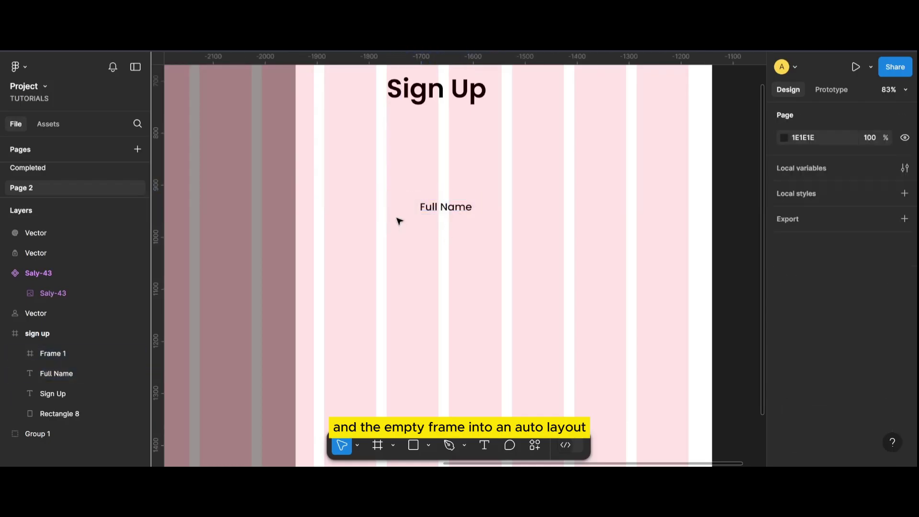
Rename the empty 40 by 40 frame as Icon
{"action": "left_click", "coordinate": [404, 209]}
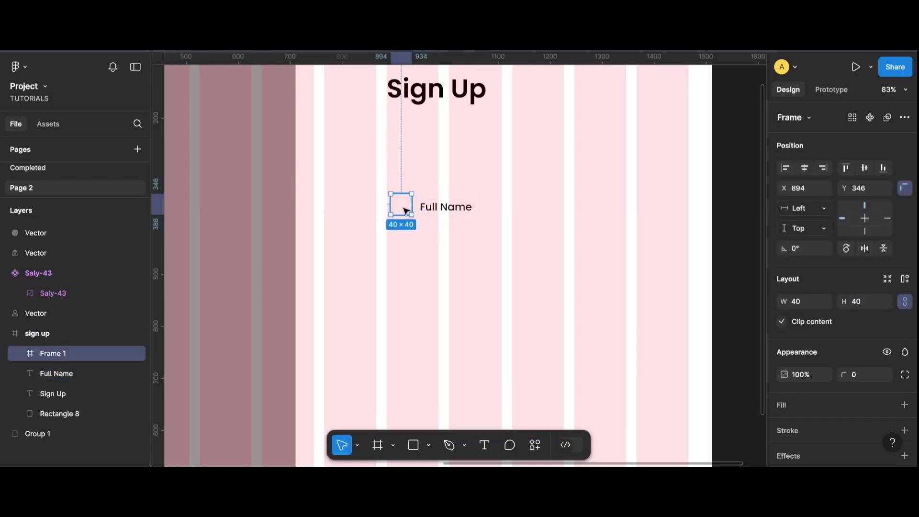
{"action": "double_click", "coordinate": [65, 354]}
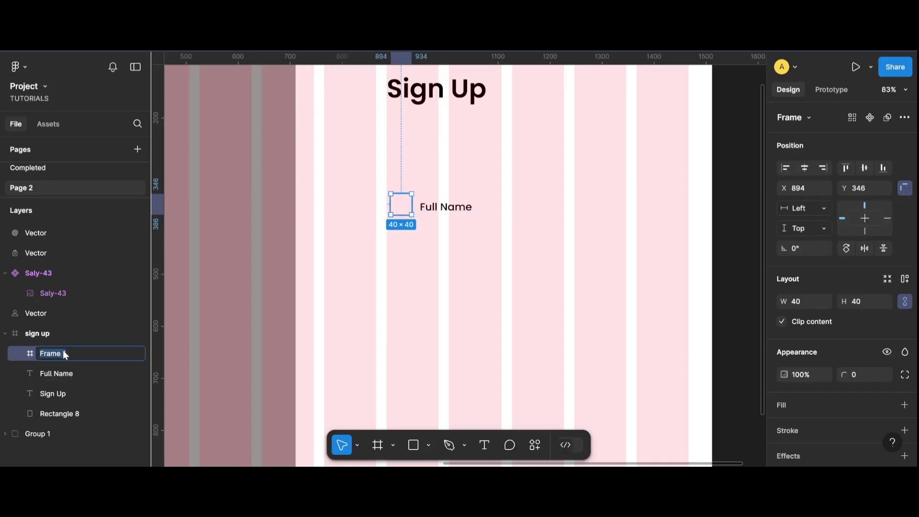
{"action": "type", "text": "Icon"}
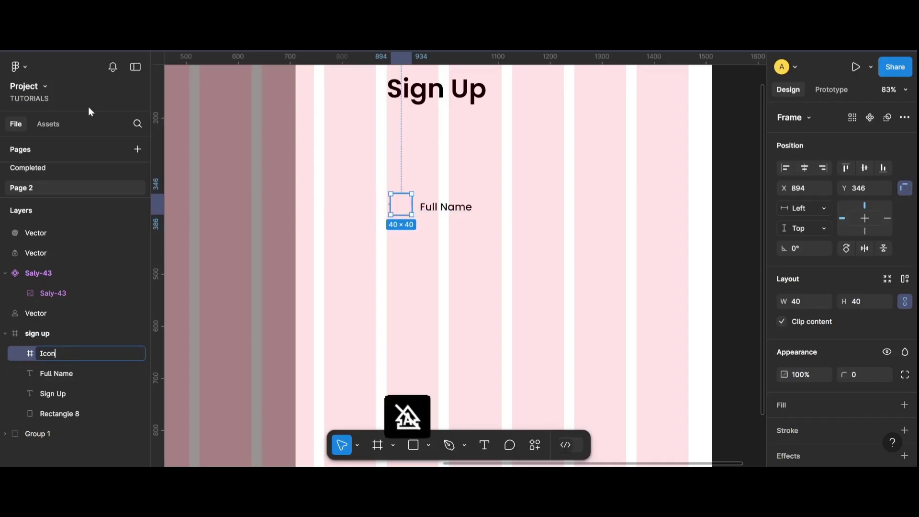
{"action": "key", "text": "Return"}
Give the Icon frame a light grey fill, D3CDCD
{"action": "scroll", "coordinate": [747, 237], "scroll_direction": "down", "scroll_amount": 1}
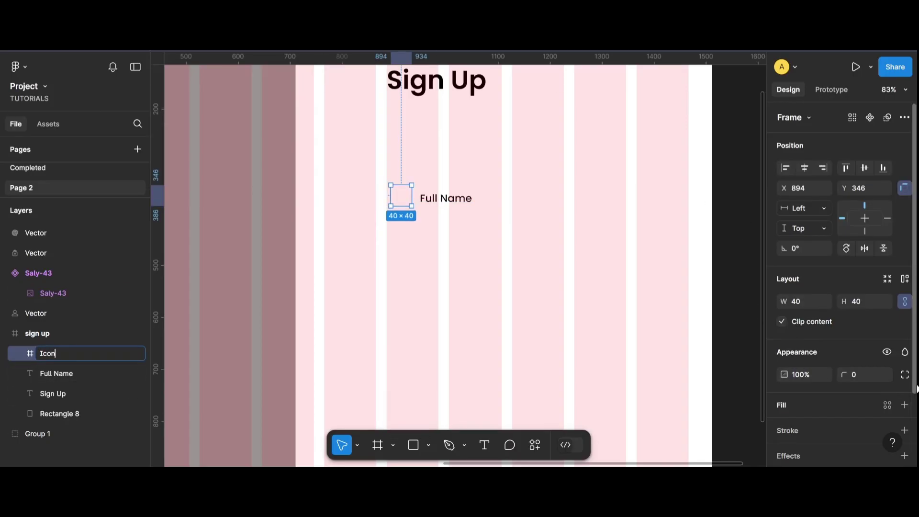
{"action": "left_click", "coordinate": [906, 405]}
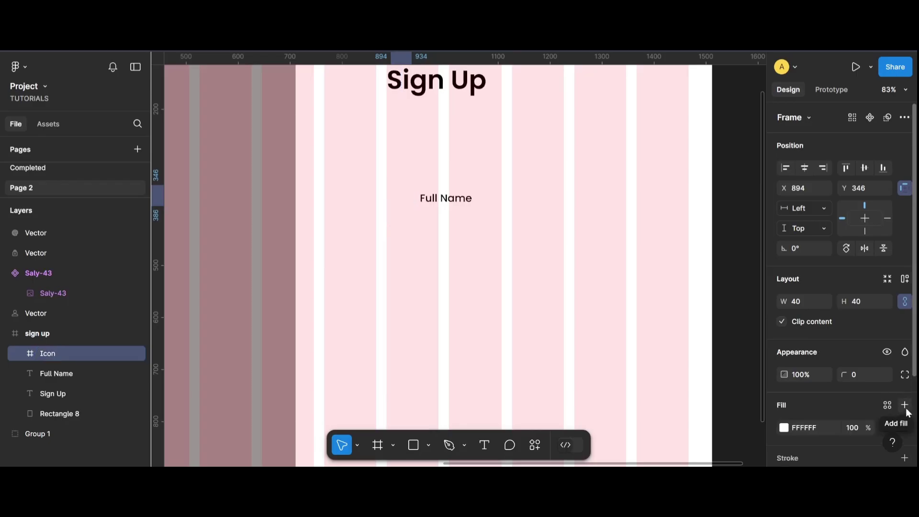
{"action": "left_click", "coordinate": [785, 428]}
{"action": "left_click_drag", "start_coordinate": [630, 184], "coordinate": [626, 182]}
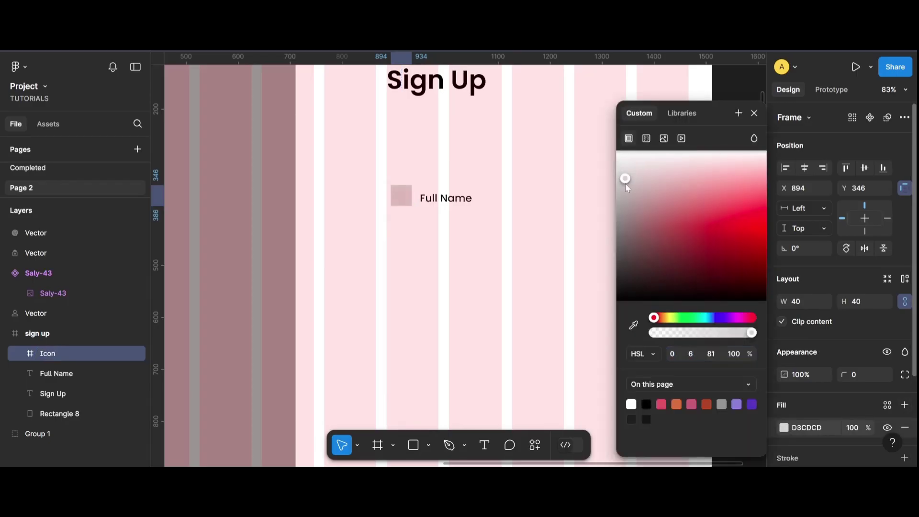
{"action": "left_click", "coordinate": [534, 230]}
Combine the Icon frame and the Full Name text into one auto layout frame
{"action": "left_click", "coordinate": [433, 201]}
{"action": "left_click", "coordinate": [403, 199], "text": "shift"}
{"action": "key", "text": "shift+a"}
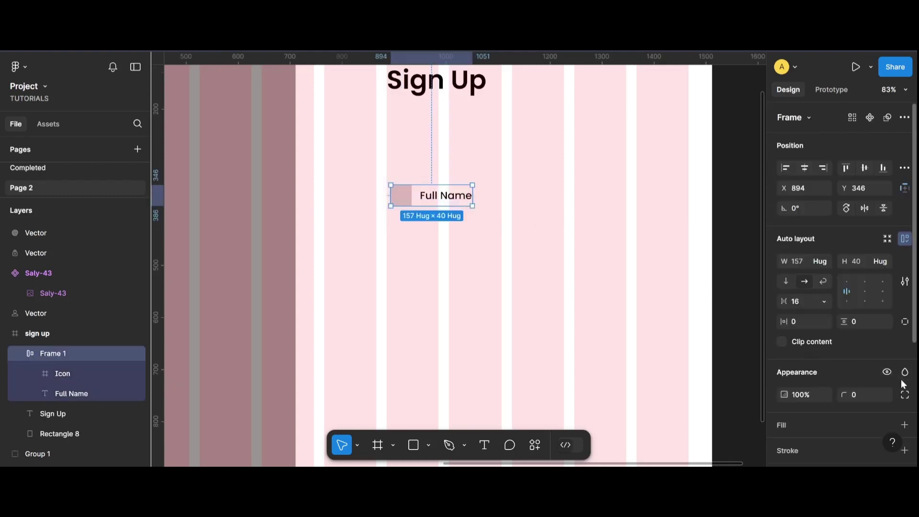
Add a very light grey fill, F0EFEF, to the auto layout frame holding the icon and Full Name text
{"action": "scroll", "coordinate": [904, 385], "scroll_direction": "down", "scroll_amount": 2}
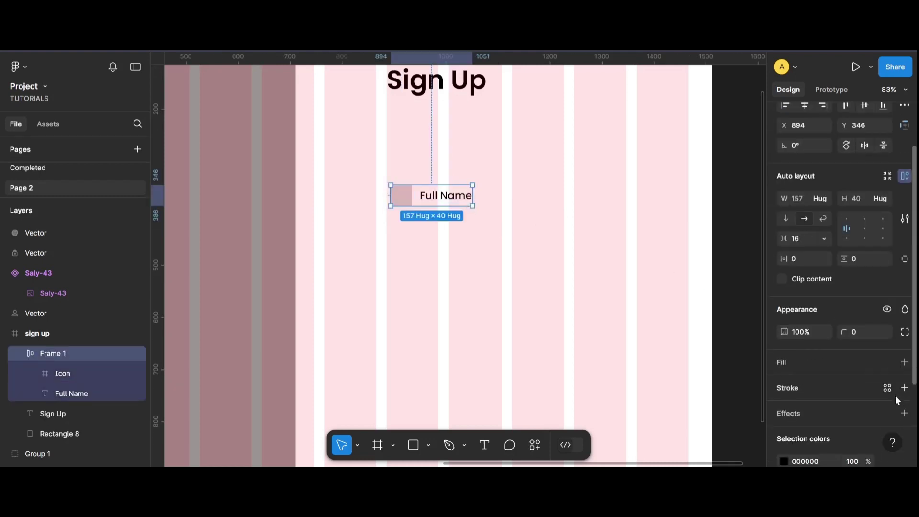
{"action": "left_click", "coordinate": [905, 362]}
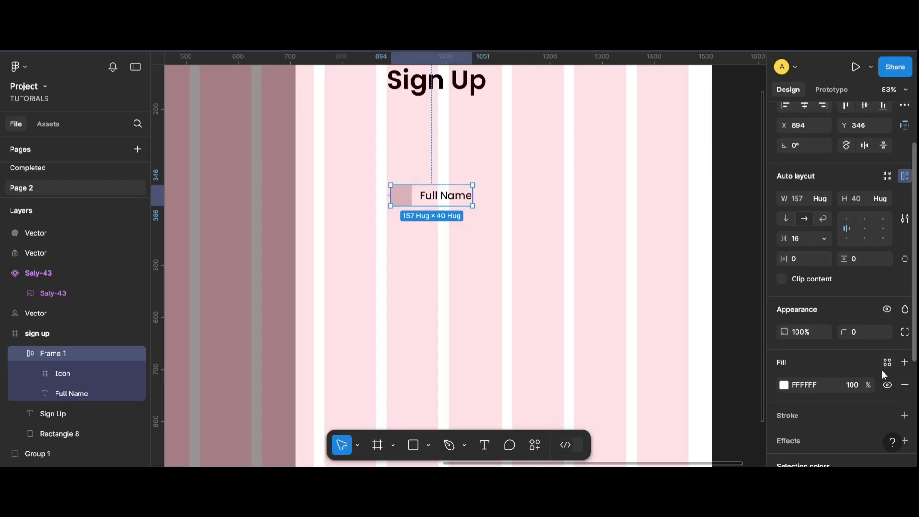
{"action": "scroll", "coordinate": [882, 370], "scroll_direction": "down", "scroll_amount": 2}
{"action": "left_click", "coordinate": [784, 322]}
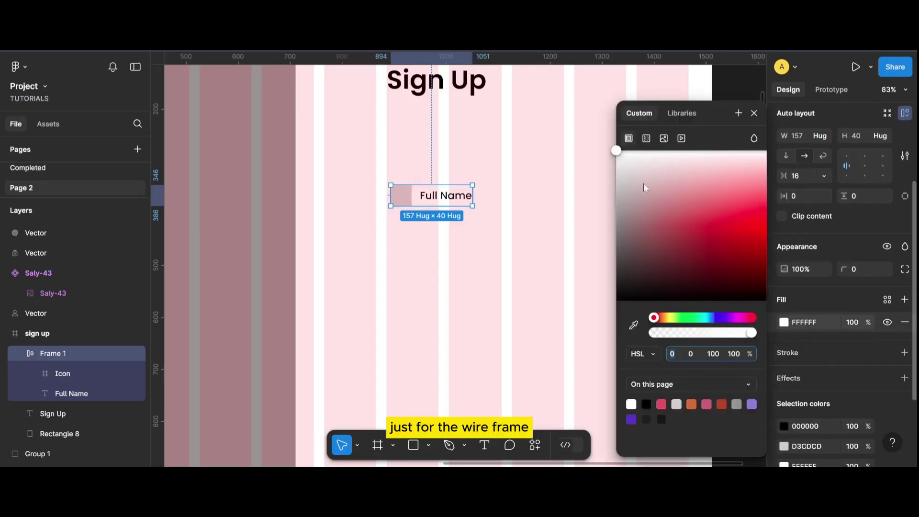
{"action": "left_click_drag", "start_coordinate": [644, 183], "coordinate": [620, 160]}
{"action": "left_click", "coordinate": [509, 226]}
Set the Full Name field's horizontal padding, vertical padding and corner radius to 16
{"action": "left_click", "coordinate": [459, 200]}
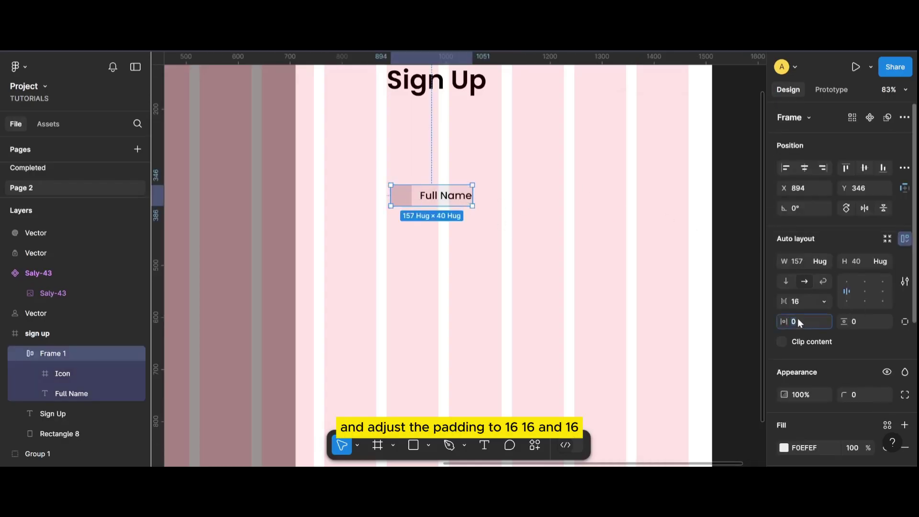
{"action": "left_click", "coordinate": [797, 320]}
{"action": "type", "text": "16"}
{"action": "key", "text": "Return"}
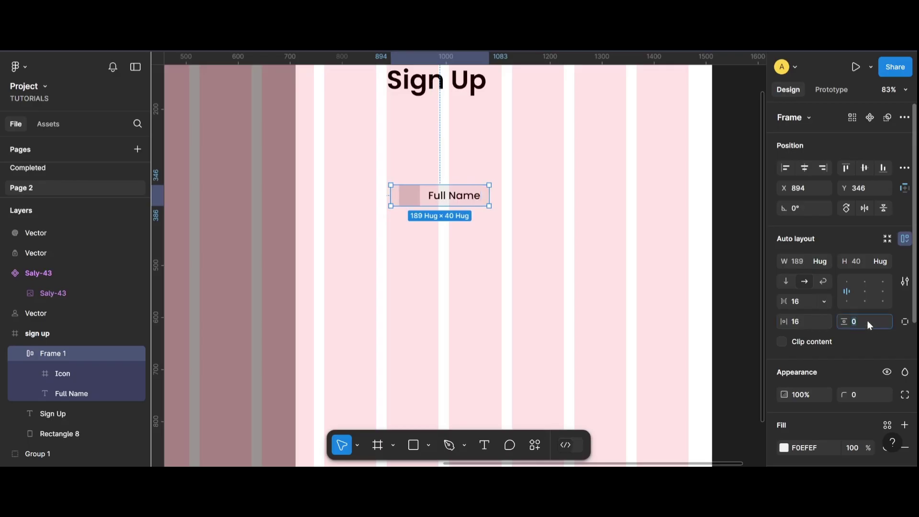
{"action": "left_click", "coordinate": [867, 320]}
{"action": "type", "text": "16"}
{"action": "key", "text": "Return"}
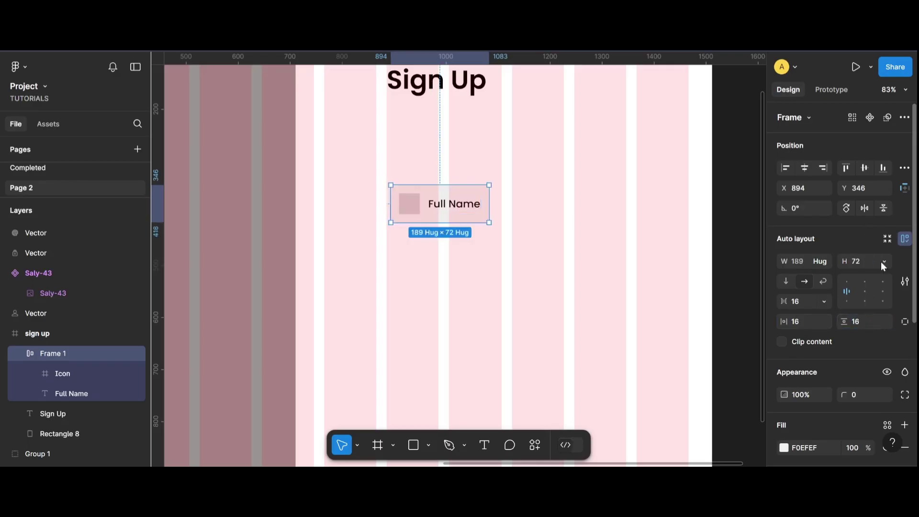
{"action": "left_click", "coordinate": [868, 401]}
{"action": "type", "text": "16"}
{"action": "key", "text": "Return"}
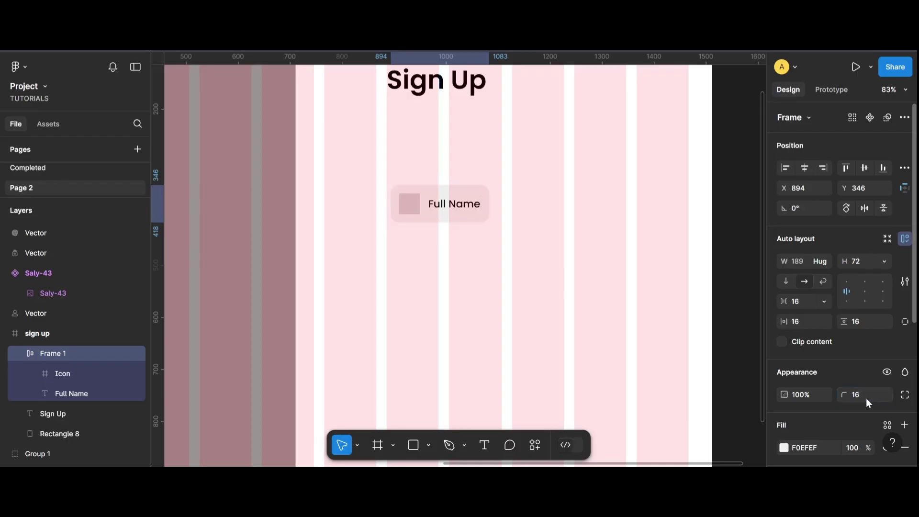
Place the Full Name field directly under the Sign Up heading at X 886, Y 221 and widen it to 461
{"action": "left_click_drag", "start_coordinate": [468, 205], "coordinate": [626, 139]}
{"action": "left_click", "coordinate": [599, 218]}
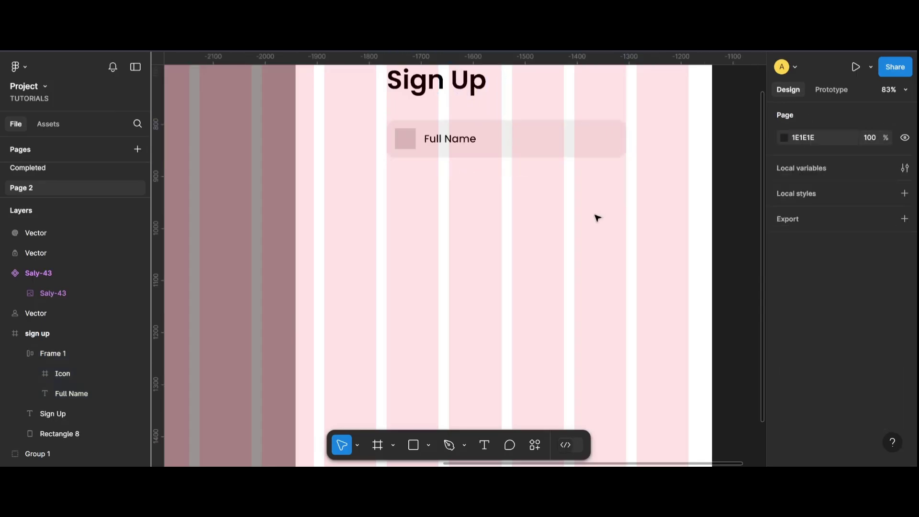
Hide the 12-column layout grid of the sign up frame
{"action": "scroll", "coordinate": [530, 239], "scroll_direction": "down", "scroll_amount": 3}
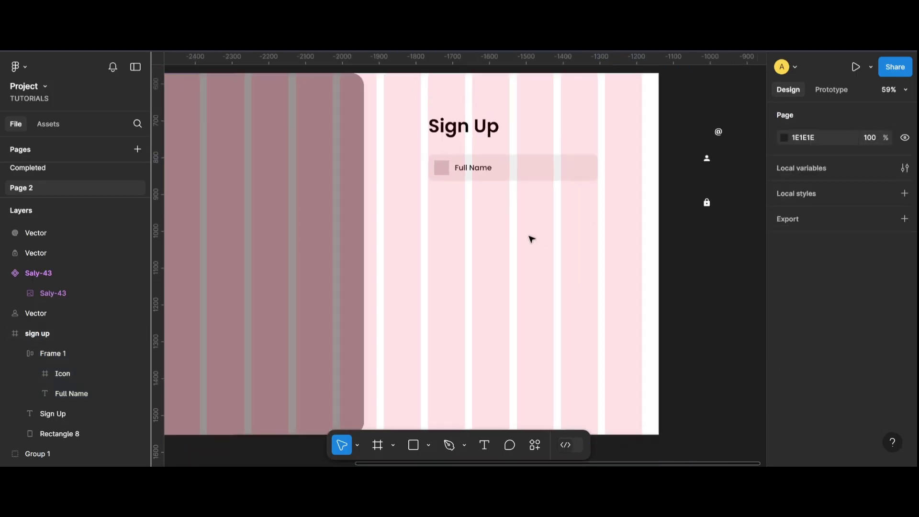
{"action": "scroll", "coordinate": [532, 239], "scroll_direction": "down", "scroll_amount": 2}
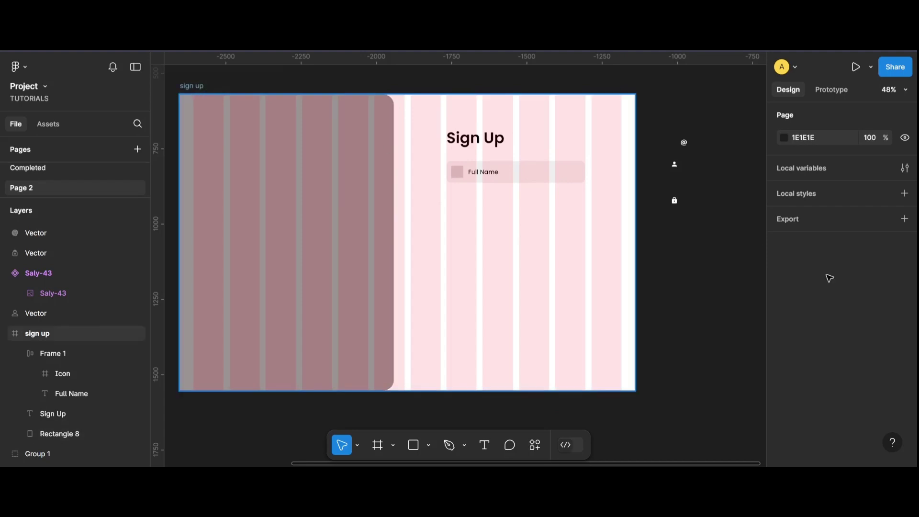
{"action": "scroll", "coordinate": [868, 297], "scroll_direction": "down", "scroll_amount": 5}
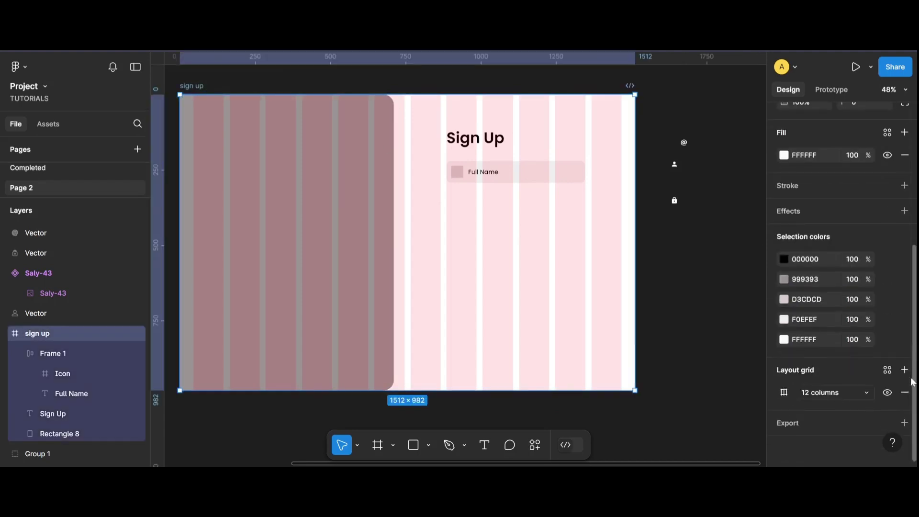
{"action": "left_click", "coordinate": [890, 393]}
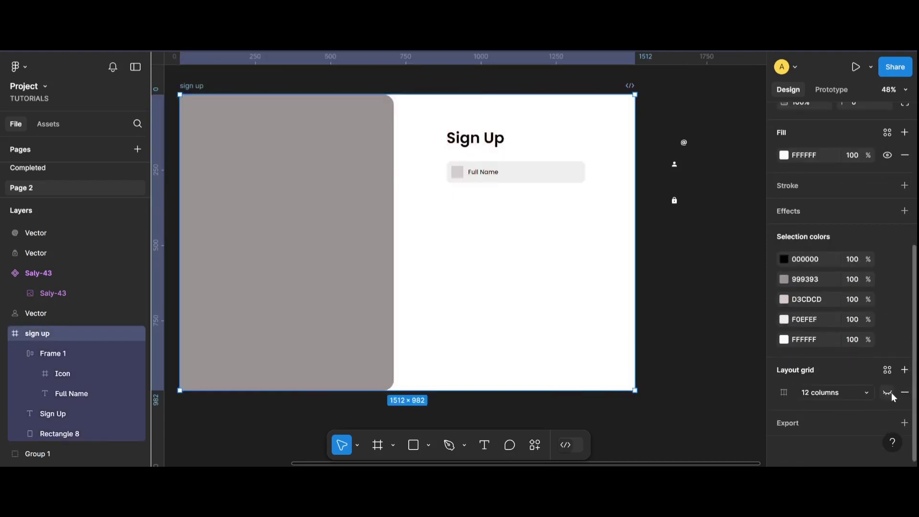
Darken the Full Name field's fill to the grey E3E1E1
{"action": "left_click", "coordinate": [565, 176]}
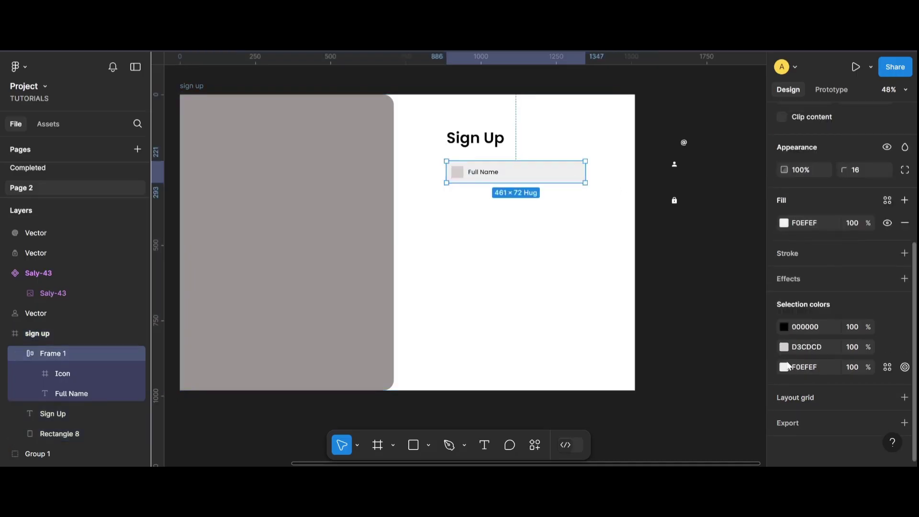
{"action": "left_click", "coordinate": [786, 367]}
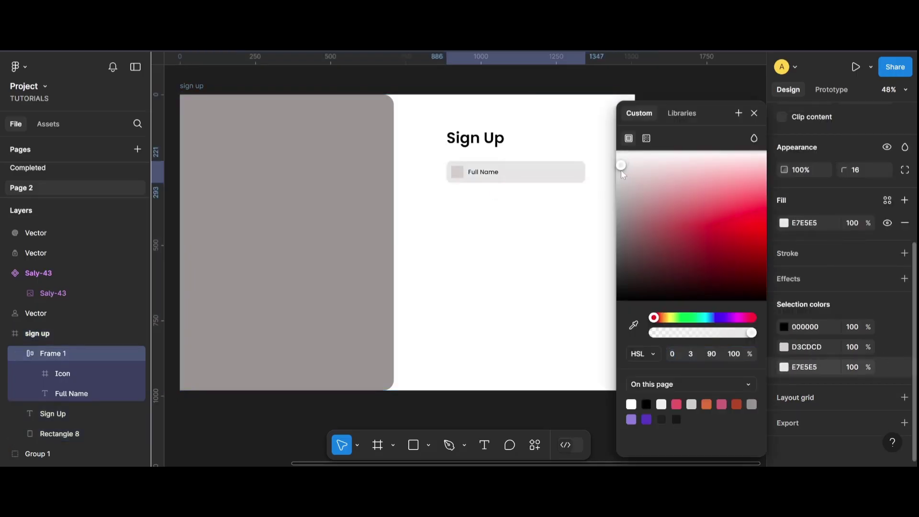
{"action": "left_click", "coordinate": [553, 243]}
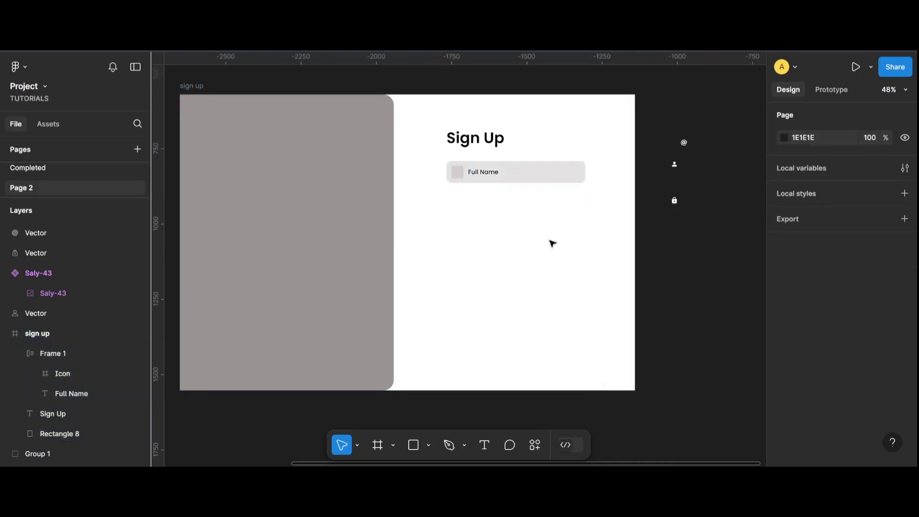
Show the sign up frame's 12-column layout grid again
{"action": "left_click", "coordinate": [198, 86]}
{"action": "scroll", "coordinate": [806, 427], "scroll_direction": "down", "scroll_amount": 5}
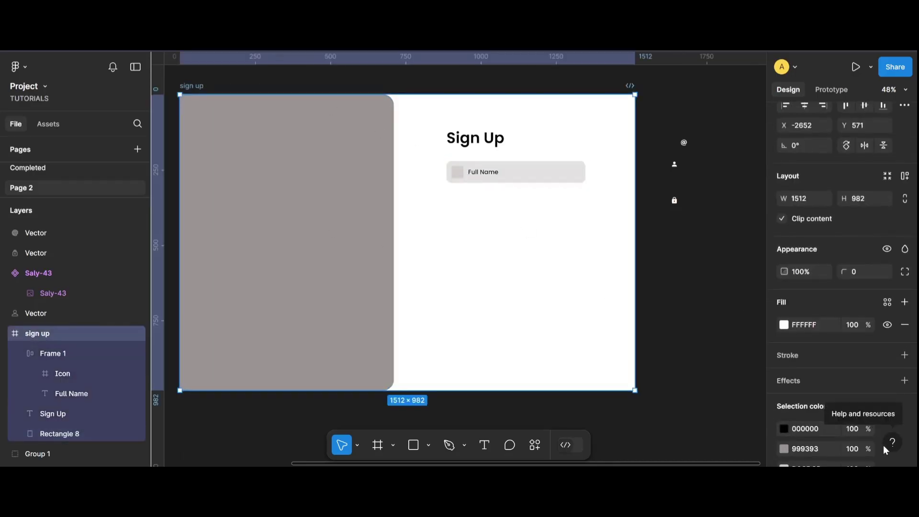
{"action": "scroll", "coordinate": [780, 392], "scroll_direction": "down", "scroll_amount": 3}
{"action": "left_click", "coordinate": [892, 392]}
Convert the Full Name field with its icon placeholder into a component
{"action": "scroll", "coordinate": [569, 254], "scroll_direction": "up", "scroll_amount": 5}
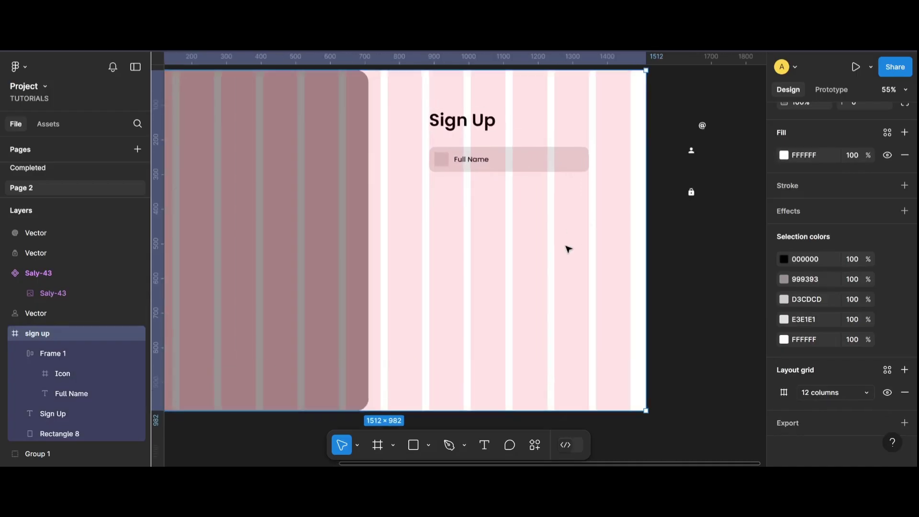
{"action": "scroll", "coordinate": [468, 162], "scroll_direction": "up", "scroll_amount": 2}
{"action": "scroll", "coordinate": [472, 173], "scroll_direction": "down", "scroll_amount": 2}
{"action": "left_click", "coordinate": [477, 200]}
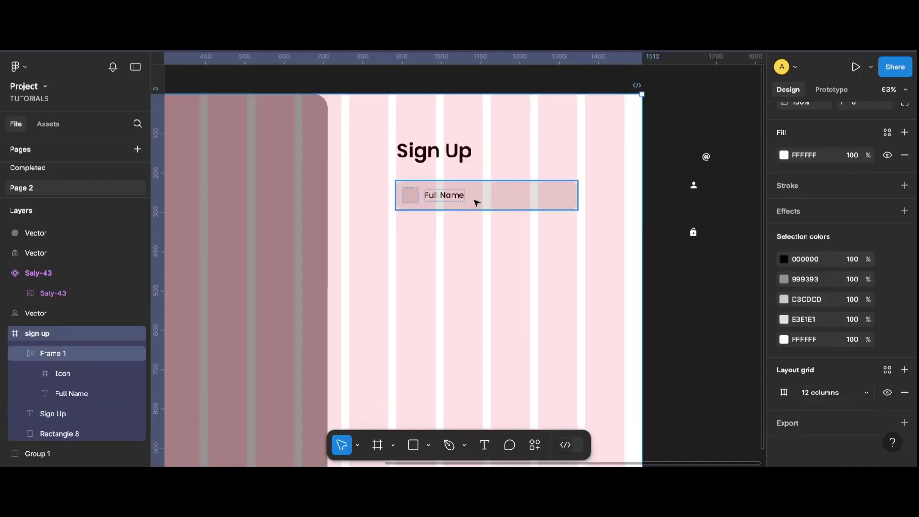
{"action": "left_click", "coordinate": [478, 202]}
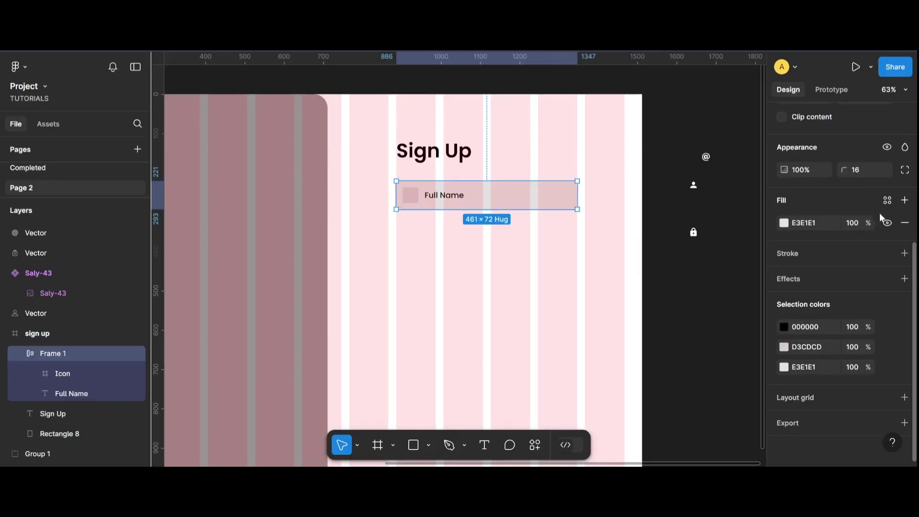
{"action": "scroll", "coordinate": [862, 197], "scroll_direction": "up", "scroll_amount": 1}
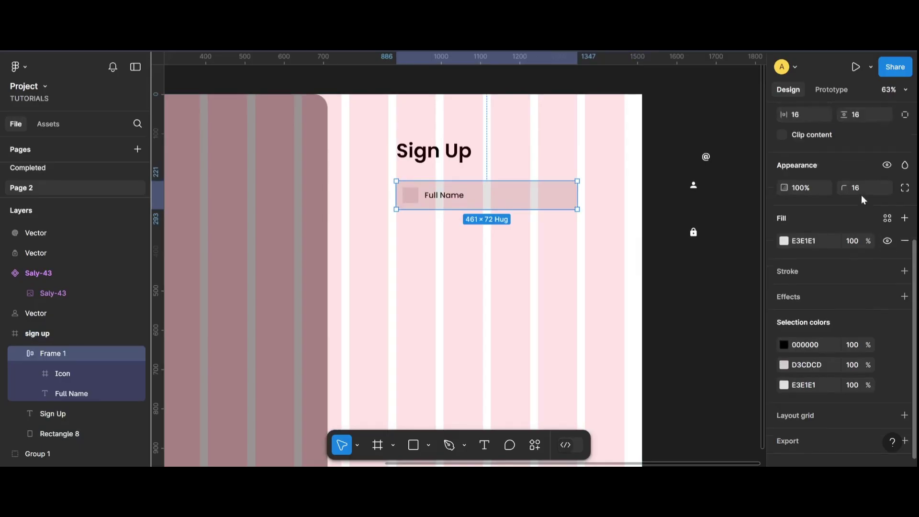
{"action": "scroll", "coordinate": [864, 201], "scroll_direction": "up", "scroll_amount": 5}
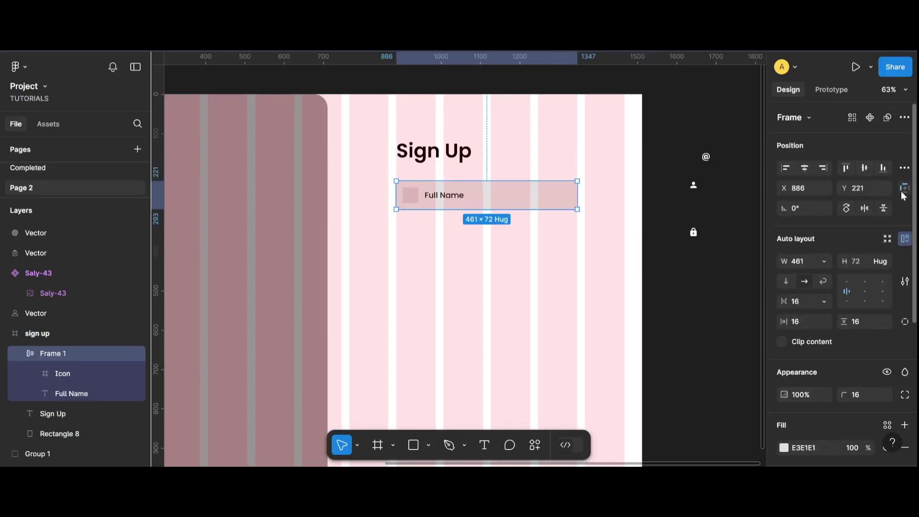
{"action": "left_click", "coordinate": [870, 119]}
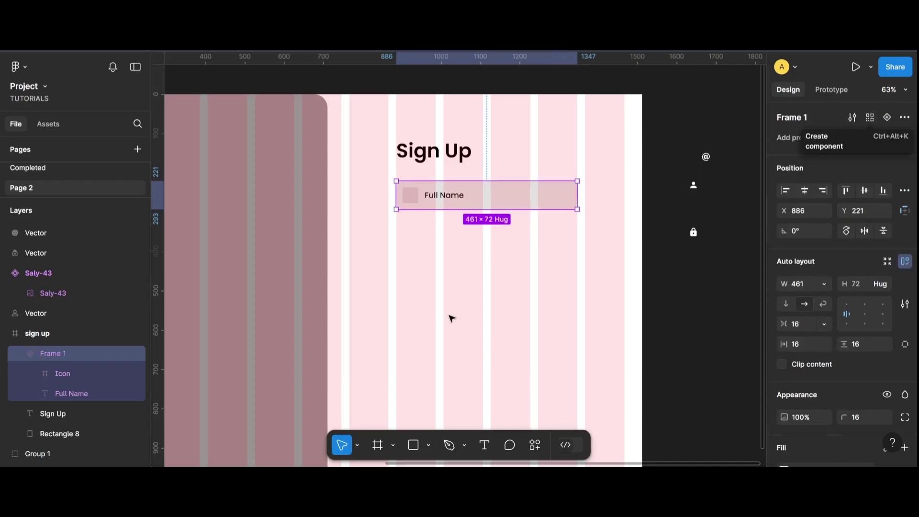
{"action": "scroll", "coordinate": [514, 315], "scroll_direction": "down", "scroll_amount": 3}
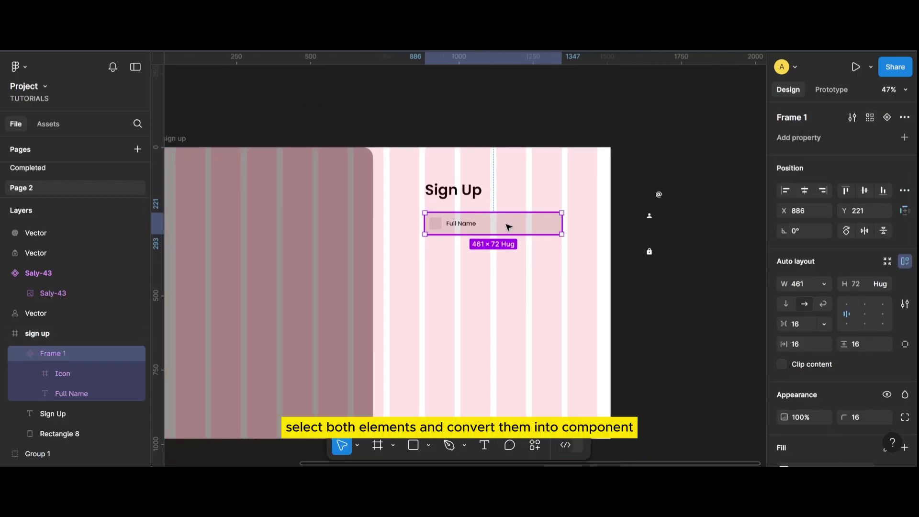
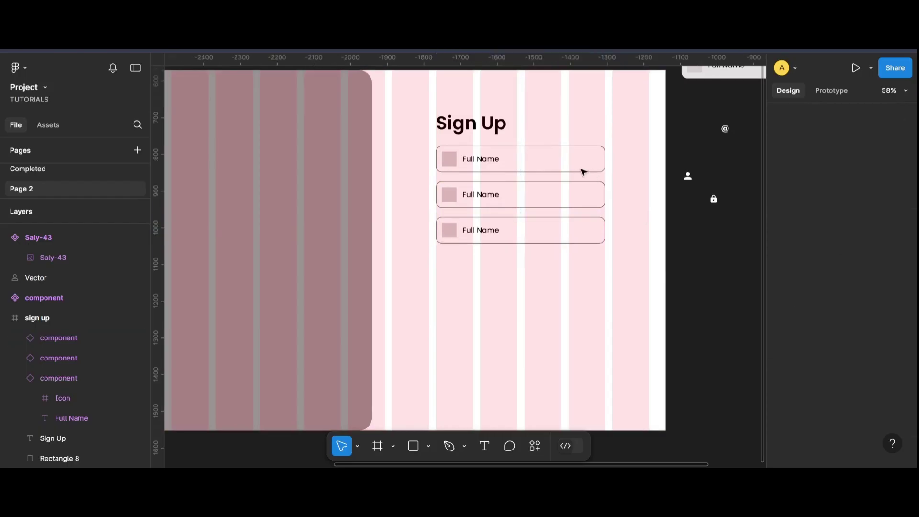
Move the three stacked Full Name fields down together to widen the gap below the Sign Up heading
{"action": "left_click", "coordinate": [583, 169]}
{"action": "left_click", "coordinate": [584, 191], "text": "shift"}
{"action": "left_click", "coordinate": [586, 230], "text": "shift"}
{"action": "left_click_drag", "start_coordinate": [568, 179], "coordinate": [567, 197]}
{"action": "left_click", "coordinate": [680, 284]}
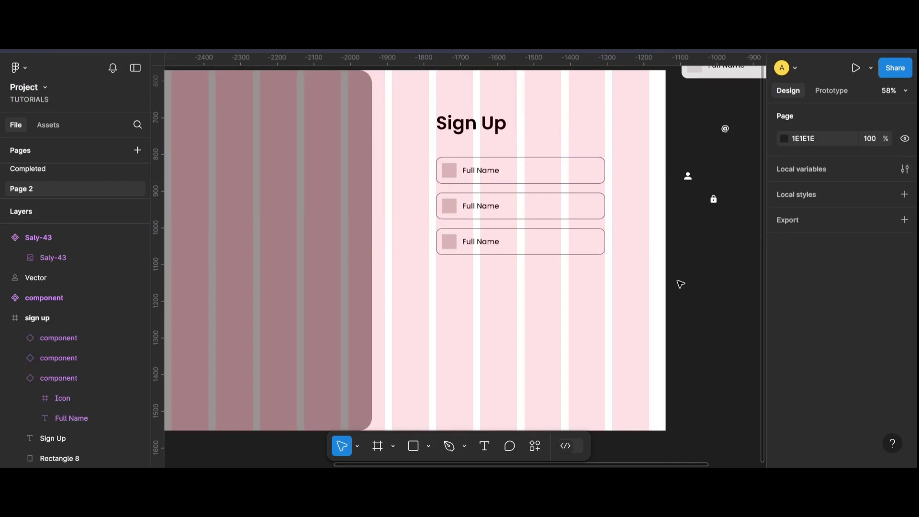
Change the second field's placeholder text to "Enter Email"
{"action": "double_click", "coordinate": [486, 207]}
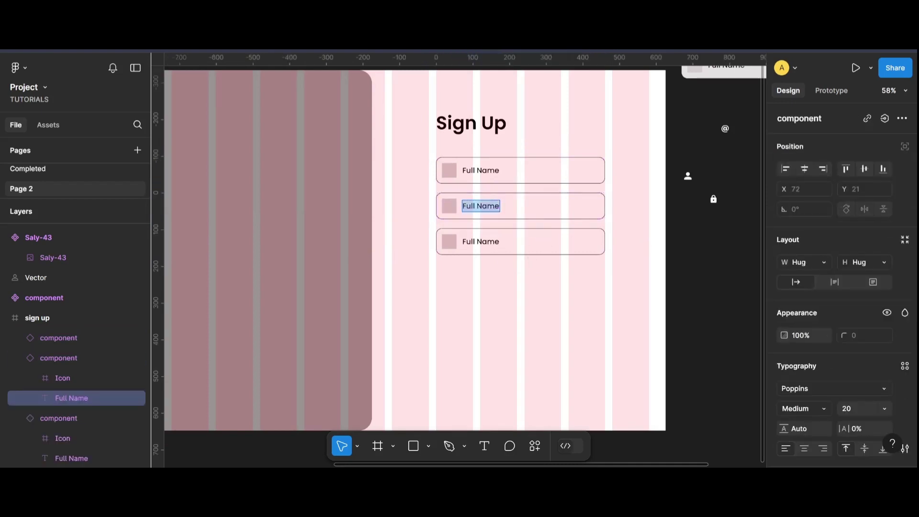
{"action": "type", "text": "Enter"}
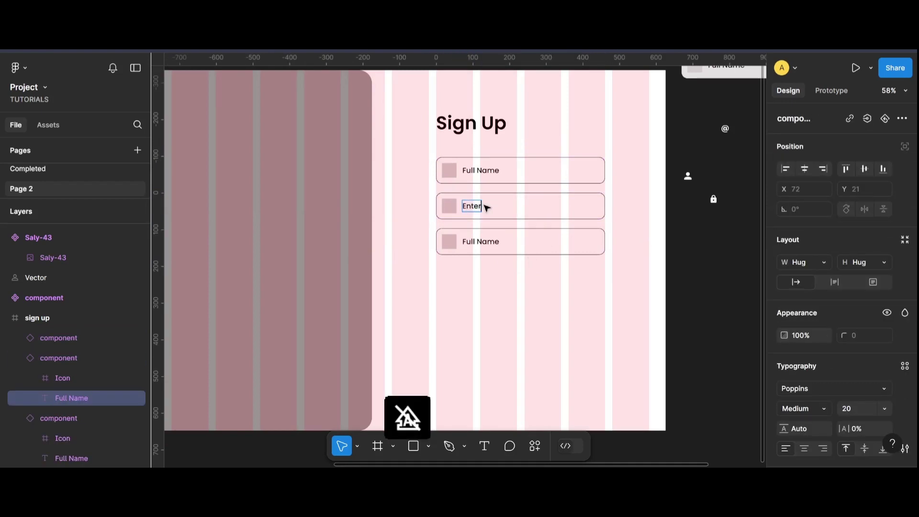
{"action": "type", "text": " Email"}
Change the third field's placeholder text to "Create Password"
{"action": "double_click", "coordinate": [487, 242]}
{"action": "key", "text": "Caps_Lock"}
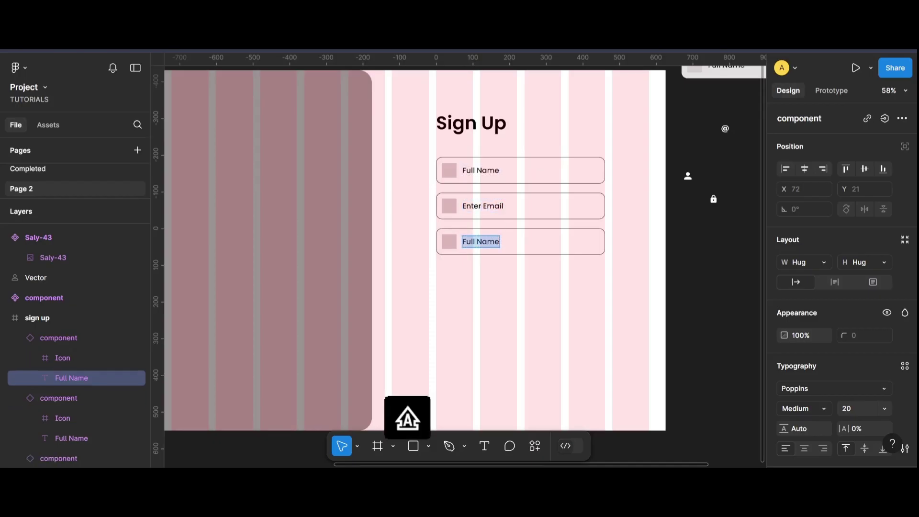
{"action": "type", "text": "C"}
{"action": "key", "text": "Caps_Lock"}
{"action": "type", "text": "reare"}
{"action": "key", "text": "BackSpace"}
{"action": "key", "text": "BackSpace"}
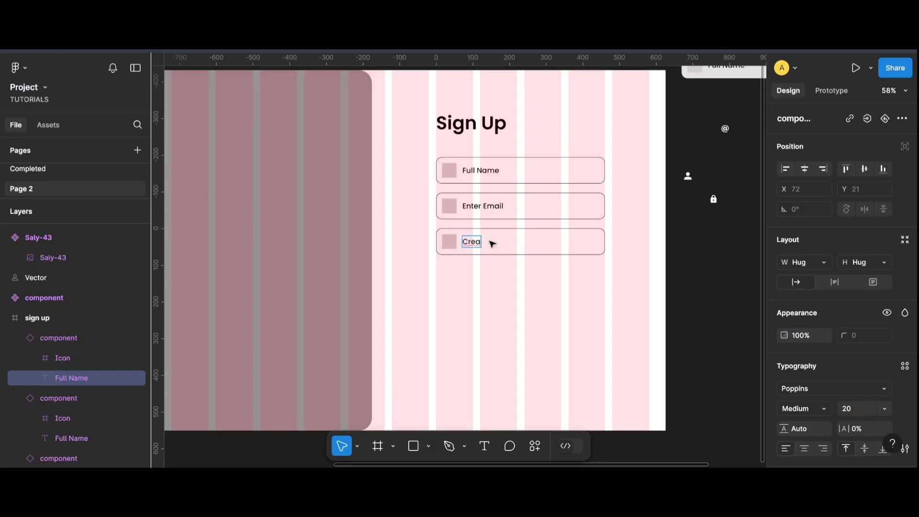
{"action": "type", "text": "te"}
{"action": "key", "text": "Caps_Lock"}
{"action": "type", "text": "P"}
{"action": "key", "text": "Caps_Lock"}
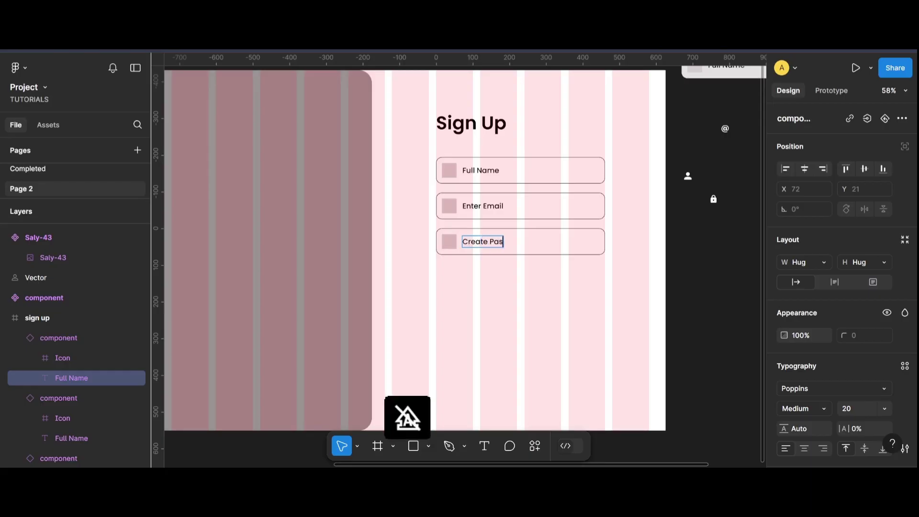
{"action": "type", "text": "asswordd"}
{"action": "left_click", "coordinate": [714, 306]}
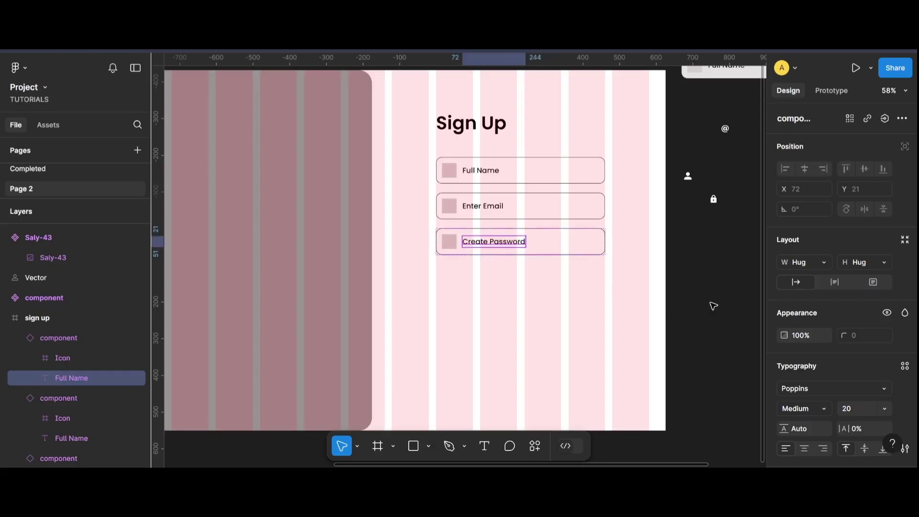
{"action": "left_click", "coordinate": [714, 306]}
Duplicate the Create Password text below the fields and change the copy to "Already have an account? Login"
{"action": "left_click_drag", "start_coordinate": [499, 242], "coordinate": [504, 280]}
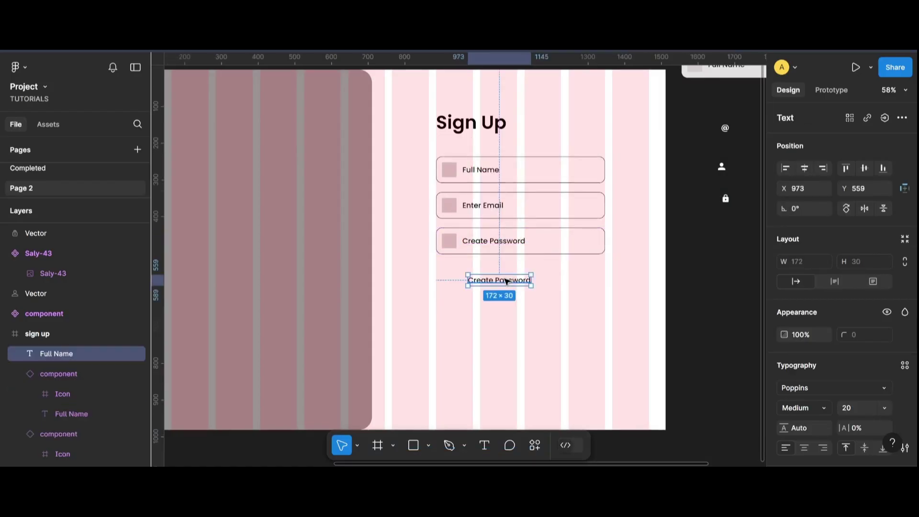
{"action": "scroll", "coordinate": [506, 282], "scroll_direction": "up", "scroll_amount": 2}
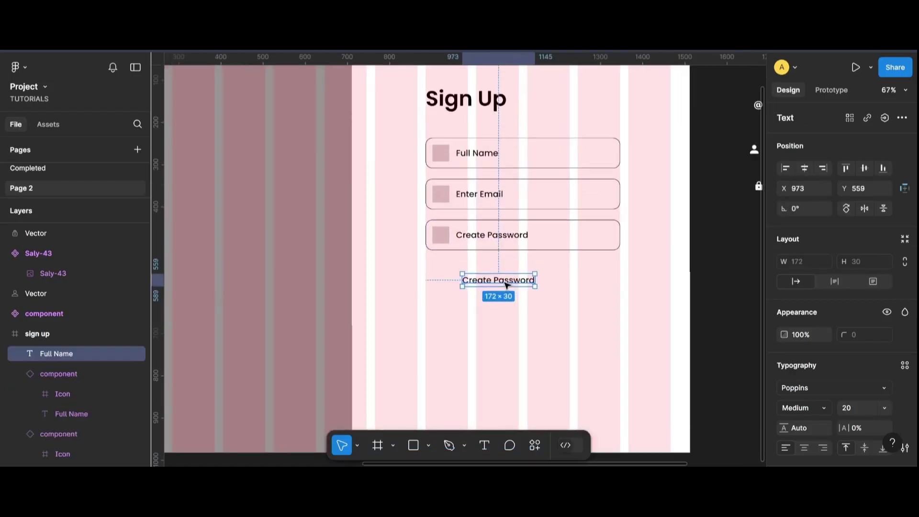
{"action": "double_click", "coordinate": [507, 282]}
{"action": "key", "text": "Caps_Lock"}
{"action": "type", "text": "Q"}
{"action": "key", "text": "BackSpace"}
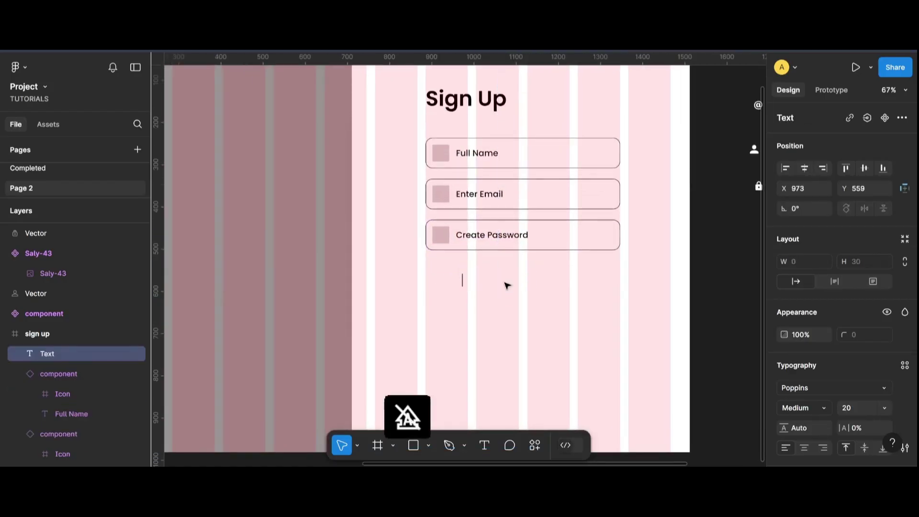
{"action": "type", "text": "Already have an a"}
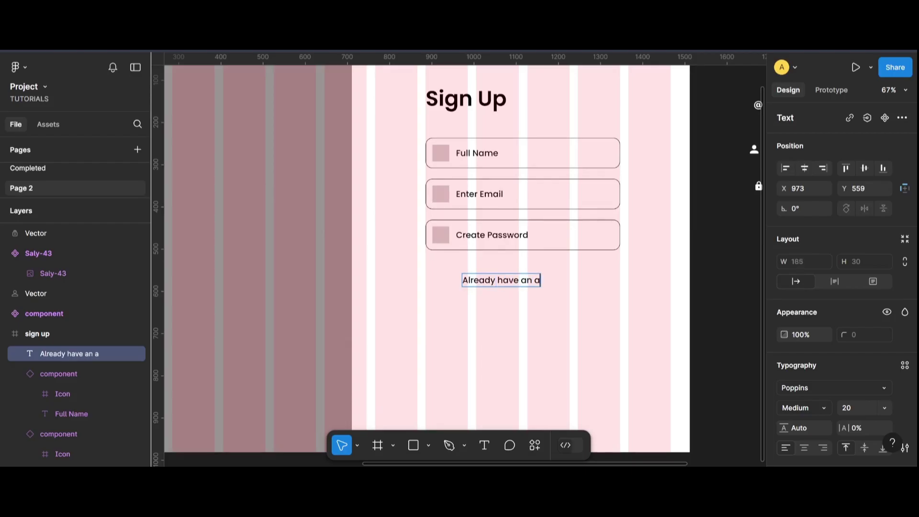
{"action": "type", "text": "ccount?"}
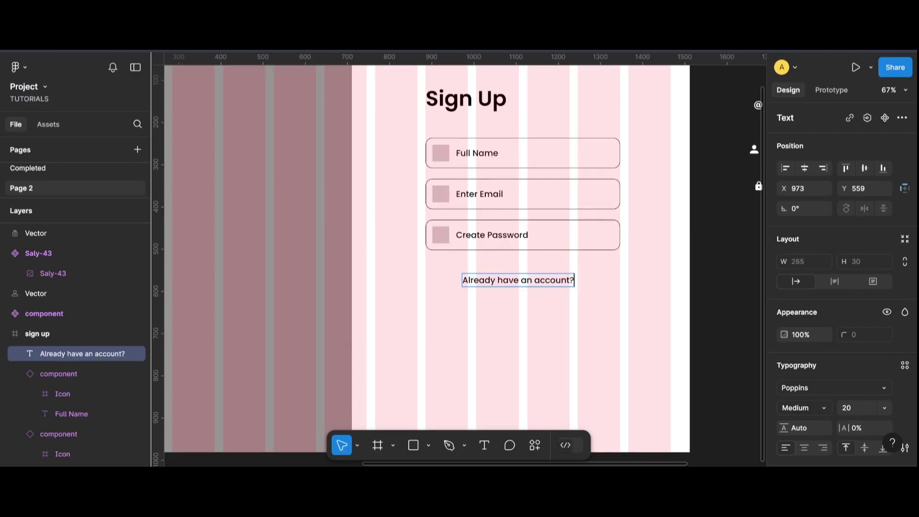
{"action": "type", "text": " Login"}
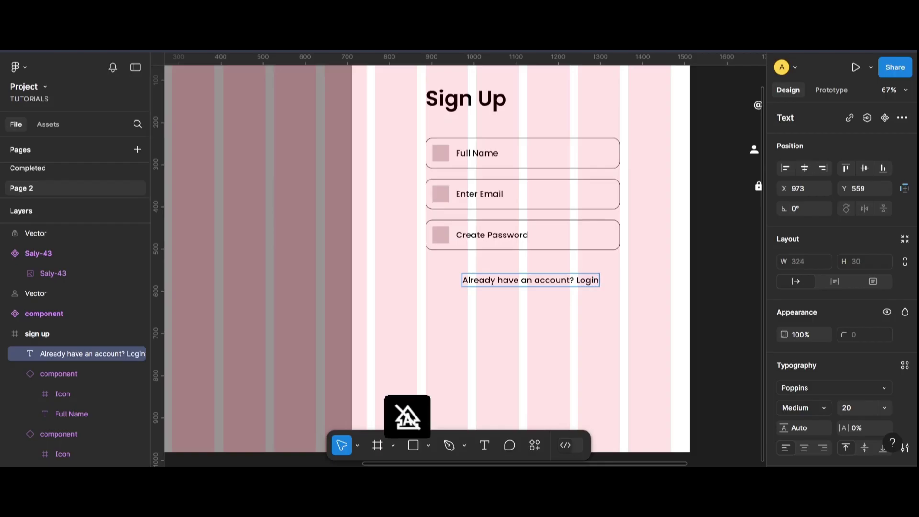
{"action": "key", "text": "Escape"}
Reduce the login prompt's font size to 16 and move it down to X 988, Y 697, leaving room below the fields
{"action": "left_click_drag", "start_coordinate": [565, 281], "coordinate": [565, 273]}
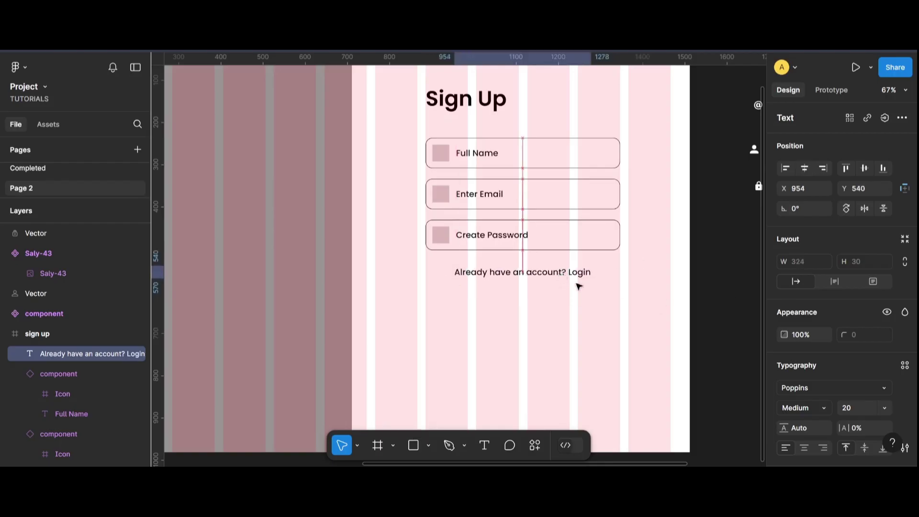
{"action": "key", "text": "Down"}
{"action": "key", "text": "Down"}
{"action": "key", "text": "Down"}
{"action": "key", "text": "Down"}
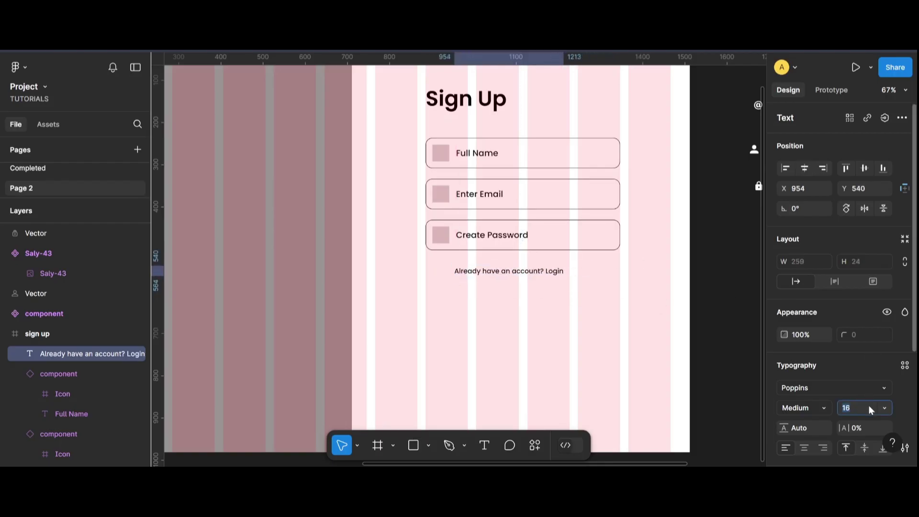
{"action": "left_click", "coordinate": [510, 330]}
{"action": "left_click_drag", "start_coordinate": [525, 271], "coordinate": [535, 339]}
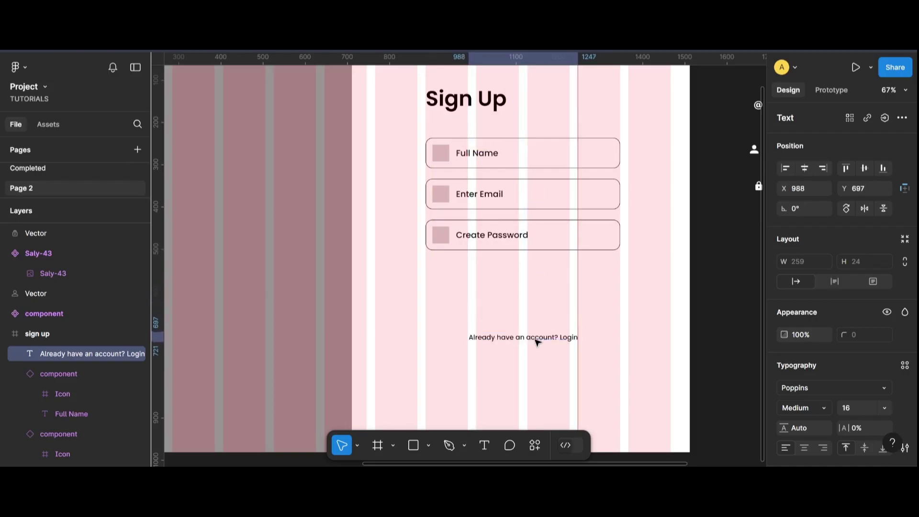
Duplicate the Create Password field below itself at Y 564 and detach the copy from its component
{"action": "left_click", "coordinate": [536, 244]}
{"action": "left_click_drag", "start_coordinate": [535, 244], "coordinate": [511, 295], "text": "alt"}
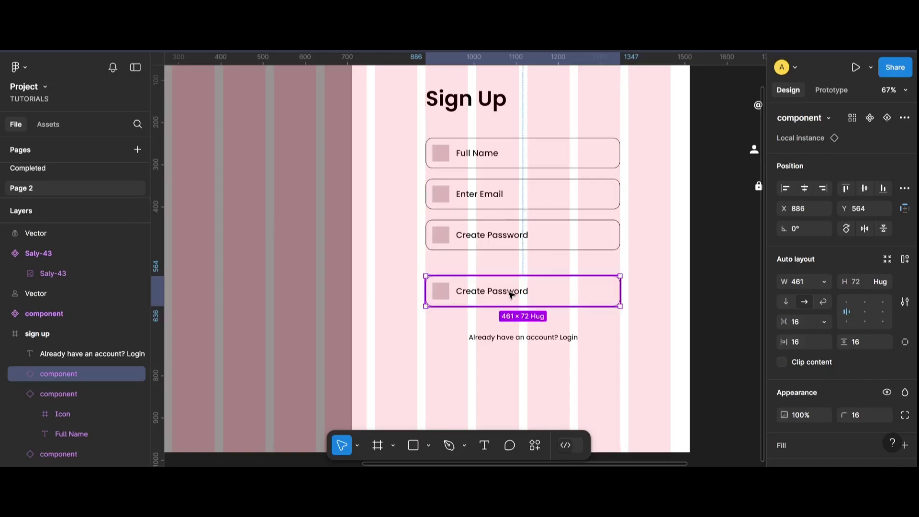
{"action": "right_click", "coordinate": [511, 295]}
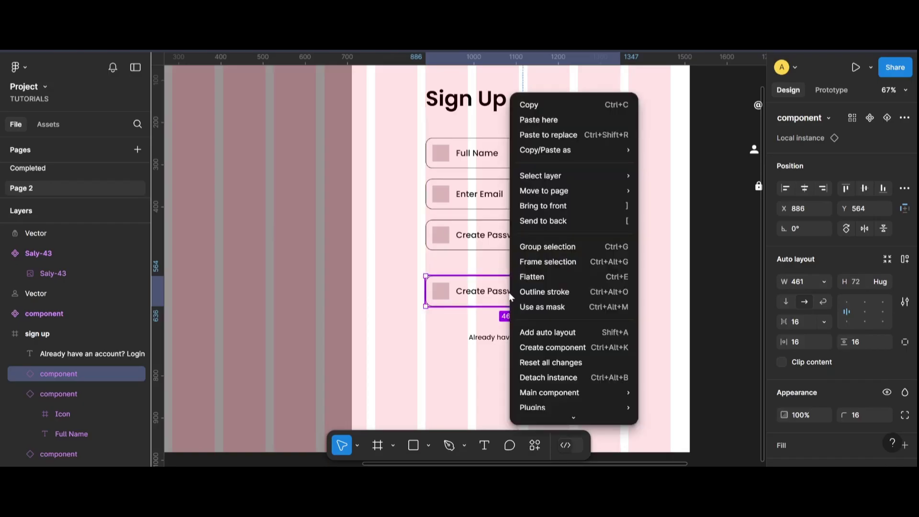
{"action": "left_click", "coordinate": [549, 378]}
Delete the icon placeholder from the detached field and center its text
{"action": "left_click", "coordinate": [449, 298]}
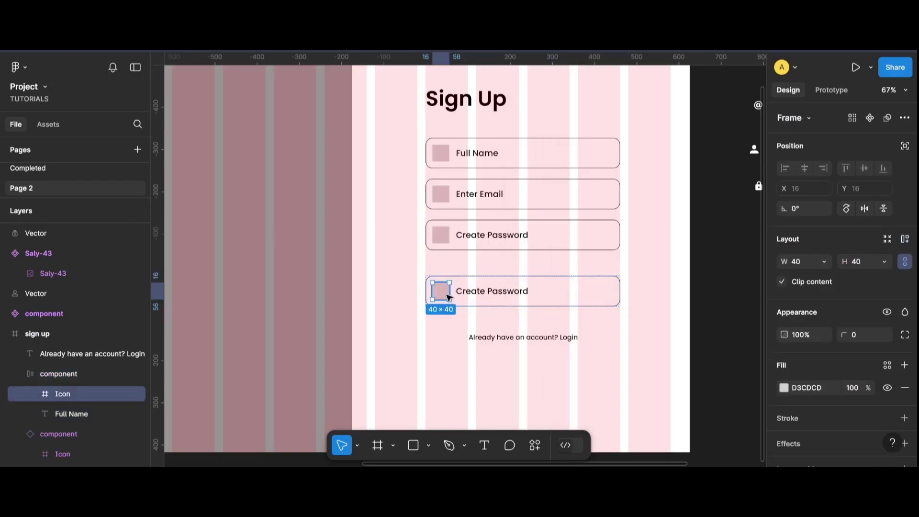
{"action": "key", "text": "Delete"}
{"action": "left_click", "coordinate": [464, 294]}
{"action": "left_click", "coordinate": [865, 291]}
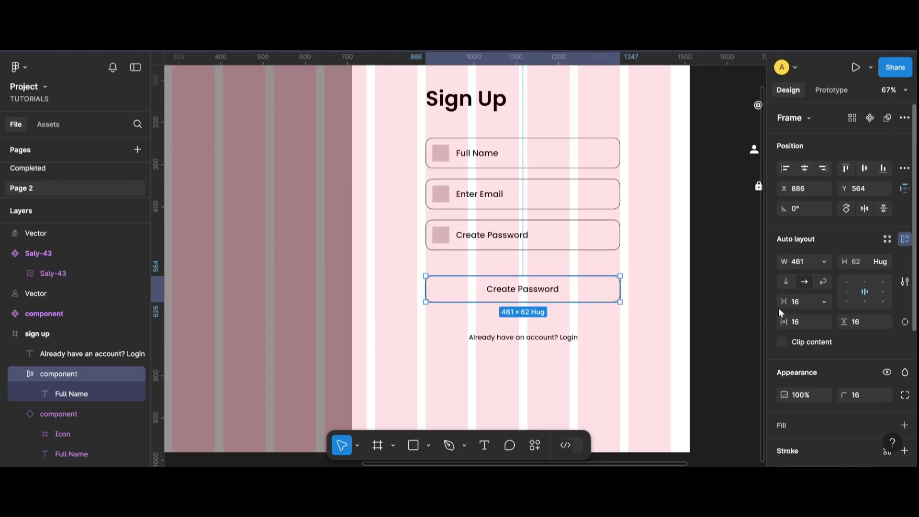
Change the detached field's text to "Sign Up" to make it a button label
{"action": "double_click", "coordinate": [531, 291]}
{"action": "double_click", "coordinate": [530, 291]}
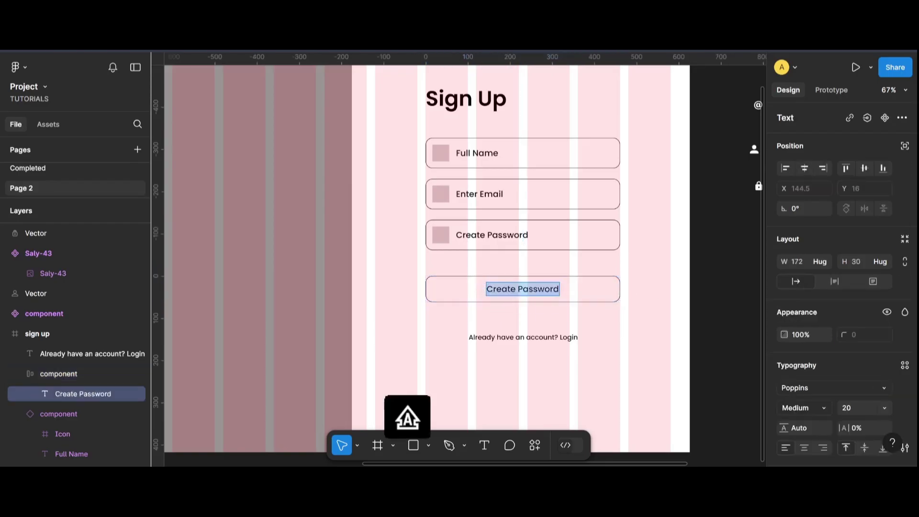
{"action": "type", "text": "S"}
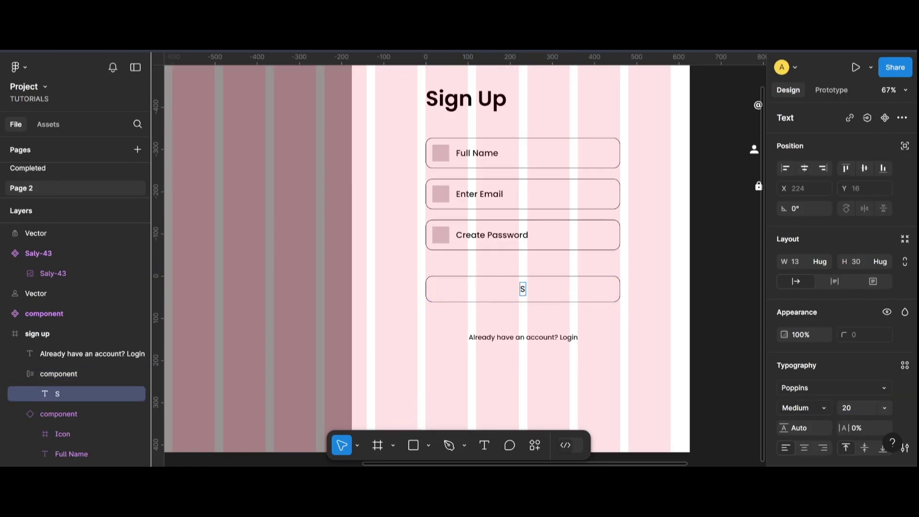
{"action": "type", "text": "I"}
{"action": "key", "text": "BackSpace"}
{"action": "key", "text": "Caps_Lock"}
{"action": "type", "text": "iGN"}
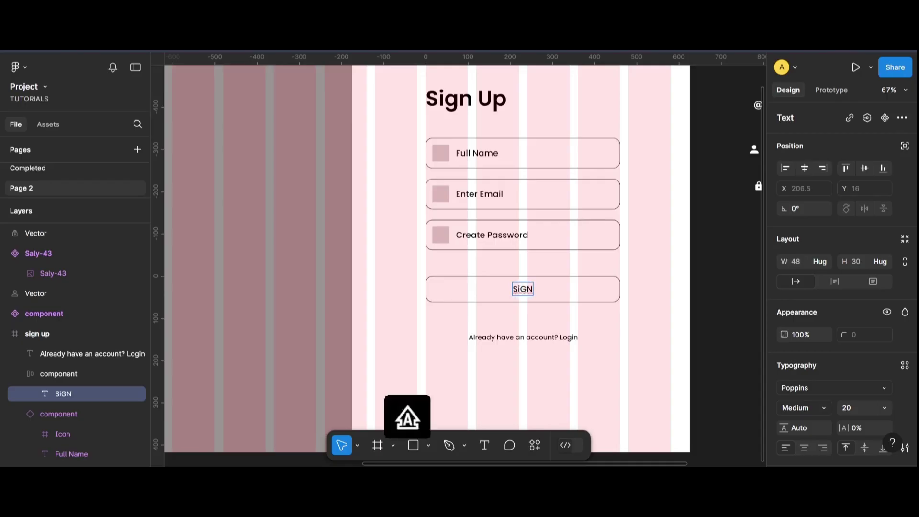
{"action": "type", "text": "ign Up"}
{"action": "key", "text": "Escape"}
{"action": "key", "text": "Escape"}
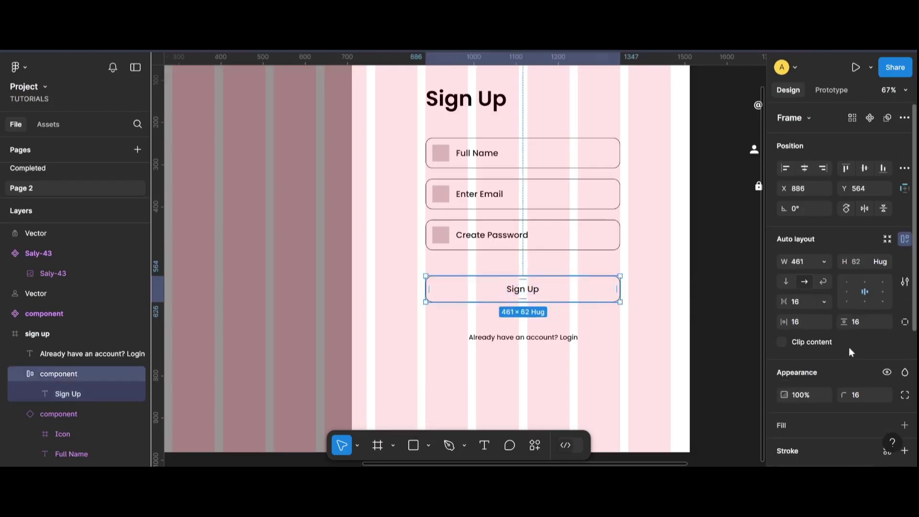
Fill the Sign Up button with the light grey CBCBCB
{"action": "scroll", "coordinate": [849, 346], "scroll_direction": "down", "scroll_amount": 3}
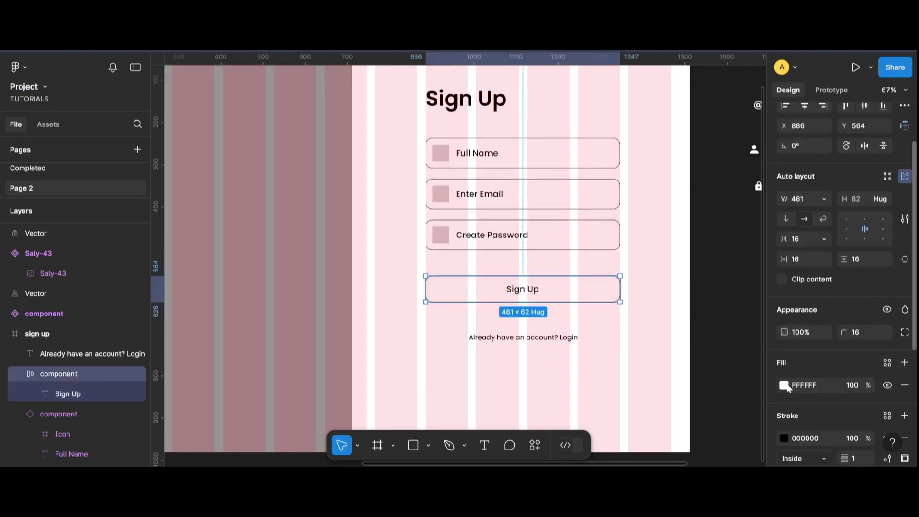
{"action": "left_click", "coordinate": [785, 385]}
{"action": "left_click_drag", "start_coordinate": [617, 152], "coordinate": [617, 181]}
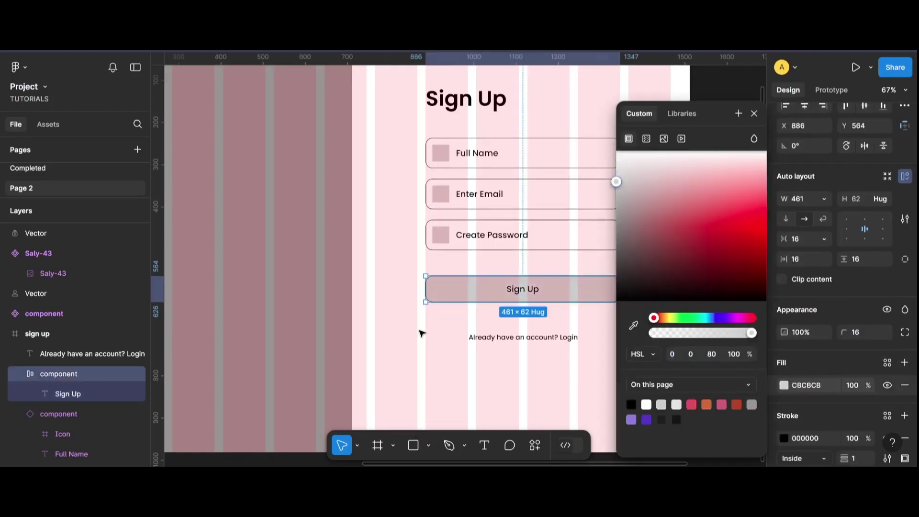
{"action": "left_click", "coordinate": [421, 333]}
Move the "Already have an account? Login" text up to Y 639, just below the Sign Up button
{"action": "left_click_drag", "start_coordinate": [522, 337], "coordinate": [524, 319]}
{"action": "left_click", "coordinate": [700, 332]}
{"action": "left_click", "coordinate": [527, 319]}
{"action": "key", "text": "shift+Up"}
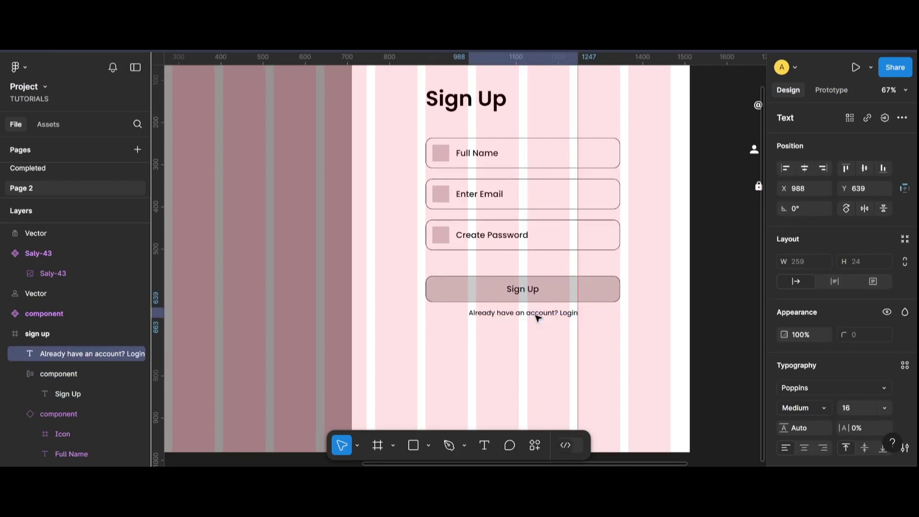
{"action": "scroll", "coordinate": [552, 362], "scroll_direction": "down", "scroll_amount": 1}
{"action": "scroll", "coordinate": [548, 351], "scroll_direction": "down", "scroll_amount": 2}
{"action": "scroll", "coordinate": [549, 351], "scroll_direction": "down", "scroll_amount": 2}
{"action": "left_click", "coordinate": [700, 318]}
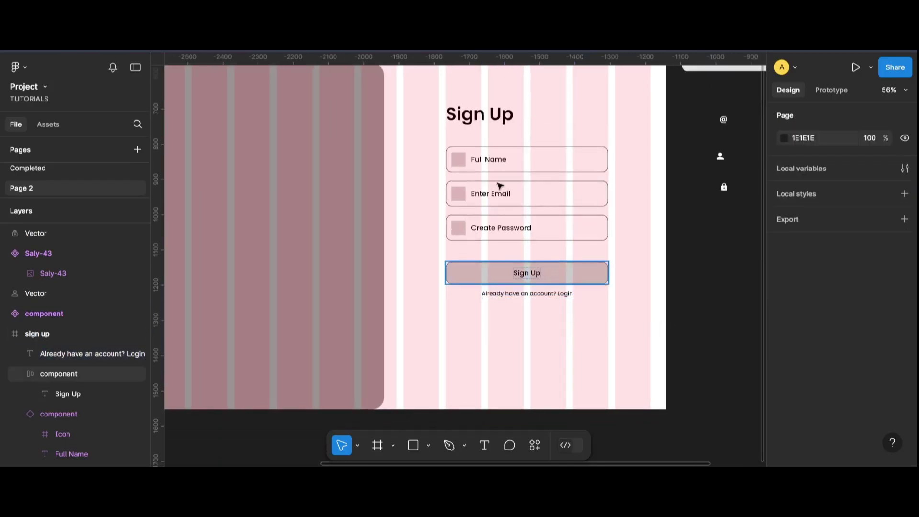
Select the three input fields together and nudge them up closer to the Sign Up heading
{"action": "left_click_drag", "start_coordinate": [427, 146], "coordinate": [530, 251]}
{"action": "left_click_drag", "start_coordinate": [474, 136], "coordinate": [525, 241]}
{"action": "key", "text": "Up"}
{"action": "key", "text": "Up"}
{"action": "key", "text": "Up"}
{"action": "key", "text": "Up"}
{"action": "key", "text": "Up"}
{"action": "key", "text": "Up"}
{"action": "key", "text": "Up"}
{"action": "key", "text": "Up"}
{"action": "key", "text": "Up"}
{"action": "key", "text": "Up"}
{"action": "key", "text": "Up"}
{"action": "key", "text": "Up"}
{"action": "key", "text": "Up"}
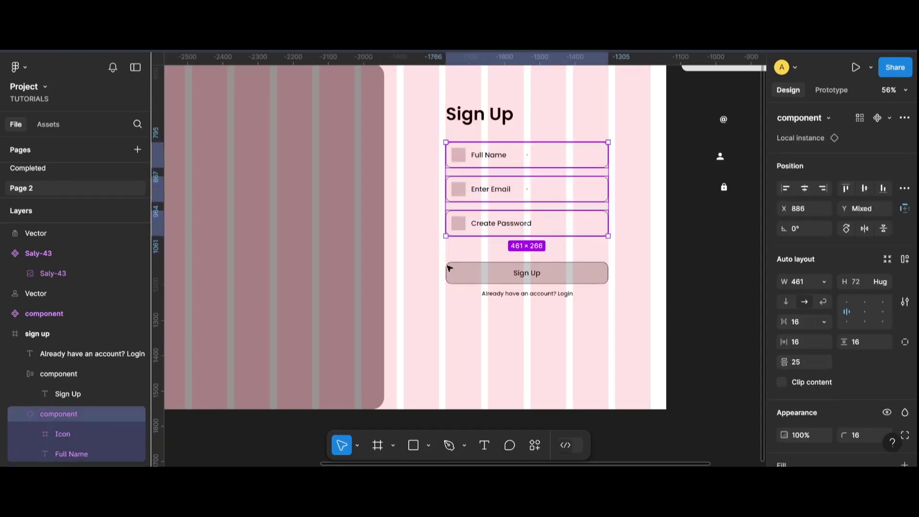
Nudge the Sign Up button and the login prompt up together, placing the button at Y 548
{"action": "left_click_drag", "start_coordinate": [429, 254], "coordinate": [549, 327]}
{"action": "key", "text": "Up"}
{"action": "key", "text": "Up"}
{"action": "key", "text": "Up"}
{"action": "key", "text": "Up"}
{"action": "key", "text": "Up"}
{"action": "key", "text": "Up"}
{"action": "key", "text": "Up"}
{"action": "key", "text": "Up"}
{"action": "key", "text": "Up"}
{"action": "key", "text": "Up"}
{"action": "key", "text": "Up"}
{"action": "key", "text": "Up"}
{"action": "key", "text": "Up"}
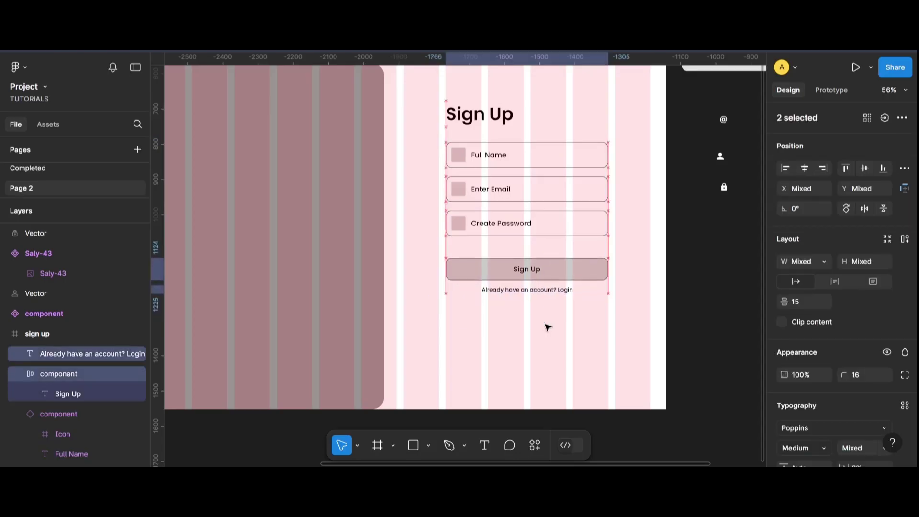
{"action": "key", "text": "Down"}
{"action": "key", "text": "Down"}
{"action": "key", "text": "Down"}
{"action": "key", "text": "Down"}
{"action": "key", "text": "Down"}
{"action": "key", "text": "Down"}
{"action": "key", "text": "Down"}
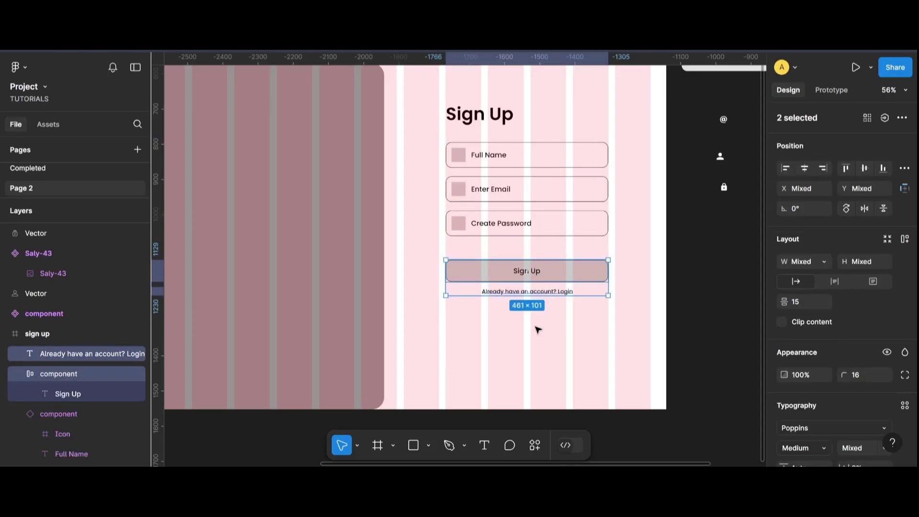
{"action": "left_click", "coordinate": [716, 341]}
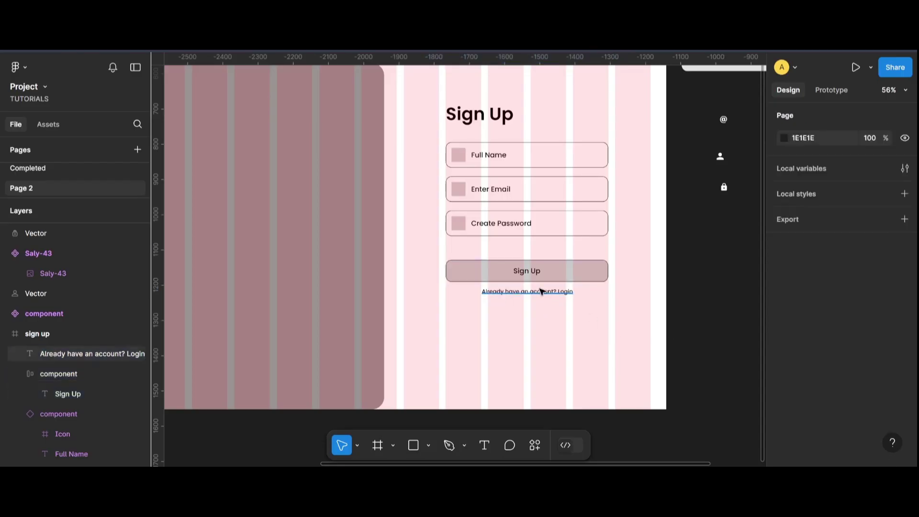
Duplicate the Sign Up button's text label and place the copy below the login prompt at Y 674
{"action": "scroll", "coordinate": [543, 292], "scroll_direction": "up", "scroll_amount": 2}
{"action": "left_click", "coordinate": [516, 294]}
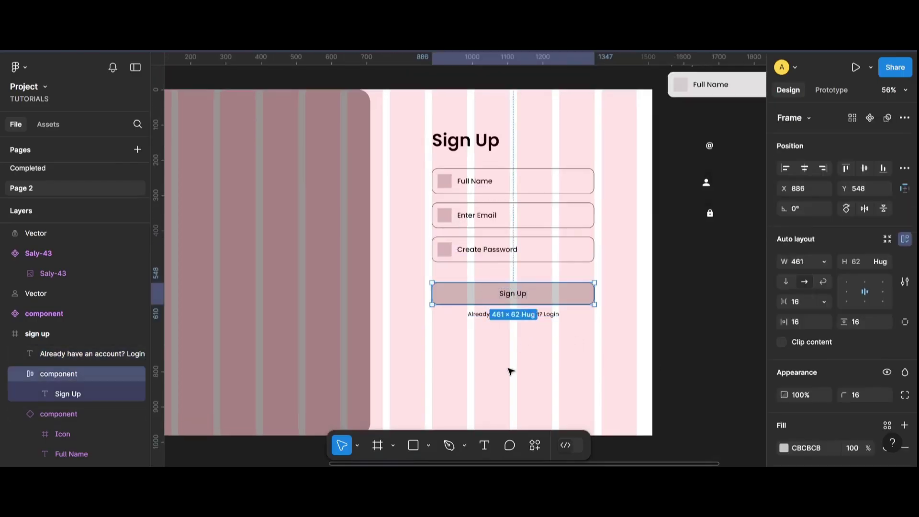
{"action": "double_click", "coordinate": [514, 297]}
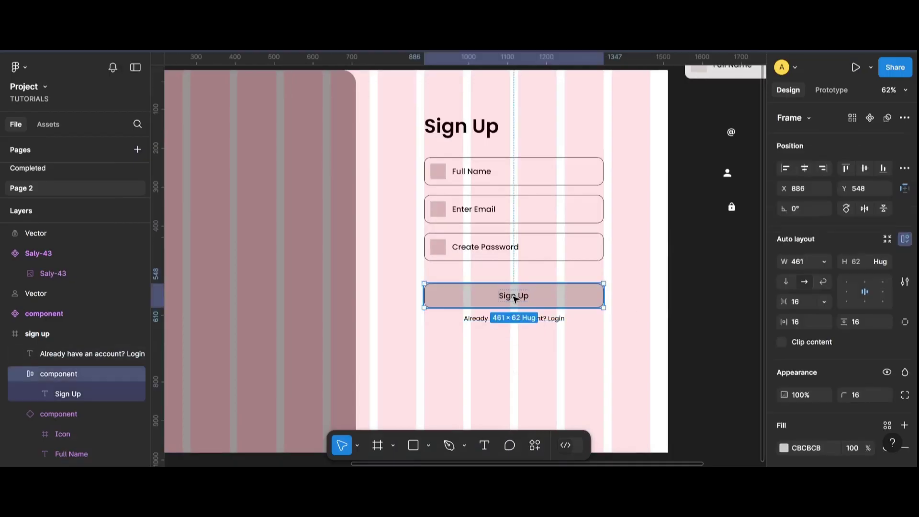
{"action": "left_click_drag", "start_coordinate": [514, 298], "coordinate": [521, 358]}
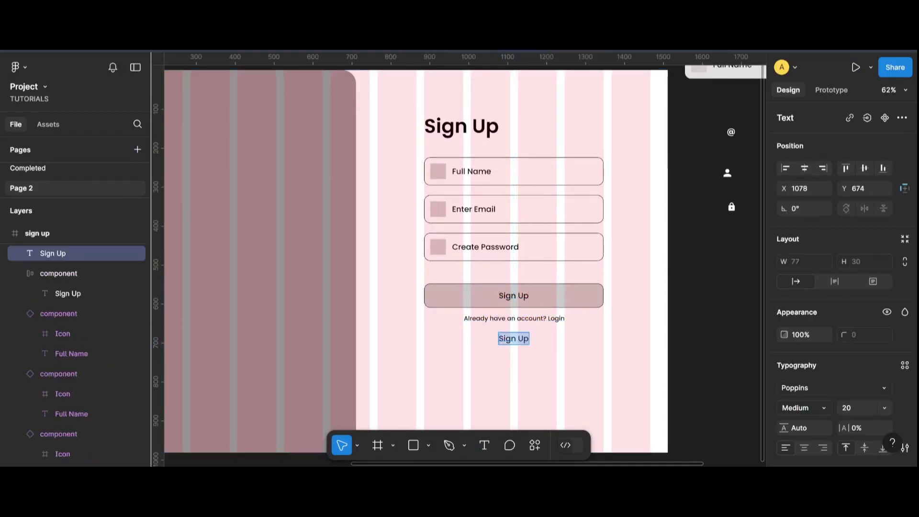
Change the copied label's text to "- OR -" and centre it beneath the login prompt
{"action": "type", "text": "-"}
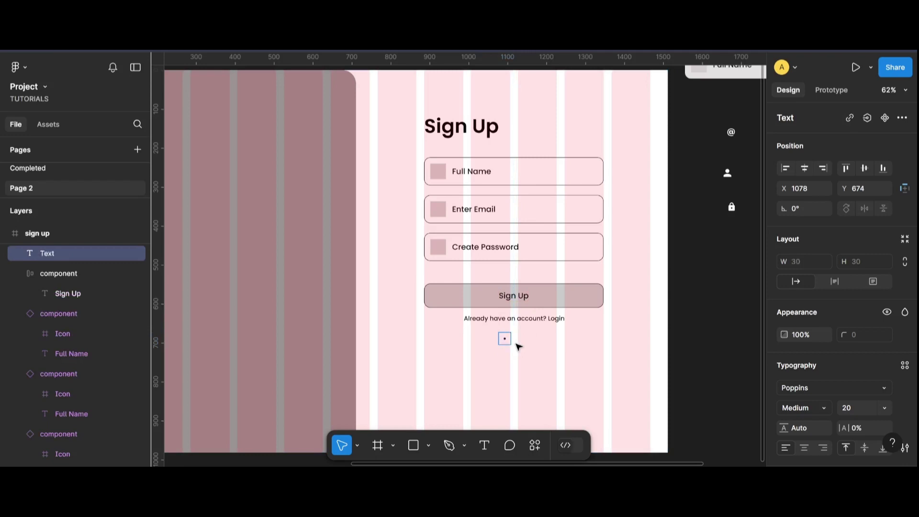
{"action": "key", "text": "shift"}
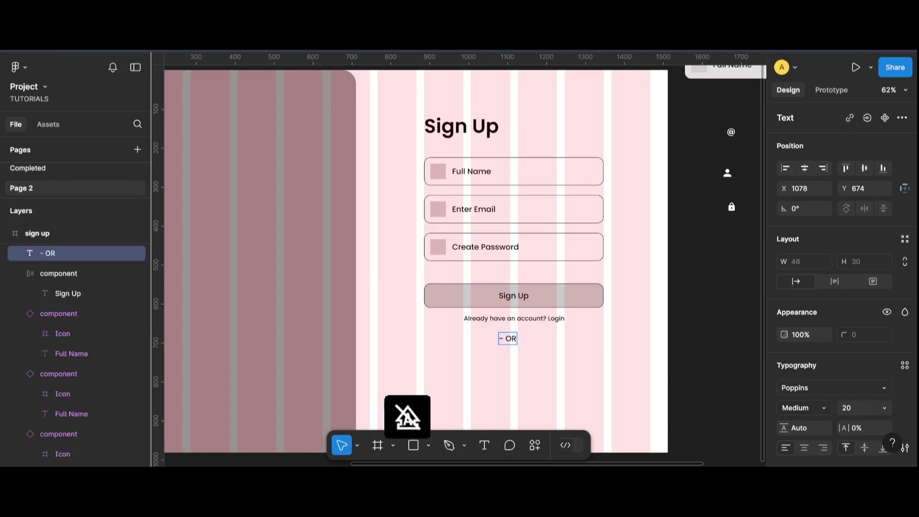
{"action": "key", "text": "Escape"}
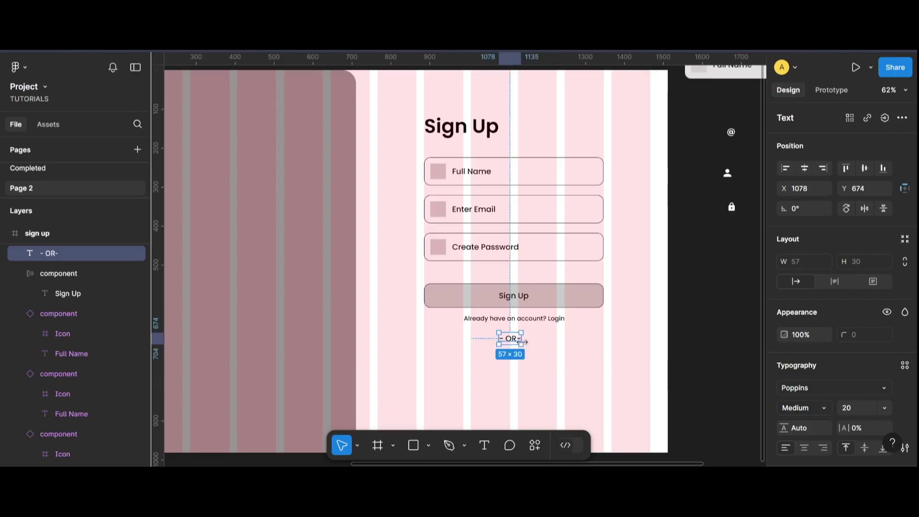
{"action": "key", "text": "Return"}
{"action": "left_click", "coordinate": [517, 347]}
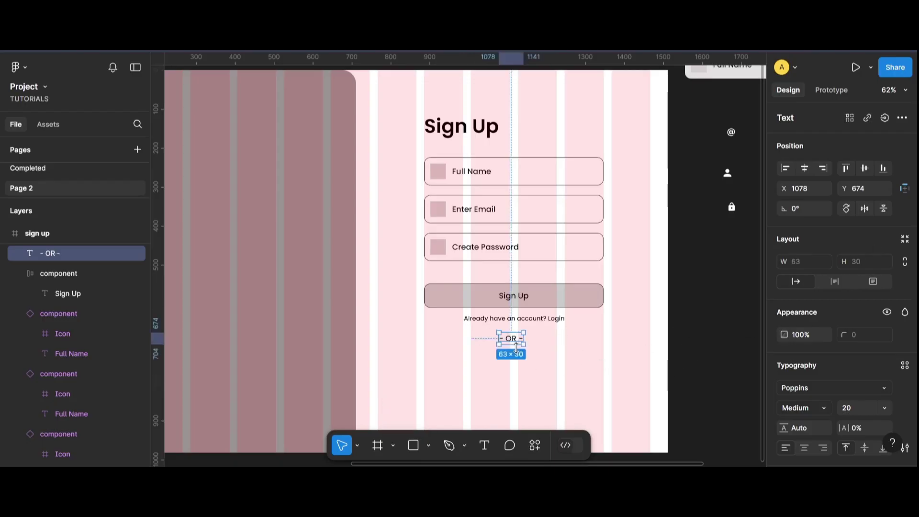
{"action": "left_click_drag", "start_coordinate": [514, 342], "coordinate": [518, 342]}
{"action": "left_click", "coordinate": [694, 355]}
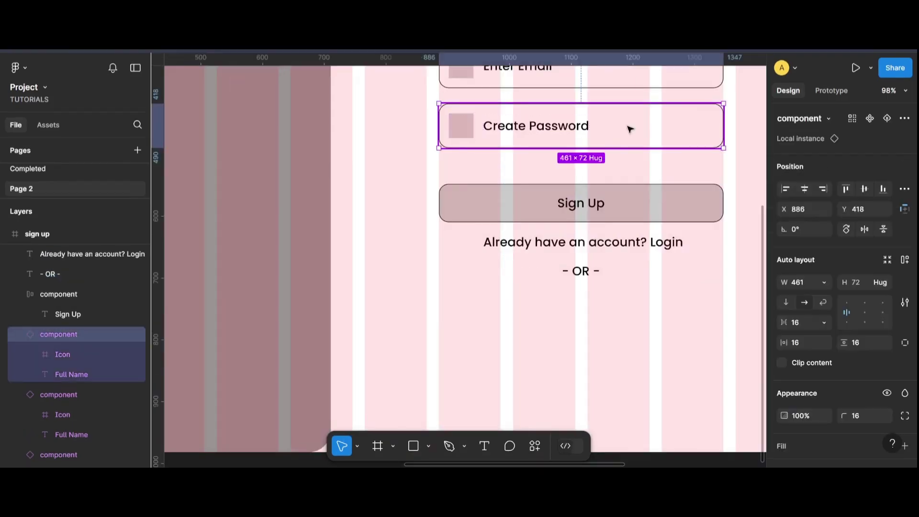
Duplicate the Create Password field below the "- OR -" text, detach the copy from its component, and delete its label
{"action": "left_click_drag", "start_coordinate": [630, 128], "coordinate": [608, 349], "text": "alt"}
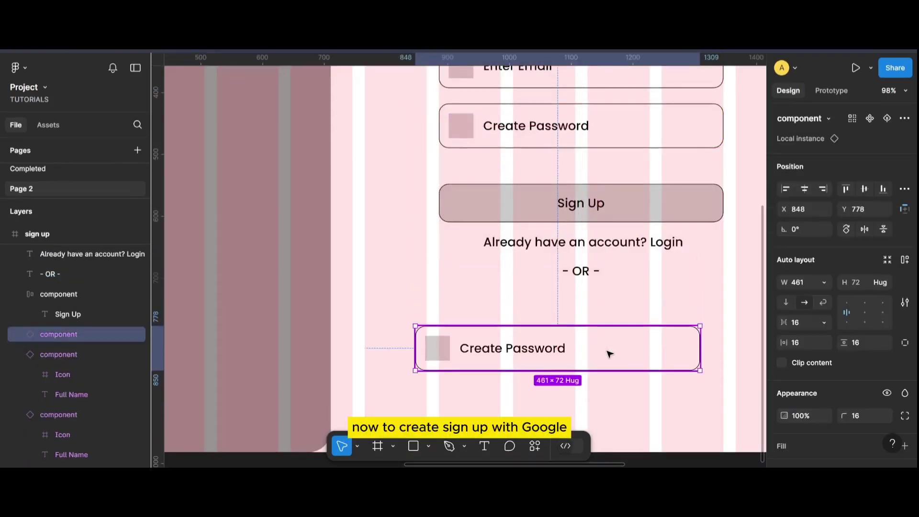
{"action": "right_click", "coordinate": [607, 349]}
{"action": "left_click", "coordinate": [647, 379]}
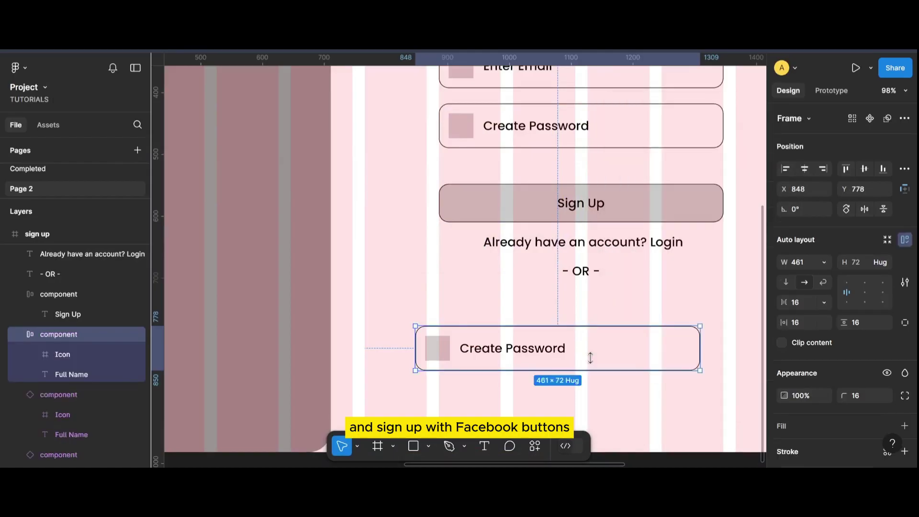
{"action": "double_click", "coordinate": [535, 354]}
{"action": "key", "text": "Delete"}
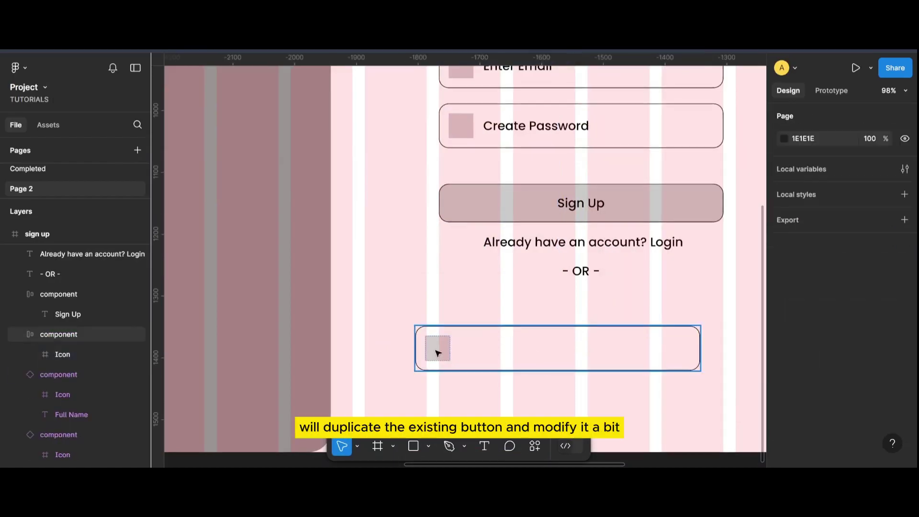
Enlarge the icon placeholder inside the detached copy to 60 × 60
{"action": "double_click", "coordinate": [437, 353]}
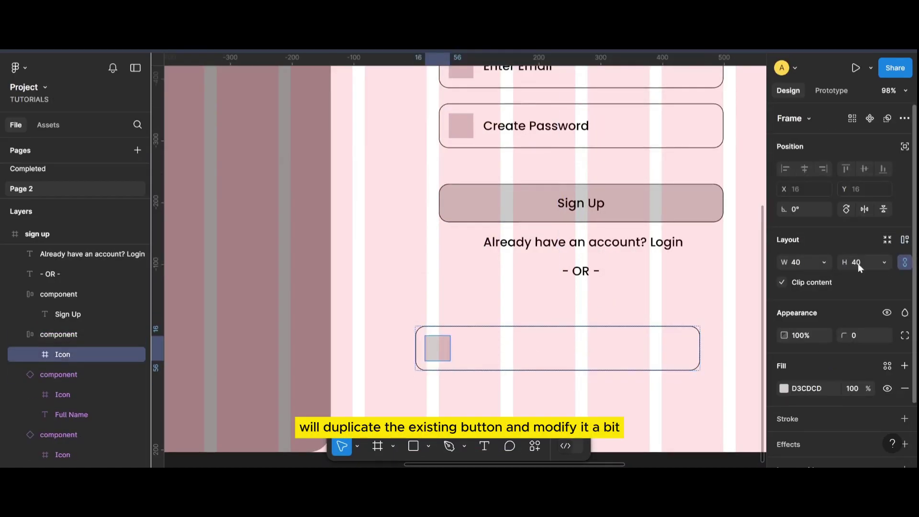
{"action": "key", "text": "Up"}
{"action": "key", "text": "Up"}
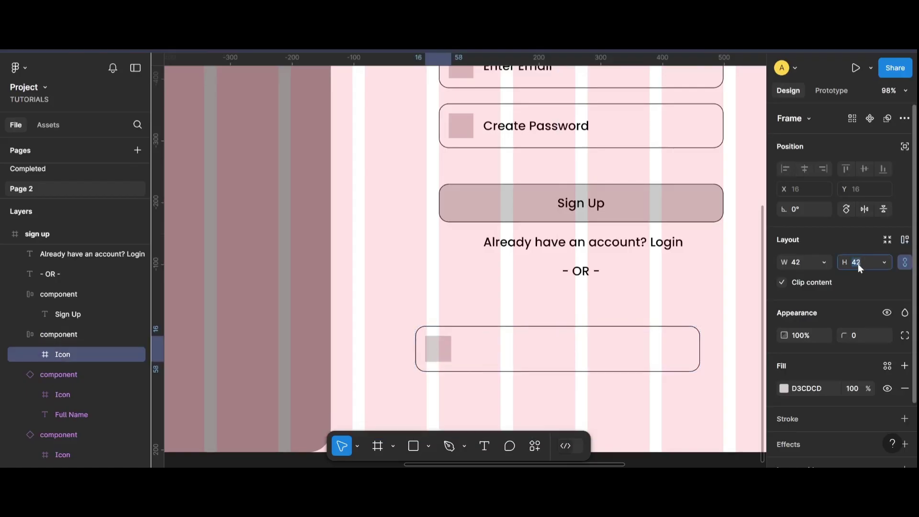
{"action": "key", "text": "Up"}
{"action": "key", "text": "Up"}
{"action": "key", "text": "Up"}
{"action": "key", "text": "Up"}
{"action": "key", "text": "Up"}
{"action": "key", "text": "Up"}
{"action": "key", "text": "Up"}
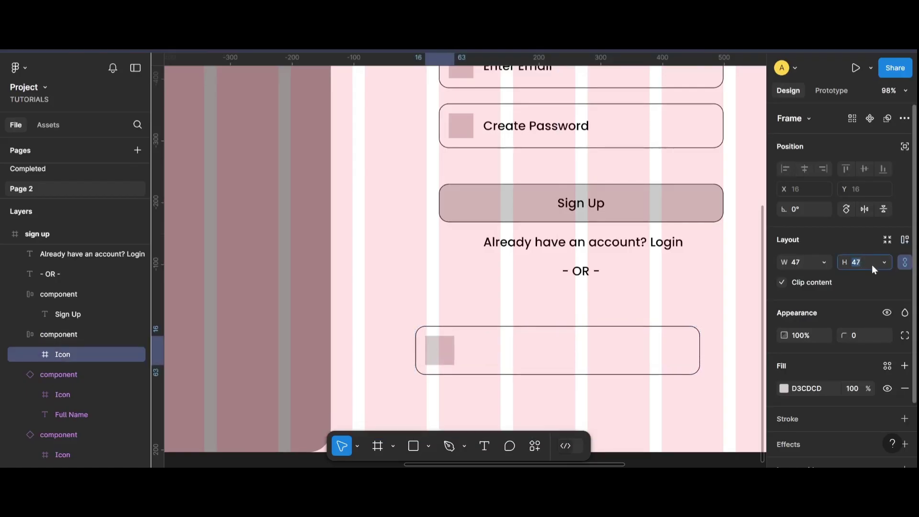
{"action": "key", "text": "Up"}
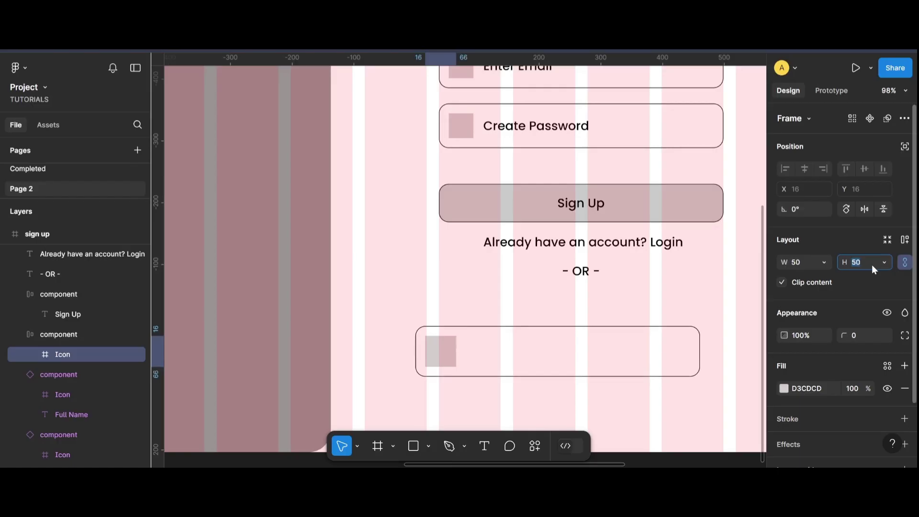
{"action": "key", "text": "Up"}
{"action": "key", "text": "Up"}
{"action": "key", "text": "Up"}
{"action": "key", "text": "Up"}
{"action": "key", "text": "Up"}
{"action": "key", "text": "Up"}
{"action": "key", "text": "Up"}
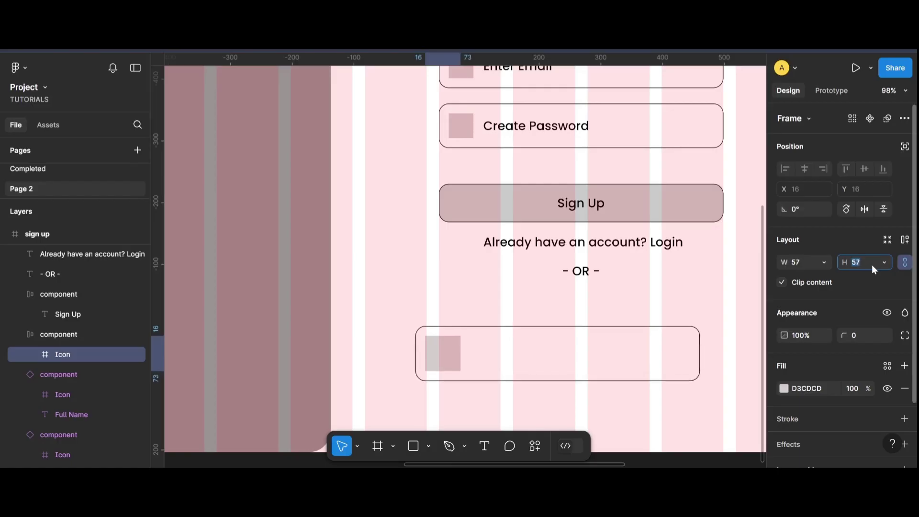
{"action": "key", "text": "Up"}
{"action": "key", "text": "Up"}
{"action": "key", "text": "Up"}
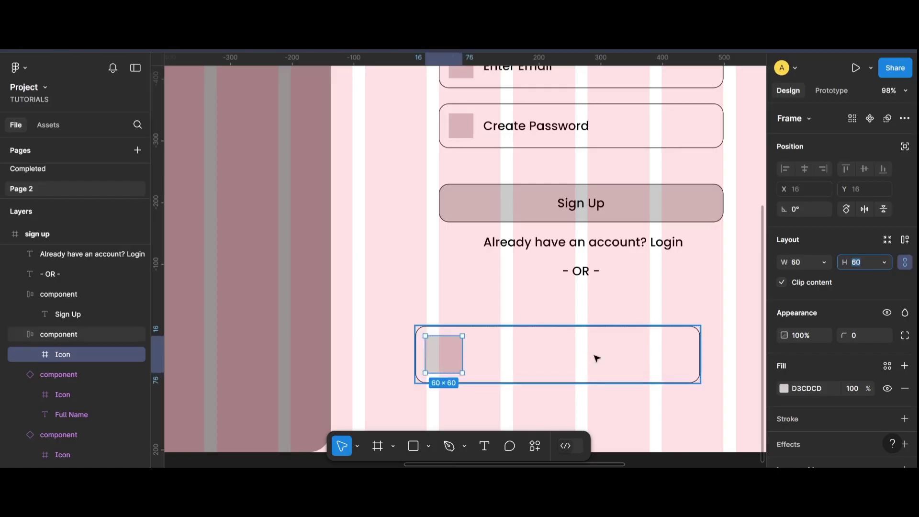
Shrink the detached box to 100 wide with its icon centred, and align it with the Sign Up button's left edge at X 886
{"action": "left_click", "coordinate": [596, 359]}
{"action": "left_click_drag", "start_coordinate": [670, 359], "coordinate": [475, 368]}
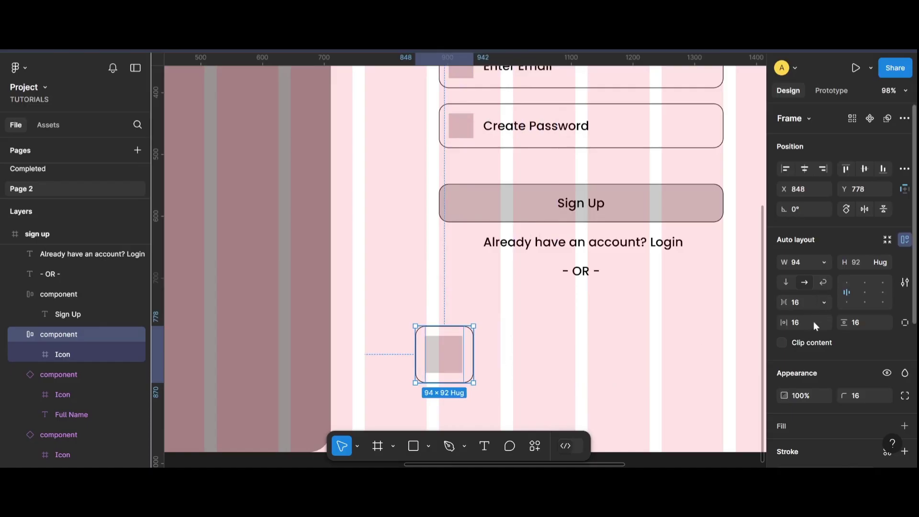
{"action": "left_click", "coordinate": [865, 292]}
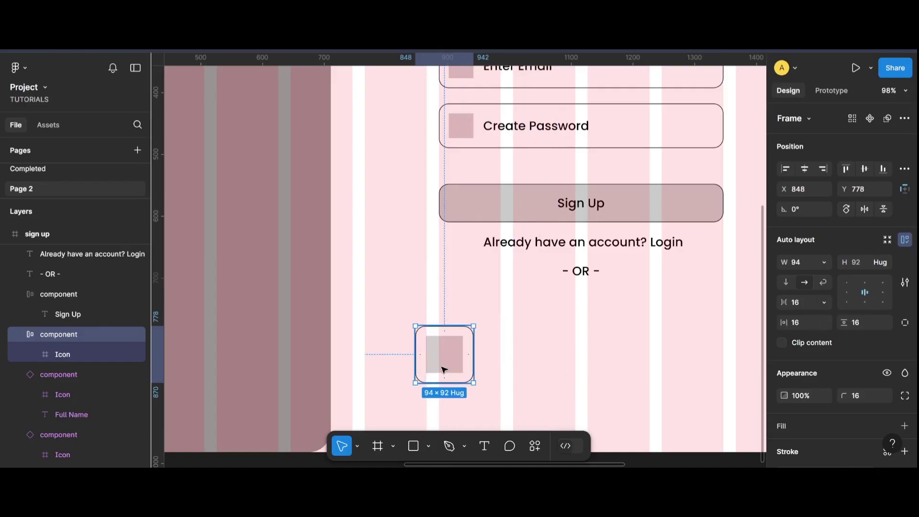
{"action": "left_click_drag", "start_coordinate": [445, 370], "coordinate": [501, 355]}
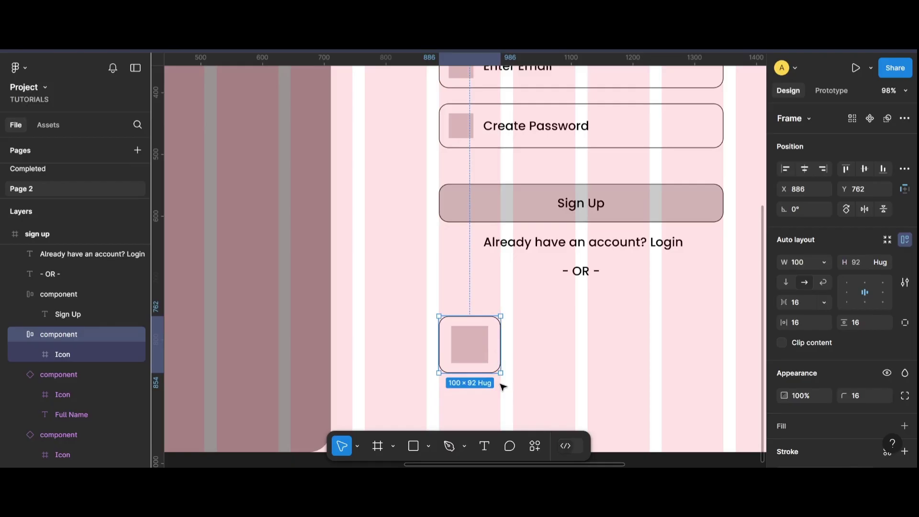
{"action": "left_click", "coordinate": [530, 355]}
Duplicate the icon box twice to make a row of three at Y 743, spaced 23 apart
{"action": "scroll", "coordinate": [530, 356], "scroll_direction": "down", "scroll_amount": 5}
{"action": "scroll", "coordinate": [544, 366], "scroll_direction": "down", "scroll_amount": 2}
{"action": "scroll", "coordinate": [537, 355], "scroll_direction": "up", "scroll_amount": 2}
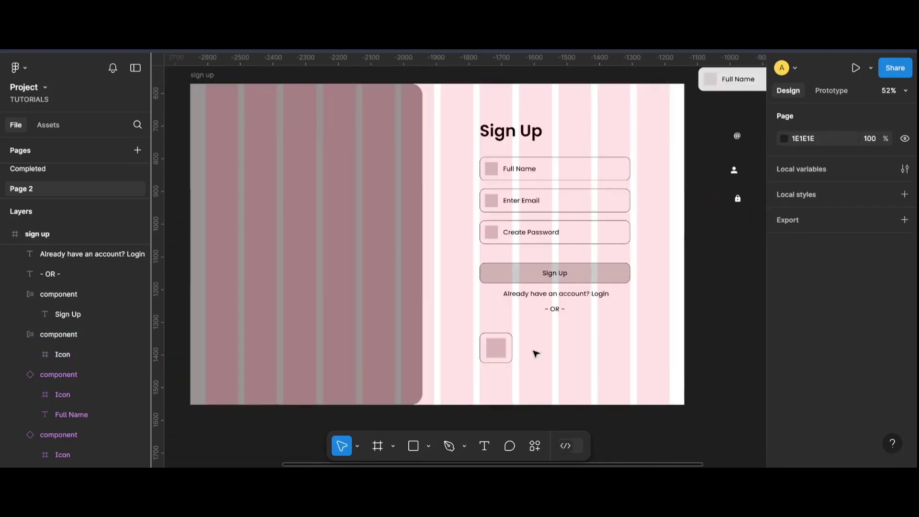
{"action": "mouse_move", "coordinate": [488, 350]}
{"action": "left_mouse_down"}
{"action": "mouse_move", "coordinate": [574, 347]}
{"action": "mouse_move", "coordinate": [498, 349]}
{"action": "left_mouse_up"}
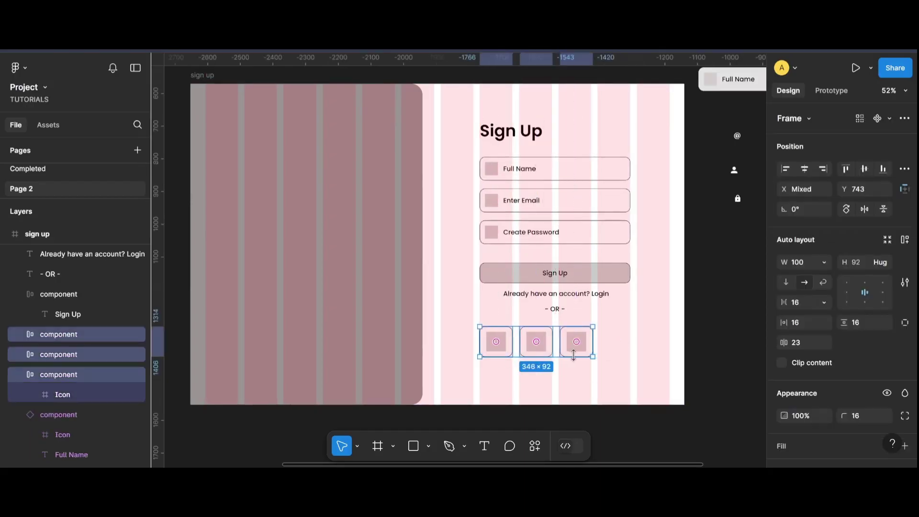
{"action": "left_click", "coordinate": [635, 349]}
Align the third icon box with the Sign Up button's right edge at X 1247 and centre the middle box at X 1066
{"action": "scroll", "coordinate": [573, 362], "scroll_direction": "up", "scroll_amount": 5}
{"action": "left_click_drag", "start_coordinate": [584, 331], "coordinate": [653, 331]}
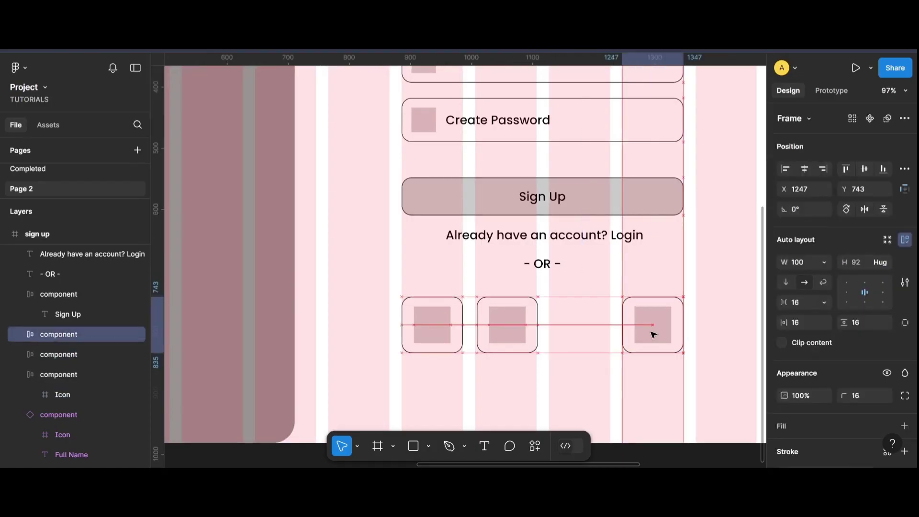
{"action": "left_click_drag", "start_coordinate": [530, 339], "coordinate": [557, 339]}
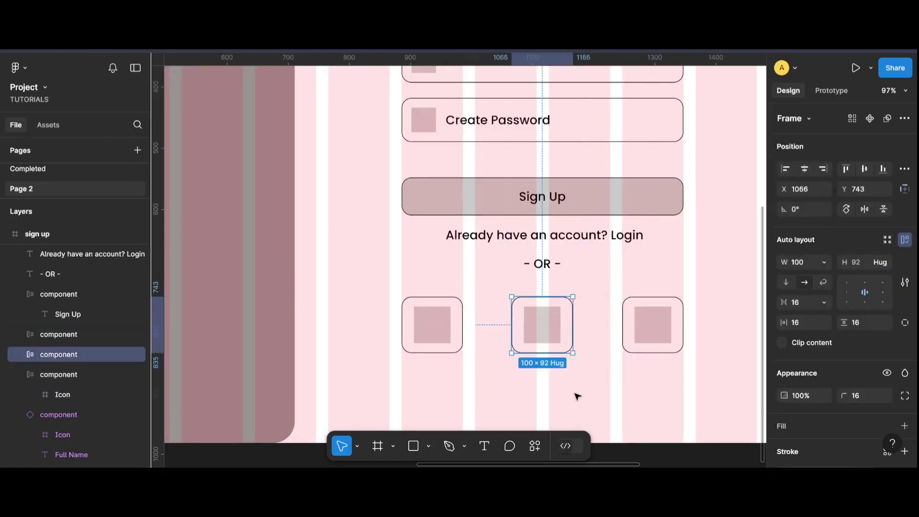
{"action": "left_click", "coordinate": [577, 395]}
Set the spacing between the three icon boxes to 48 and move the row to Y 729, centred below "- OR -"
{"action": "scroll", "coordinate": [637, 369], "scroll_direction": "down", "scroll_amount": 5}
{"action": "scroll", "coordinate": [642, 370], "scroll_direction": "up", "scroll_amount": 2}
{"action": "left_click_drag", "start_coordinate": [458, 339], "coordinate": [705, 353]}
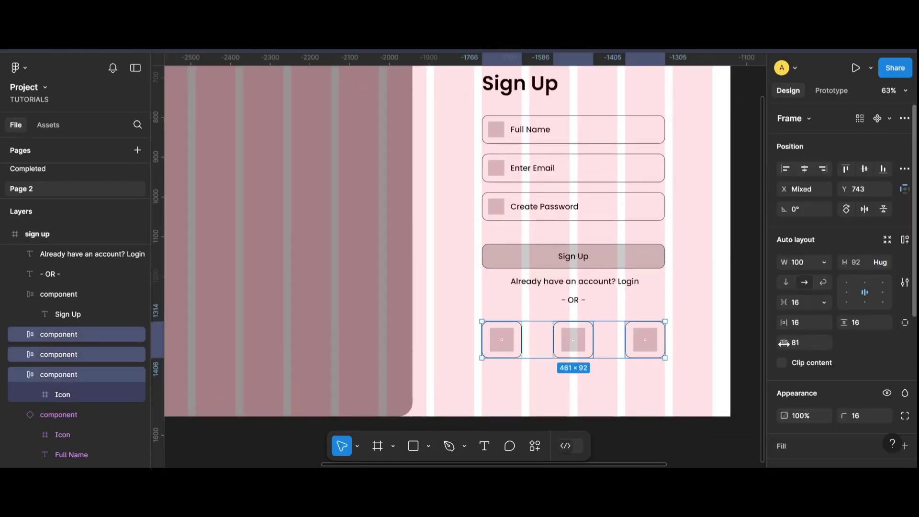
{"action": "left_click", "coordinate": [801, 344]}
{"action": "key", "text": "Down"}
{"action": "key", "text": "Down"}
{"action": "key", "text": "Down"}
{"action": "key", "text": "Down"}
{"action": "key", "text": "Down"}
{"action": "key", "text": "Down"}
{"action": "key", "text": "Down"}
{"action": "key", "text": "Down"}
{"action": "key", "text": "Down"}
{"action": "key", "text": "Down"}
{"action": "key", "text": "Down"}
{"action": "key", "text": "Down"}
{"action": "key", "text": "Down"}
{"action": "key", "text": "Down"}
{"action": "key", "text": "Down"}
{"action": "key", "text": "Down"}
{"action": "key", "text": "Down"}
{"action": "key", "text": "Down"}
{"action": "key", "text": "Down"}
{"action": "key", "text": "Down"}
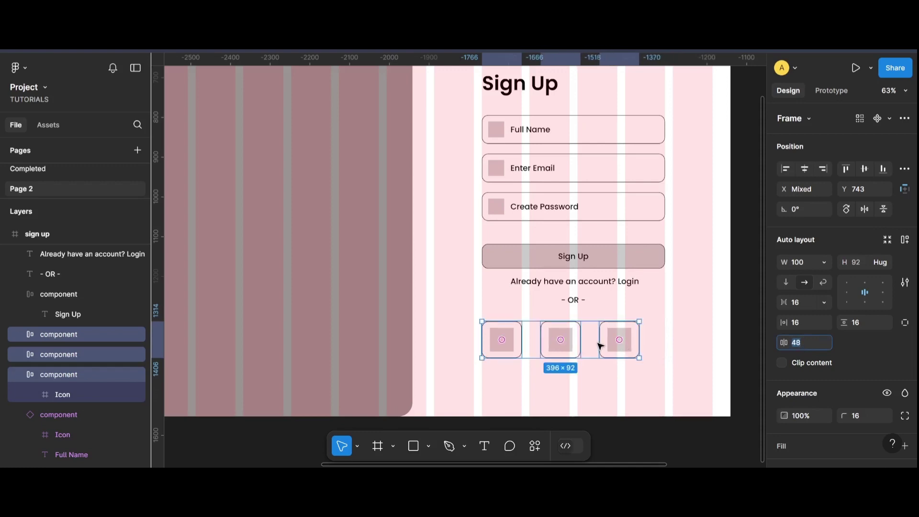
{"action": "left_click_drag", "start_coordinate": [601, 343], "coordinate": [614, 343]}
{"action": "key", "text": "Escape"}
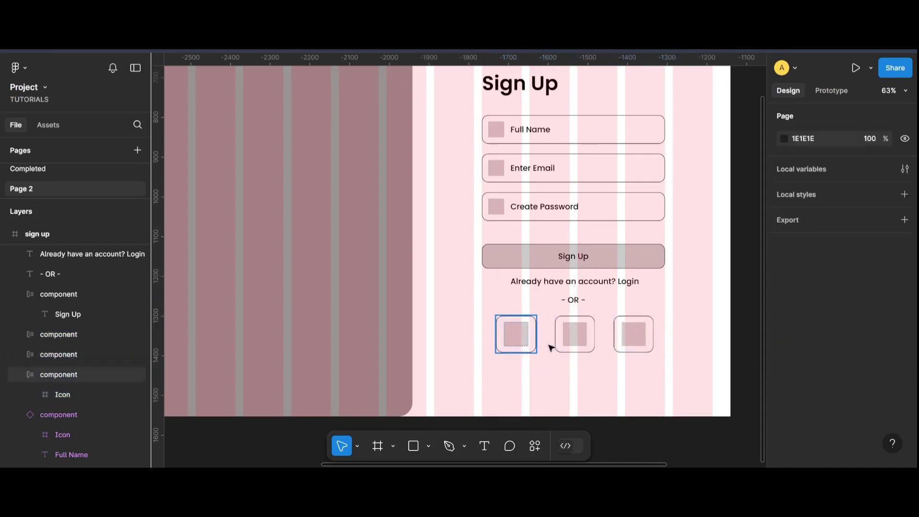
Delete the rightmost of the three icon boxes
{"action": "left_click", "coordinate": [526, 337]}
{"action": "left_click", "coordinate": [636, 336]}
{"action": "left_click", "coordinate": [657, 378]}
{"action": "scroll", "coordinate": [657, 378], "scroll_direction": "down", "scroll_amount": 3}
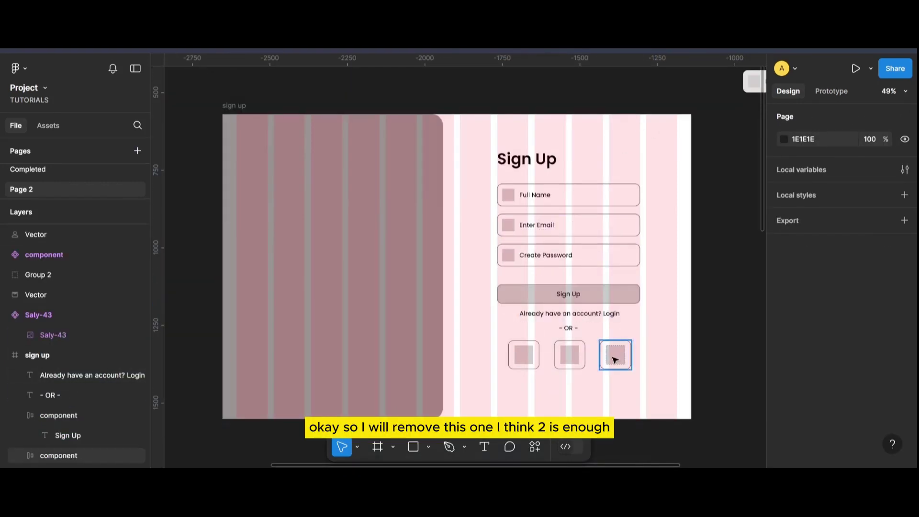
{"action": "left_click", "coordinate": [616, 360]}
{"action": "key", "text": "Delete"}
Select the two remaining icon boxes together and centre them beneath the "- OR -" text
{"action": "left_click", "coordinate": [564, 364]}
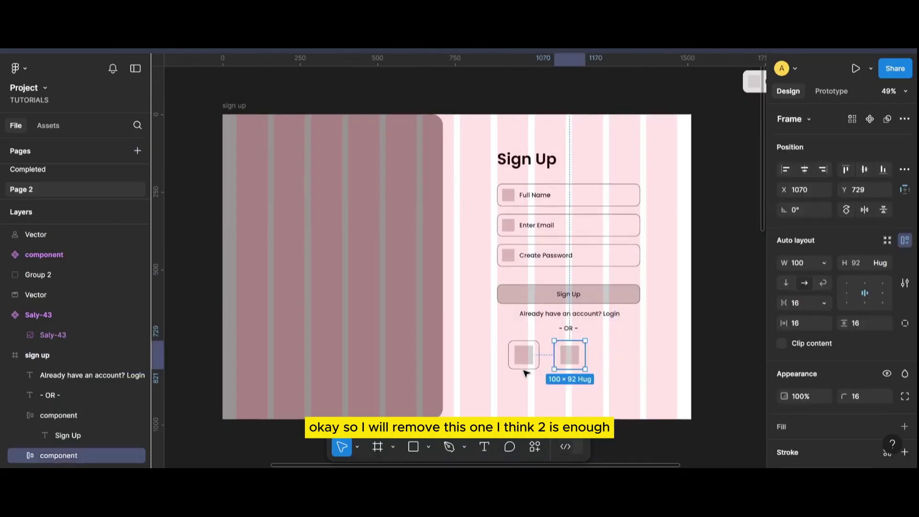
{"action": "left_click", "coordinate": [526, 363], "text": "shift"}
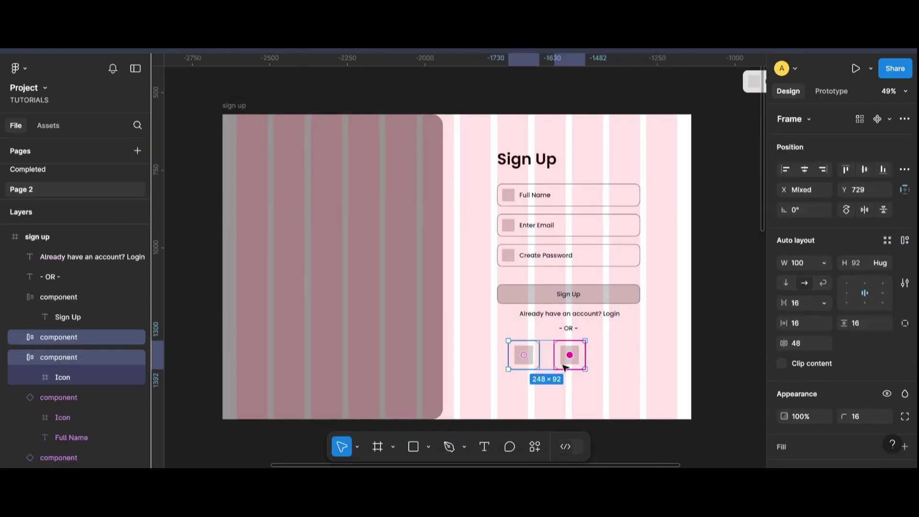
{"action": "left_click_drag", "start_coordinate": [547, 355], "coordinate": [586, 357]}
{"action": "left_click", "coordinate": [659, 423]}
{"action": "left_click", "coordinate": [713, 405]}
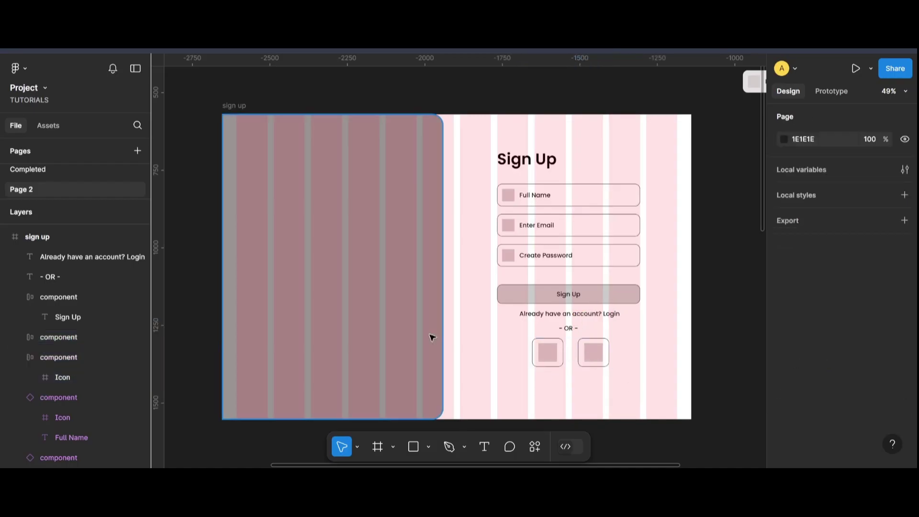
Add a white heading text on the grey panel whose first line reads "Access to UNLIMITED"
{"action": "left_click", "coordinate": [484, 447]}
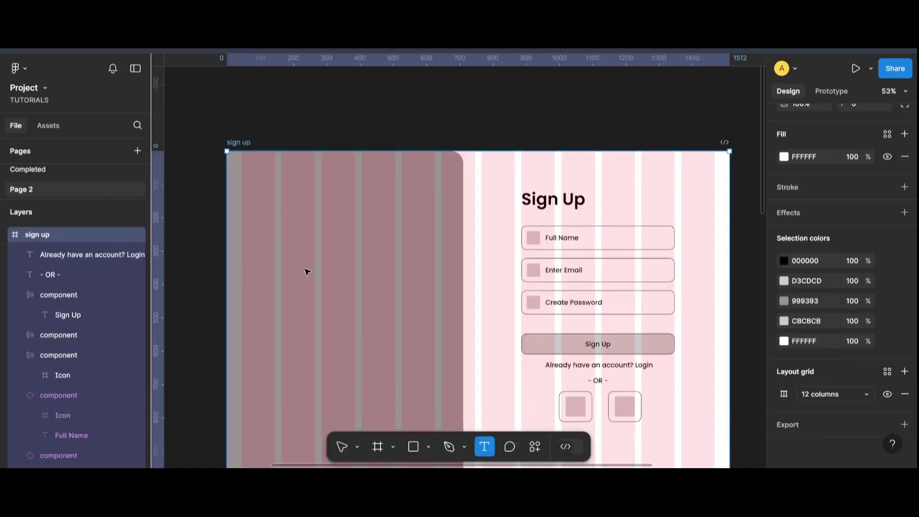
{"action": "left_click", "coordinate": [270, 235]}
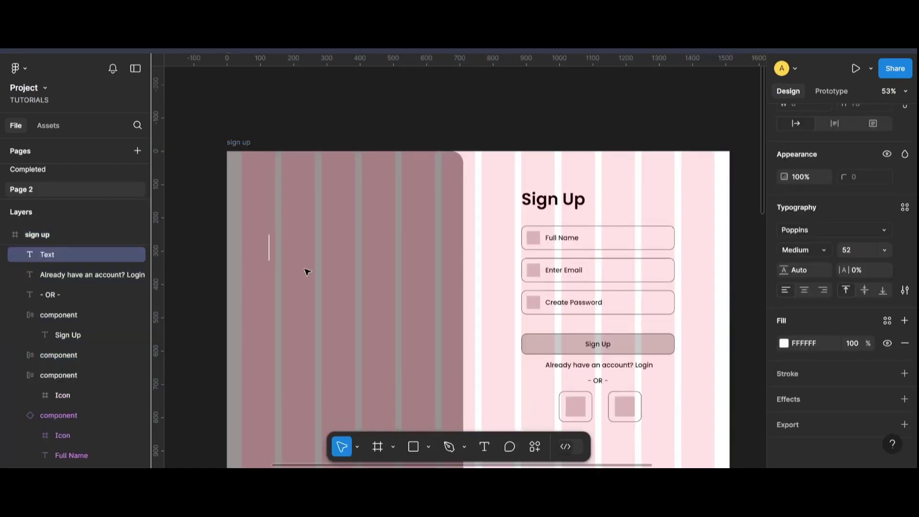
{"action": "type", "text": "A"}
{"action": "key", "text": "Escape"}
{"action": "type", "text": "cess"}
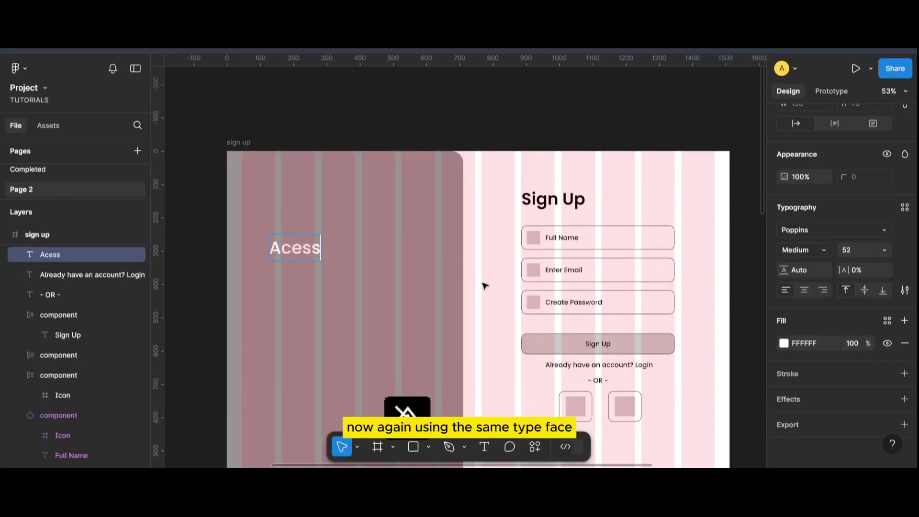
{"action": "key", "text": "BackSpace"}
{"action": "key", "text": "BackSpace"}
{"action": "key", "text": "BackSpace"}
{"action": "type", "text": "cess t"}
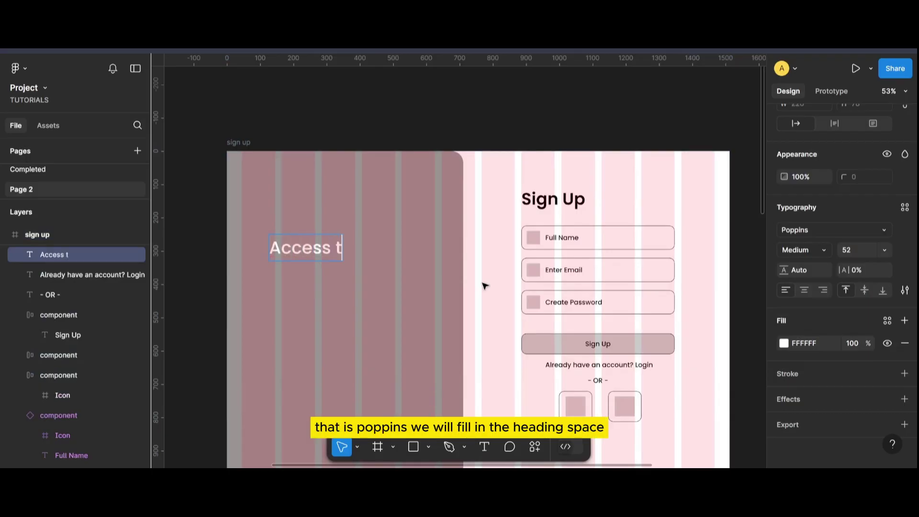
{"action": "type", "text": "o U"}
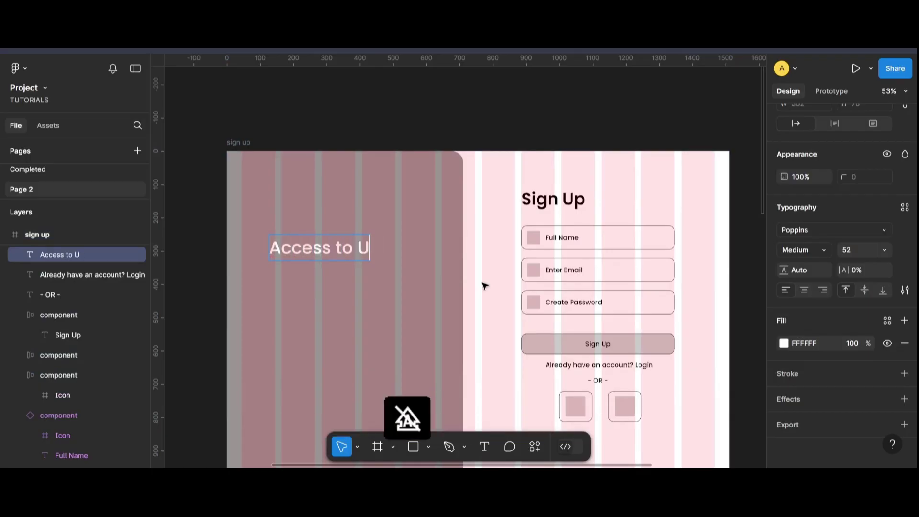
{"action": "type", "text": "NLIMITED"}
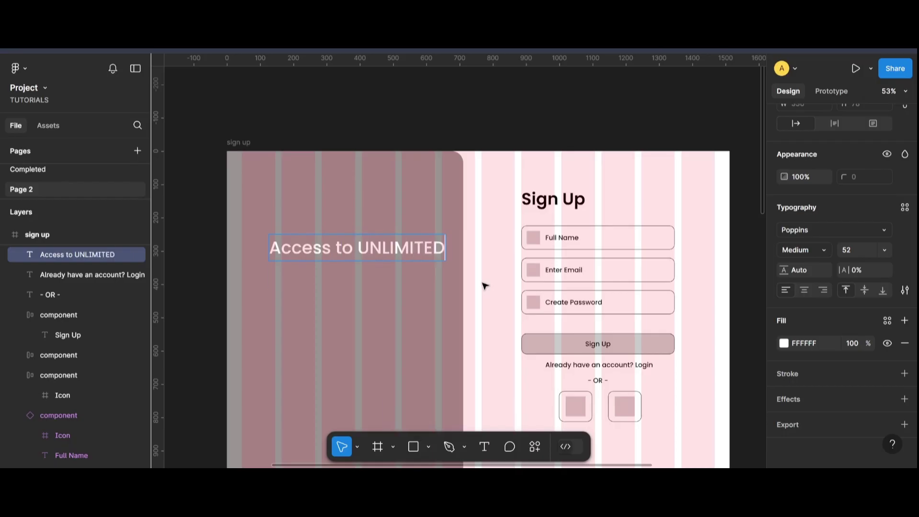
Continue the panel heading on a second line with "Mockups and Illustrations" and finish the text
{"action": "key", "text": "Return"}
{"action": "type", "text": "Mockups AN"}
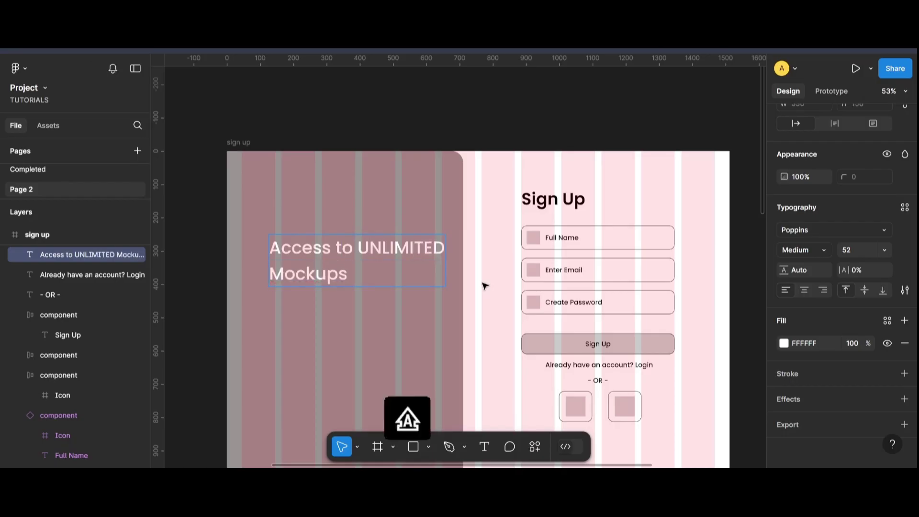
{"action": "key", "text": "BackSpace"}
{"action": "key", "text": "BackSpace"}
{"action": "type", "text": "and Illustrations"}
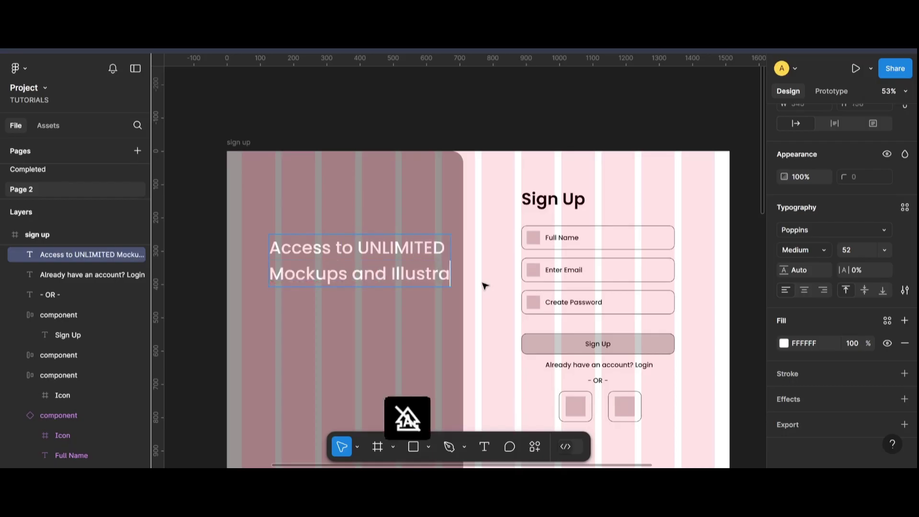
{"action": "key", "text": "BackSpace"}
{"action": "key", "text": "Escape"}
Move the heading to X 45, Y 245 and narrow its text box to 646 so "Illustrations" wraps onto a third line
{"action": "left_click_drag", "start_coordinate": [345, 273], "coordinate": [318, 270]}
{"action": "left_click_drag", "start_coordinate": [465, 270], "coordinate": [458, 270]}
{"action": "double_click", "coordinate": [334, 298]}
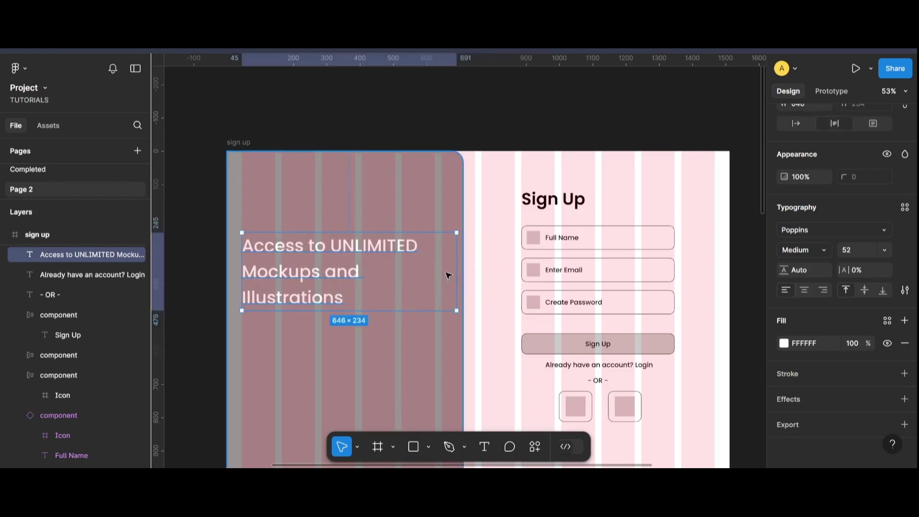
{"action": "left_click", "coordinate": [378, 321]}
{"action": "scroll", "coordinate": [378, 316], "scroll_direction": "down", "scroll_amount": 3}
{"action": "scroll", "coordinate": [287, 314], "scroll_direction": "up", "scroll_amount": 1}
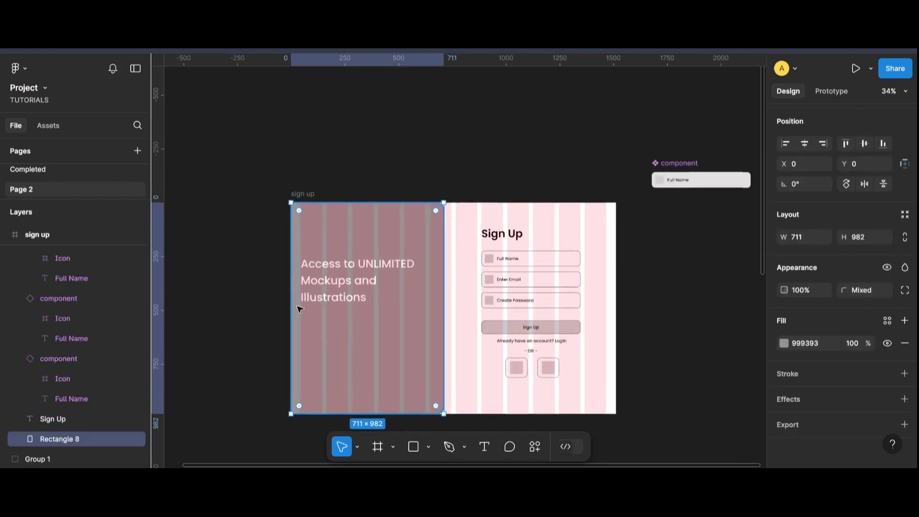
Set the word "UNLIMITED" in the panel heading to ExtraBold
{"action": "double_click", "coordinate": [307, 297]}
{"action": "double_click", "coordinate": [387, 264]}
{"action": "left_click", "coordinate": [805, 407]}
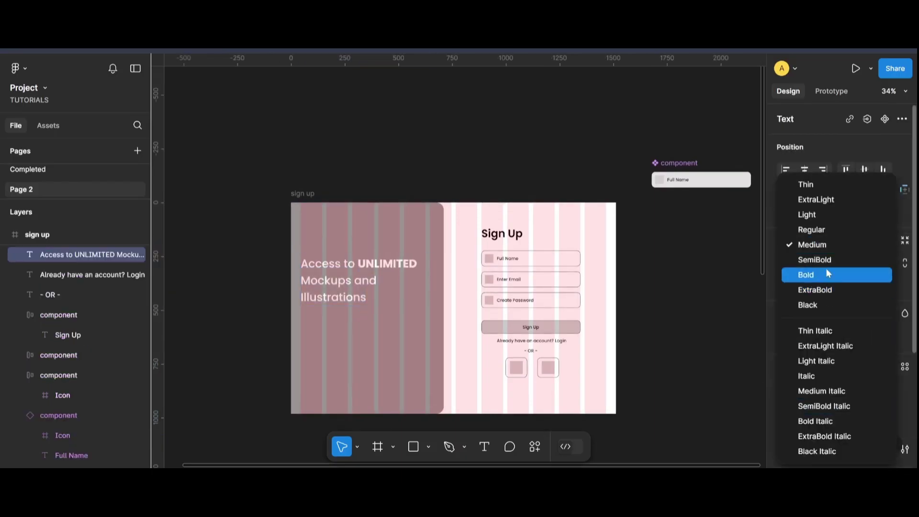
{"action": "left_click", "coordinate": [830, 290]}
Reduce the words "Access to" in the heading to font size 48
{"action": "key", "text": "ctrl+a"}
{"action": "scroll", "coordinate": [358, 282], "scroll_direction": "up", "scroll_amount": 3}
{"action": "left_click_drag", "start_coordinate": [265, 251], "coordinate": [349, 251]}
{"action": "left_click", "coordinate": [844, 411]}
{"action": "key", "text": "Down"}
{"action": "key", "text": "Down"}
{"action": "key", "text": "Down"}
{"action": "key", "text": "Down"}
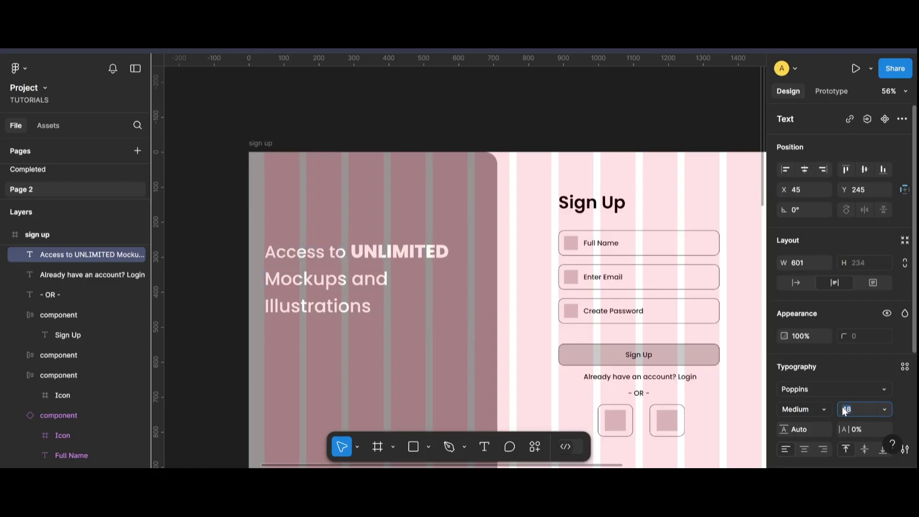
Reduce the word "and" in the heading to match the smaller size of "Access to"
{"action": "double_click", "coordinate": [364, 278]}
{"action": "left_click", "coordinate": [849, 411]}
{"action": "left_click", "coordinate": [227, 299]}
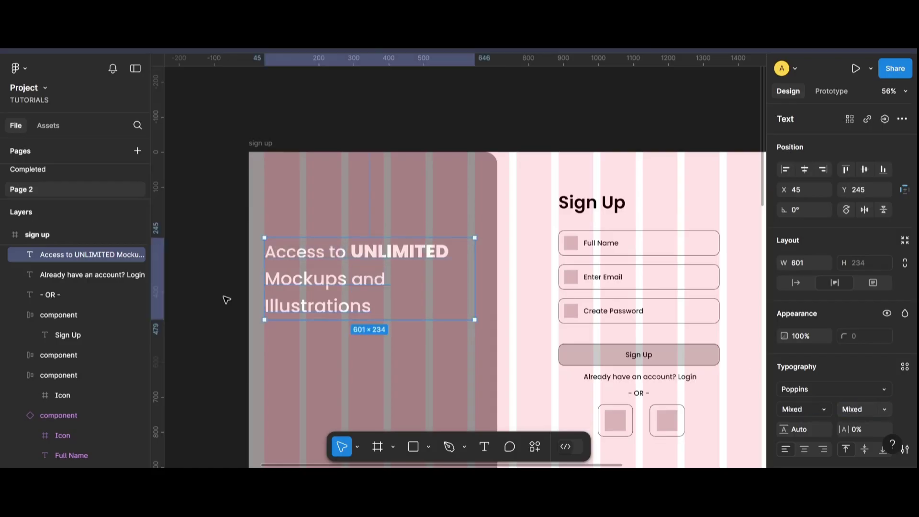
{"action": "left_click", "coordinate": [227, 300]}
Move the heading slightly higher on the panel and hide the frame's layout grid
{"action": "left_click", "coordinate": [407, 285]}
{"action": "mouse_move", "coordinate": [475, 285]}
{"action": "left_mouse_down"}
{"action": "mouse_move", "coordinate": [506, 285]}
{"action": "mouse_move", "coordinate": [476, 286]}
{"action": "left_mouse_up"}
{"action": "key", "text": "Escape"}
{"action": "double_click", "coordinate": [431, 304]}
{"action": "key", "text": "Escape"}
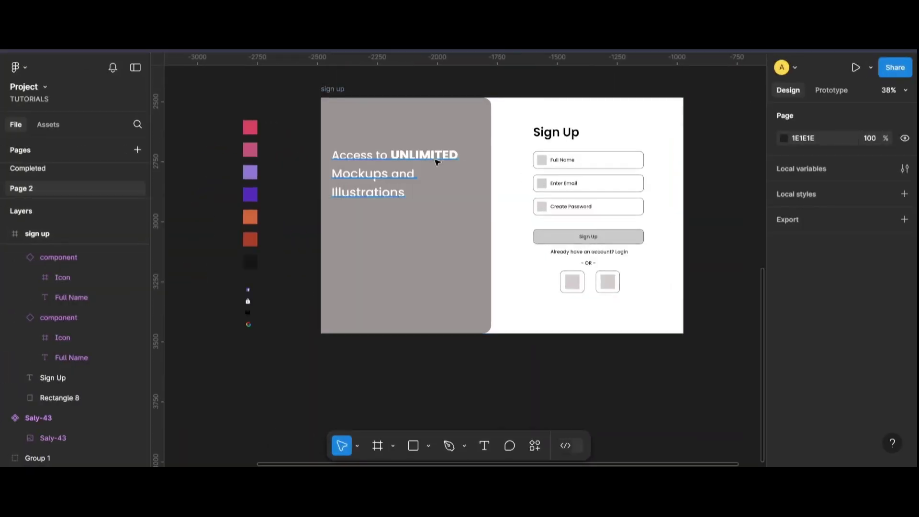
Fill the left panel with the muted pink BF677C sampled from the second colour swatch beside the frame
{"action": "scroll", "coordinate": [479, 215], "scroll_direction": "up", "scroll_amount": 1}
{"action": "scroll", "coordinate": [337, 143], "scroll_direction": "up", "scroll_amount": 1}
{"action": "left_click", "coordinate": [337, 143]}
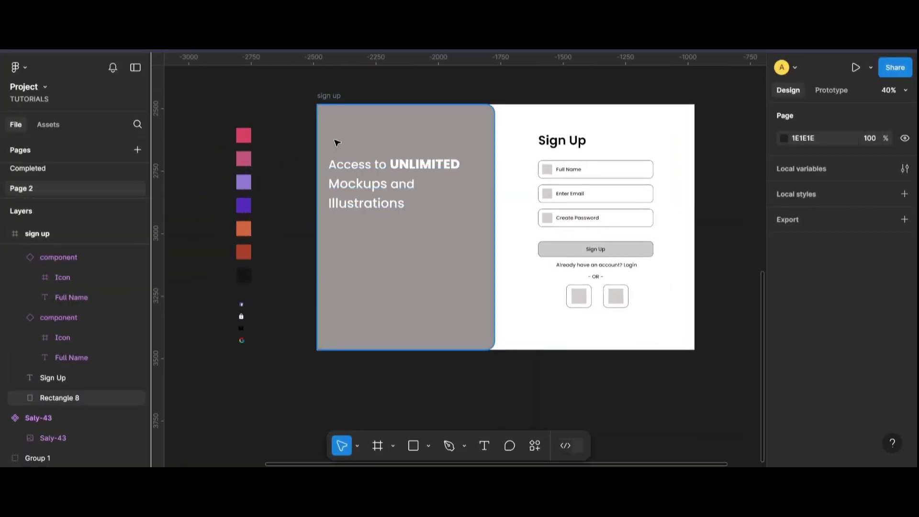
{"action": "left_click", "coordinate": [379, 126]}
{"action": "left_click", "coordinate": [784, 368]}
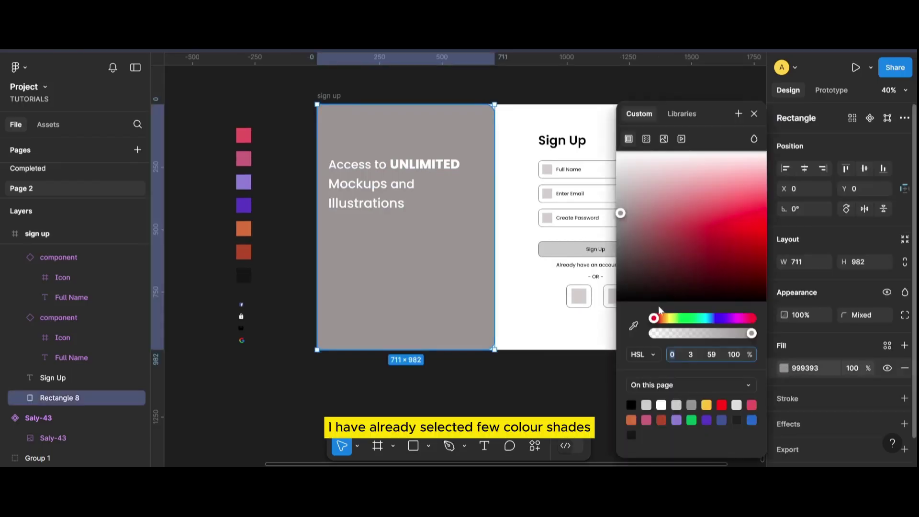
{"action": "left_click", "coordinate": [634, 326]}
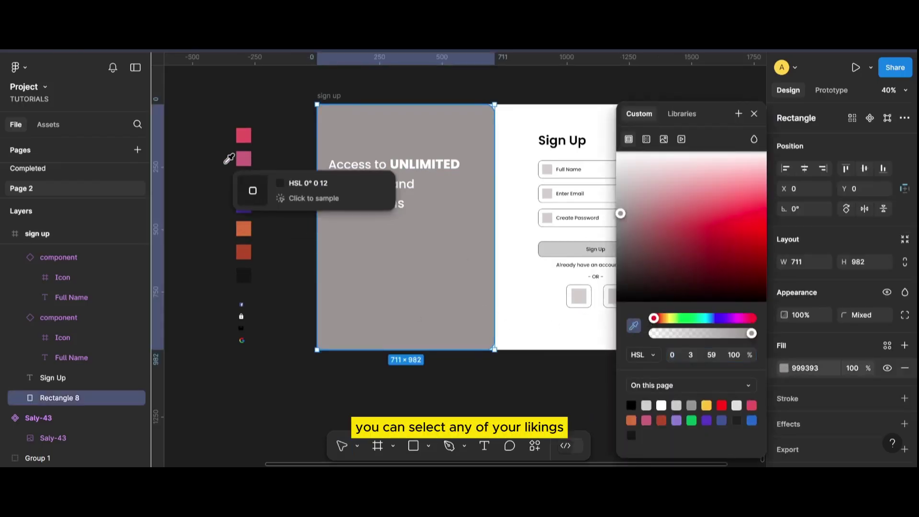
{"action": "left_click", "coordinate": [244, 160]}
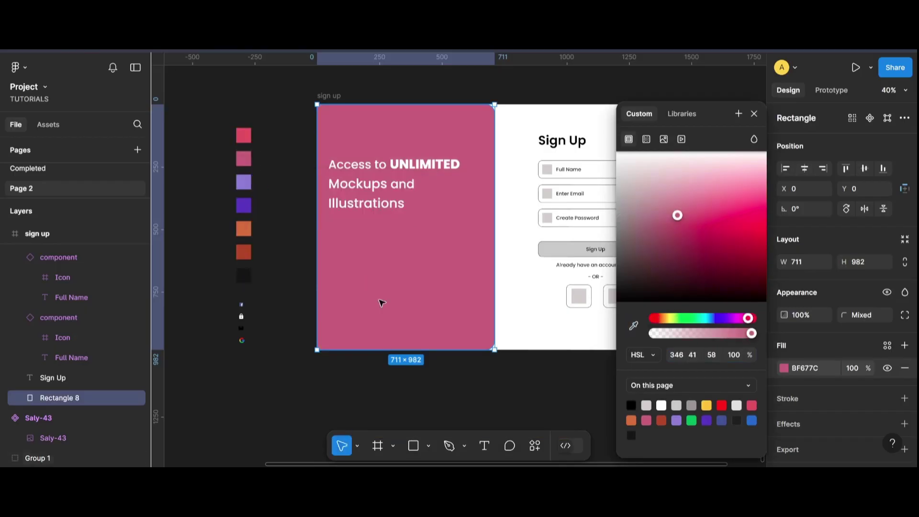
{"action": "left_click", "coordinate": [528, 414]}
Bring the black person icon into the sign-up frame beside the fields and scale it proportionally to 20 × 20
{"action": "left_click", "coordinate": [275, 317]}
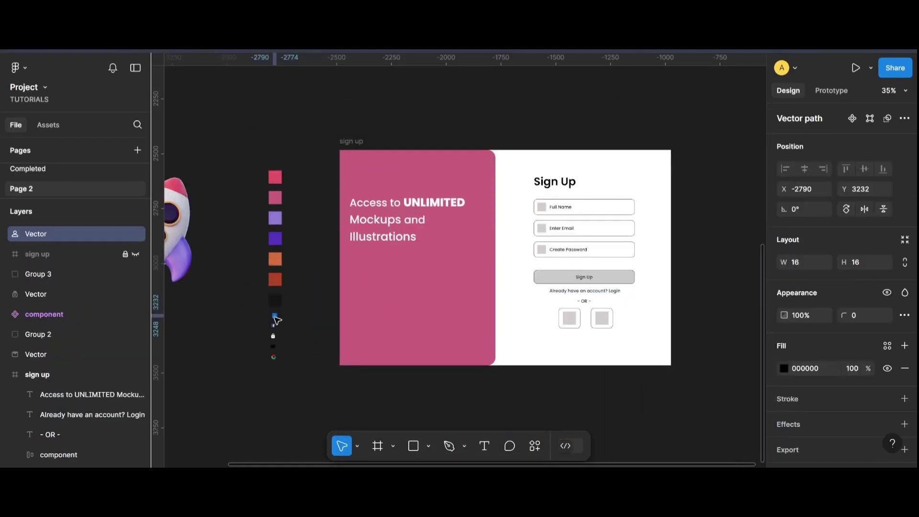
{"action": "left_click_drag", "start_coordinate": [275, 316], "coordinate": [509, 245], "text": "alt"}
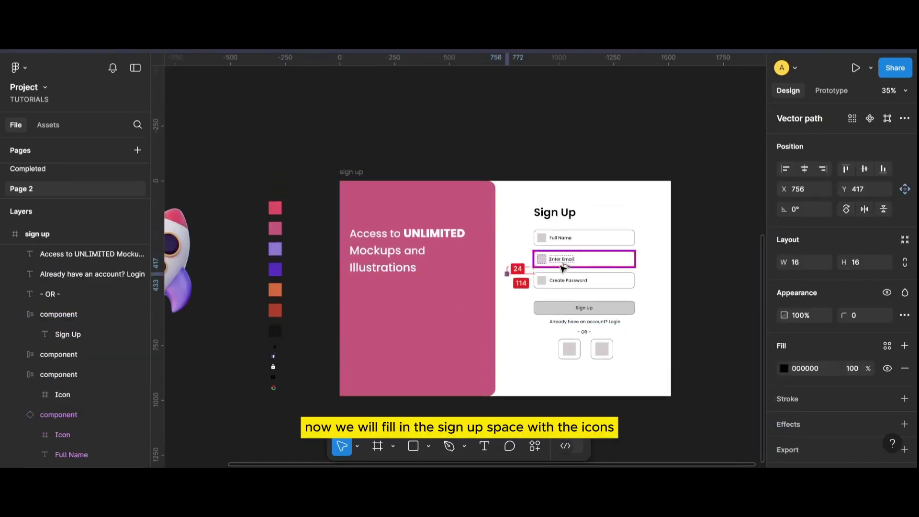
{"action": "scroll", "coordinate": [618, 287], "scroll_direction": "up", "scroll_amount": 1}
{"action": "scroll", "coordinate": [541, 261], "scroll_direction": "up", "scroll_amount": 5}
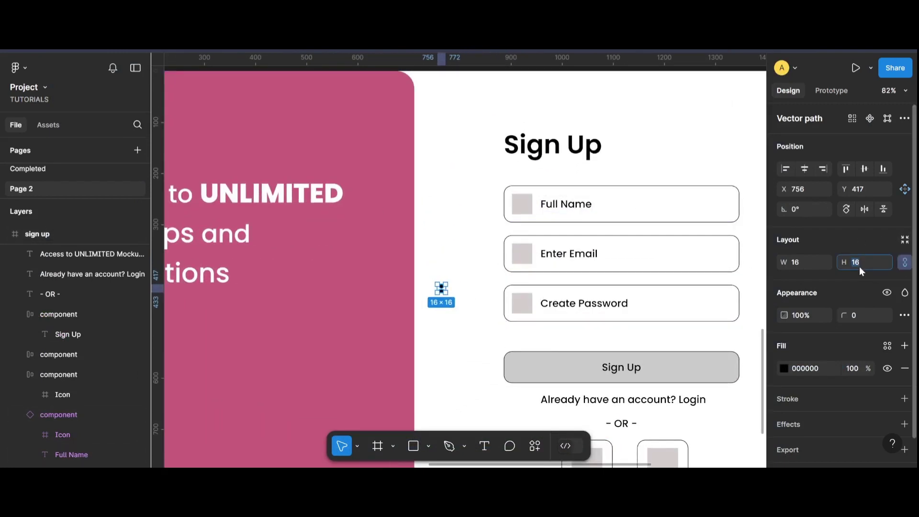
{"action": "type", "text": "0"}
{"action": "key", "text": "Return"}
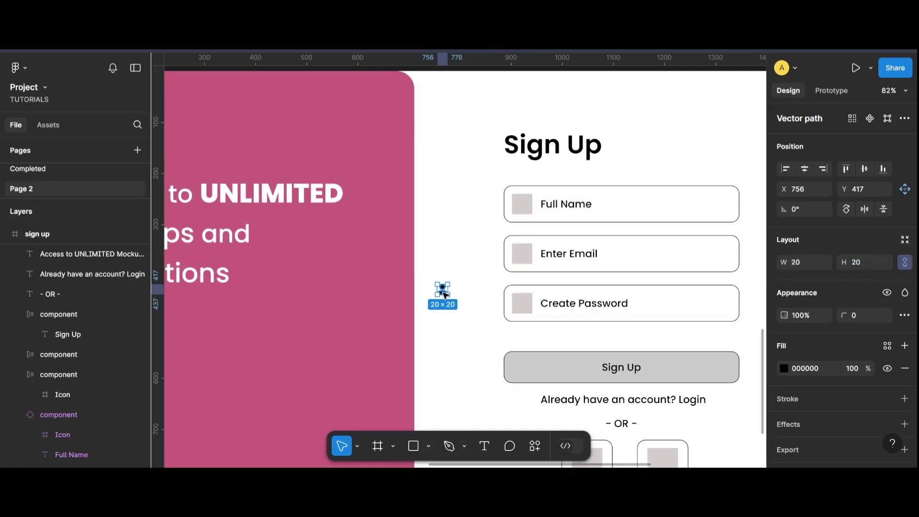
Place the person icon over the Full Name field's grey placeholder and remove the placeholder's fill
{"action": "left_click_drag", "start_coordinate": [441, 289], "coordinate": [522, 210]}
{"action": "left_click", "coordinate": [531, 223]}
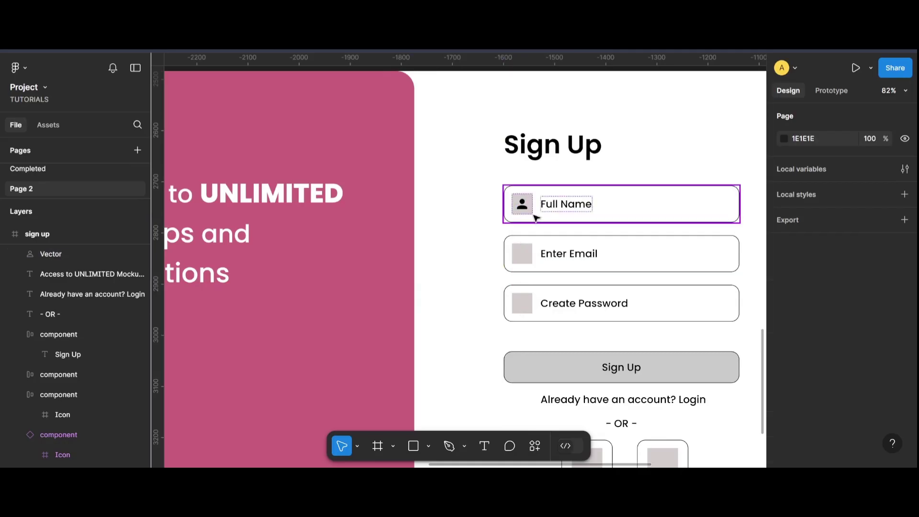
{"action": "double_click", "coordinate": [531, 213]}
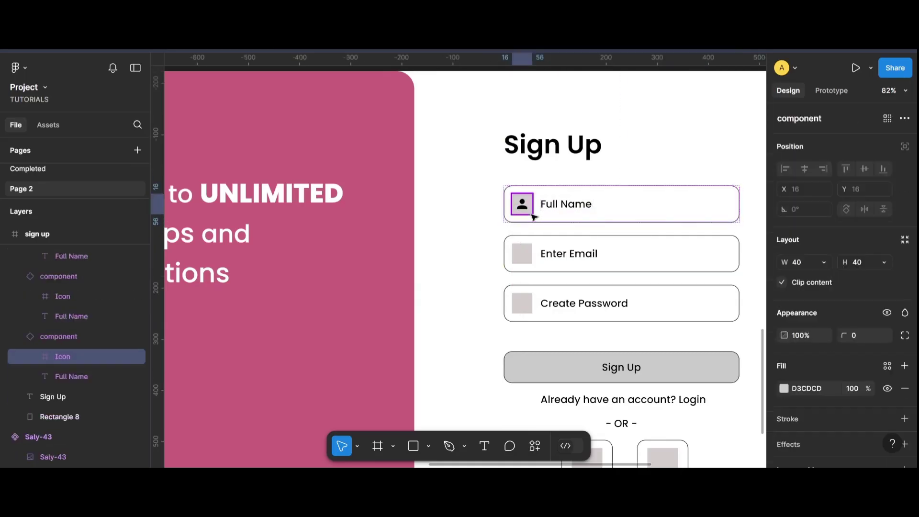
{"action": "left_click", "coordinate": [905, 389]}
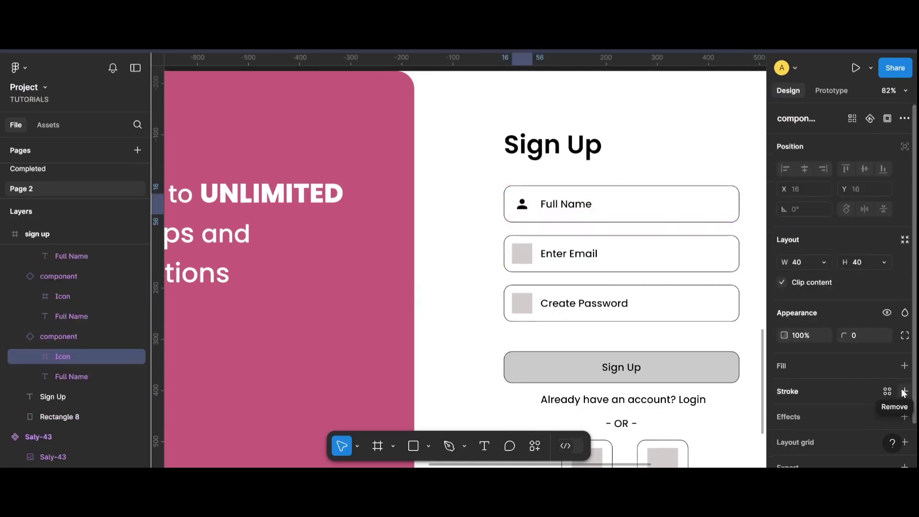
{"action": "left_click", "coordinate": [640, 222]}
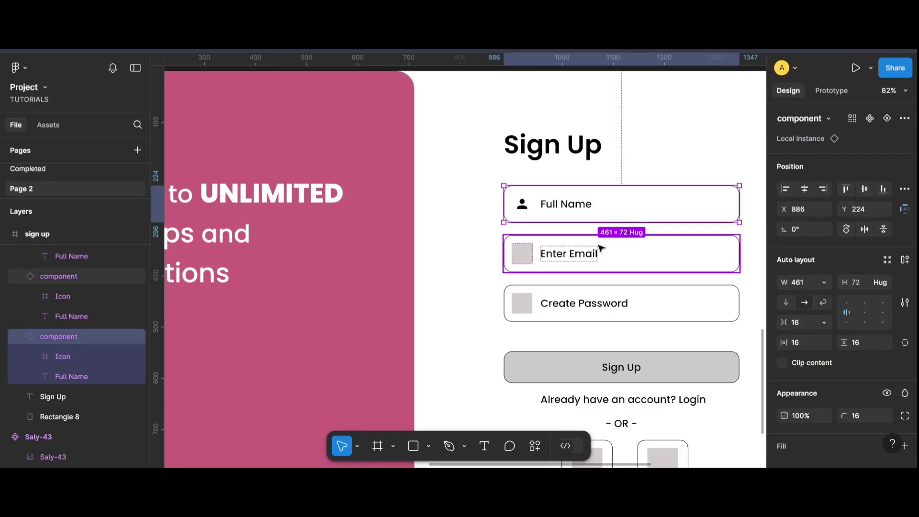
{"action": "left_click", "coordinate": [496, 257]}
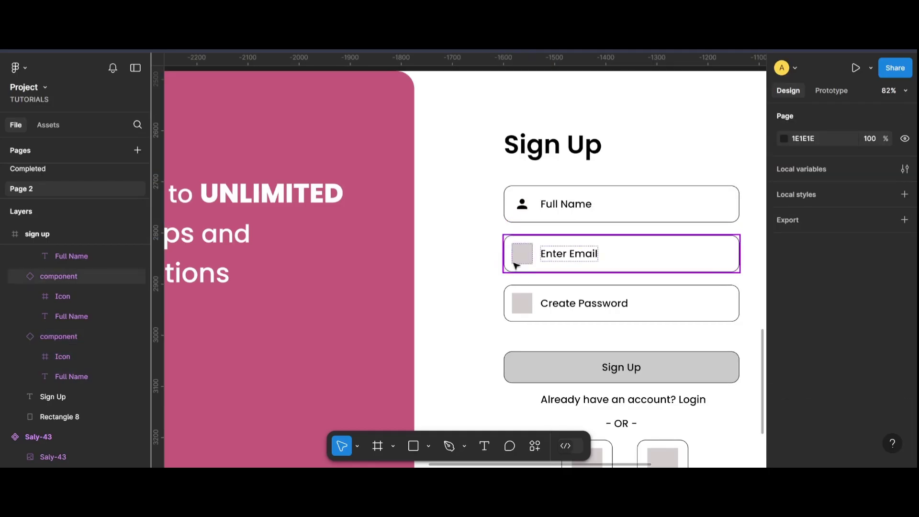
Bring the envelope and lock icons from beside the frame into the sign-up frame, near the input fields
{"action": "scroll", "coordinate": [450, 252], "scroll_direction": "down", "scroll_amount": 5}
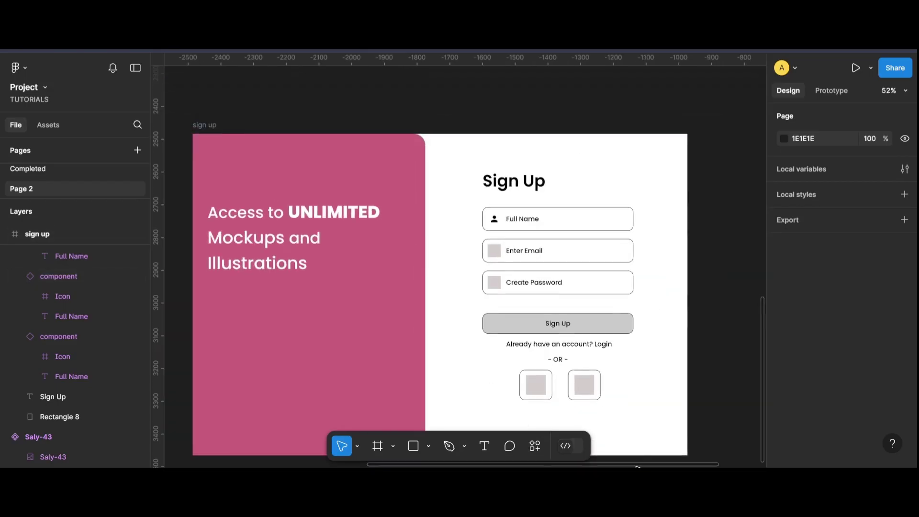
{"action": "scroll", "coordinate": [637, 466], "scroll_direction": "left", "scroll_amount": 4}
{"action": "left_click_drag", "start_coordinate": [178, 434], "coordinate": [545, 277]}
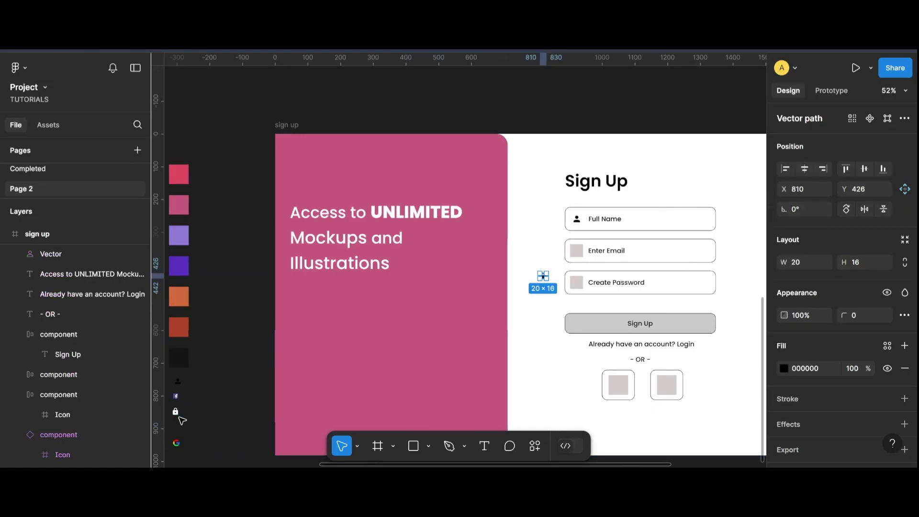
{"action": "left_click_drag", "start_coordinate": [175, 412], "coordinate": [489, 274]}
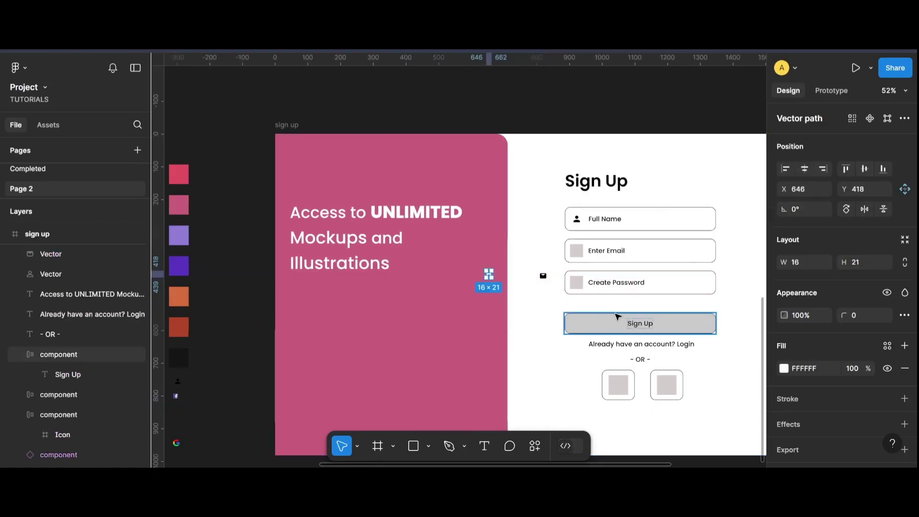
Change the lock icon's fill to black (000000) and lock its proportions
{"action": "scroll", "coordinate": [627, 317], "scroll_direction": "up", "scroll_amount": 1}
{"action": "scroll", "coordinate": [624, 298], "scroll_direction": "up", "scroll_amount": 3}
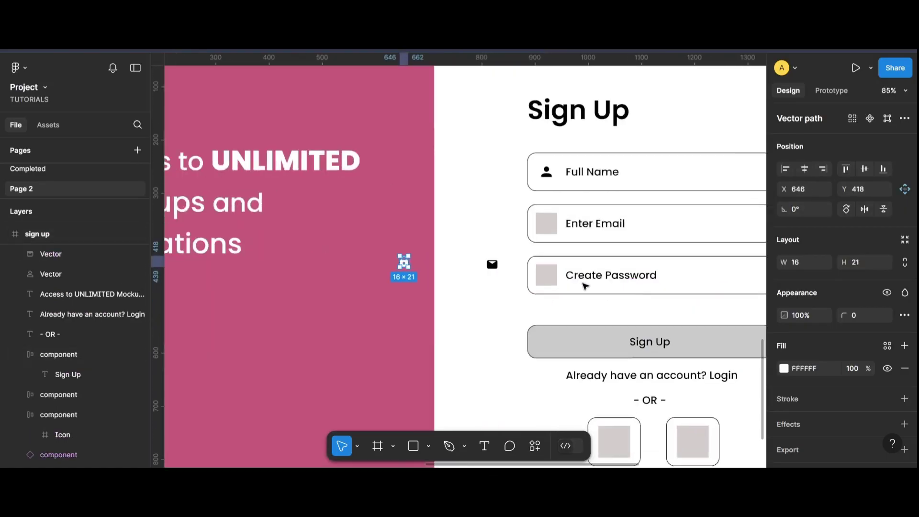
{"action": "left_click", "coordinate": [785, 369]}
{"action": "left_click", "coordinate": [632, 406]}
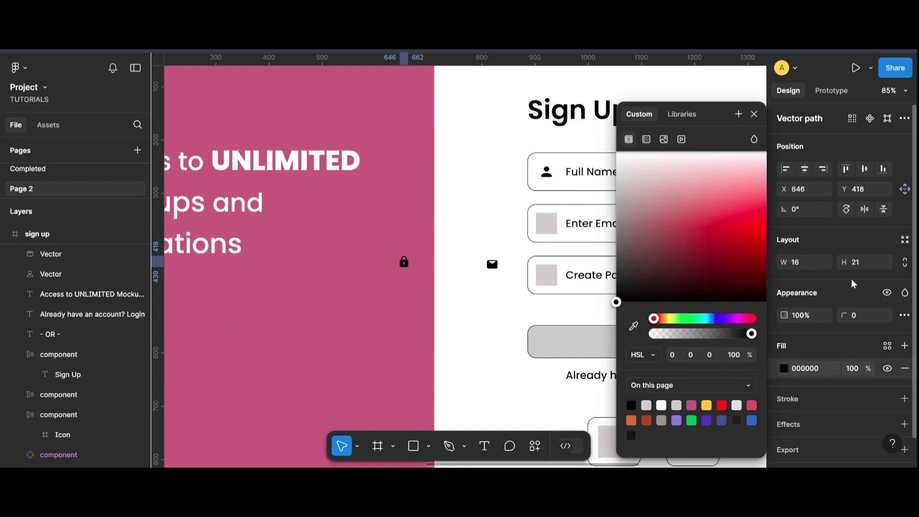
{"action": "left_click", "coordinate": [906, 265]}
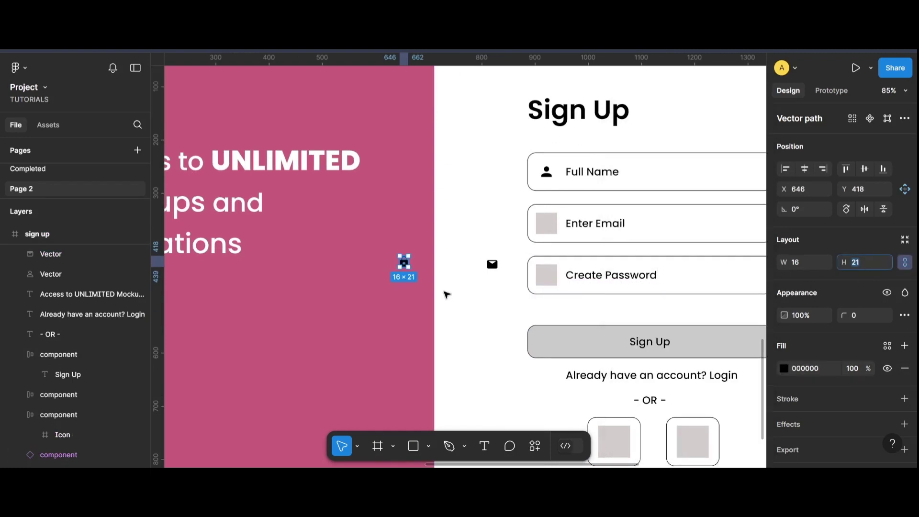
Try placing the lock icon on the Create Password placeholder and centring it with horizontal alignment
{"action": "left_click_drag", "start_coordinate": [406, 267], "coordinate": [545, 279]}
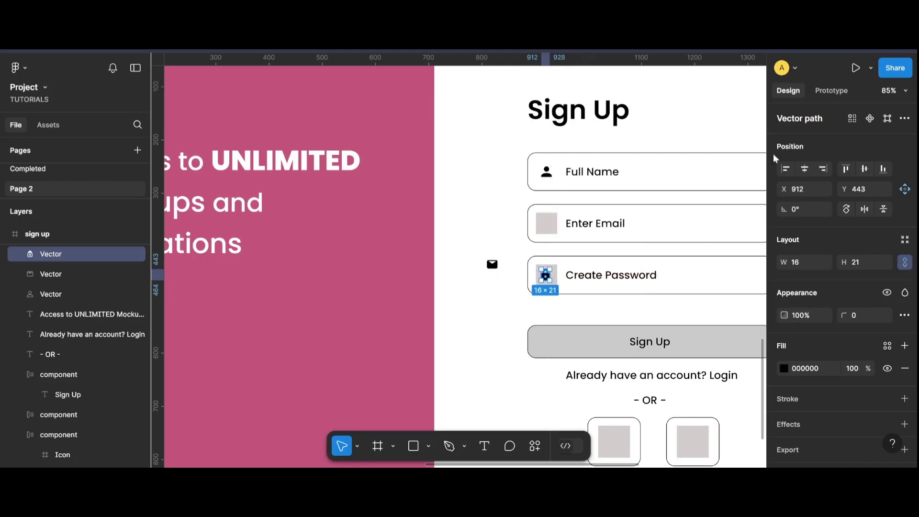
{"action": "left_click", "coordinate": [804, 170]}
{"action": "left_click", "coordinate": [501, 300]}
Move the lock icon out of the Create Password field and set its height to 20 with proportions locked
{"action": "left_click", "coordinate": [459, 276]}
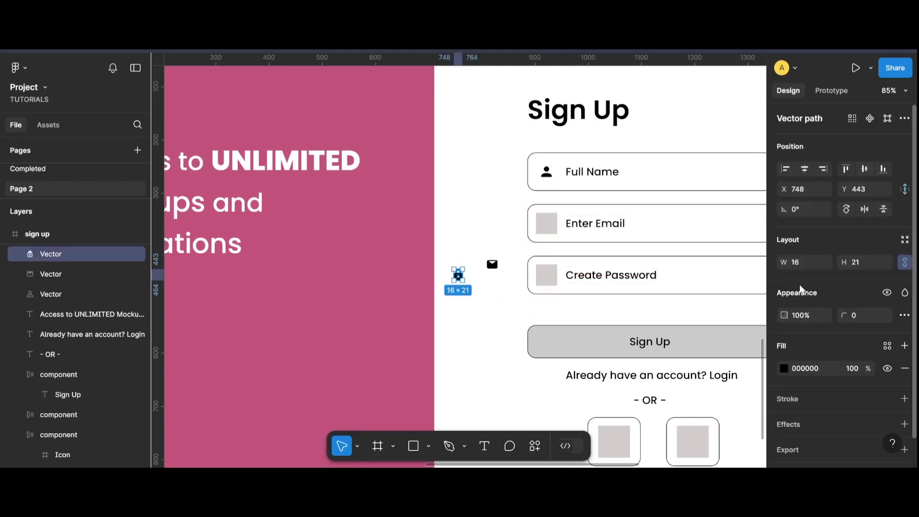
{"action": "left_click", "coordinate": [872, 264]}
{"action": "type", "text": "20"}
{"action": "key", "text": "Return"}
Centre the lock icon over the Create Password field's grey placeholder and remove the placeholder's D3CDCD fill
{"action": "left_click", "coordinate": [466, 300]}
{"action": "left_click_drag", "start_coordinate": [459, 275], "coordinate": [551, 279]}
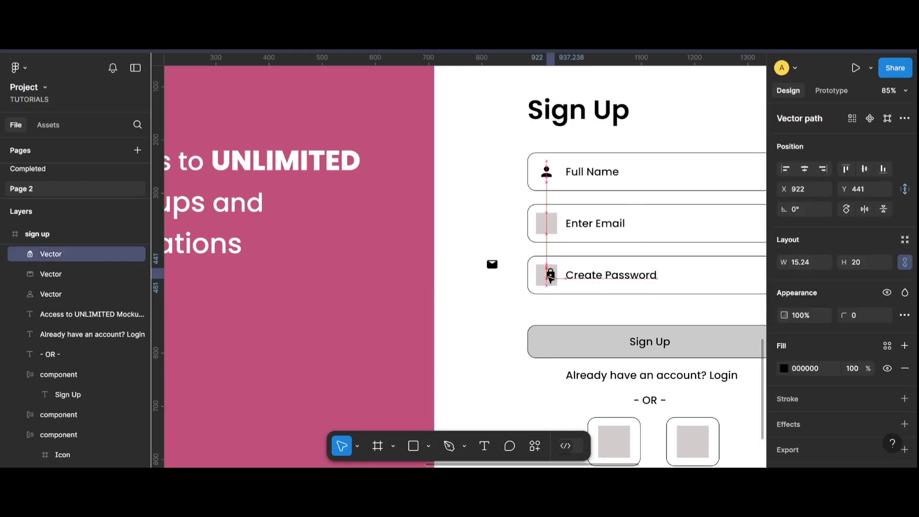
{"action": "left_click", "coordinate": [503, 325]}
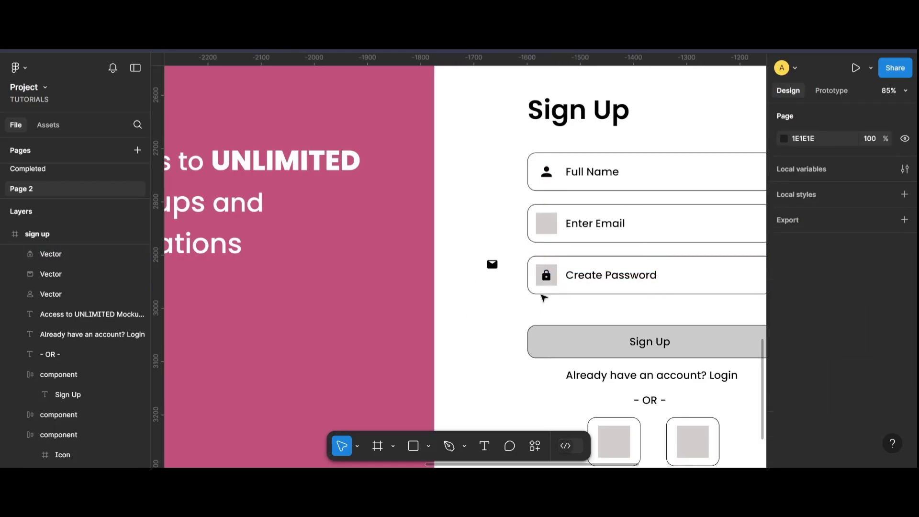
{"action": "left_click", "coordinate": [559, 284]}
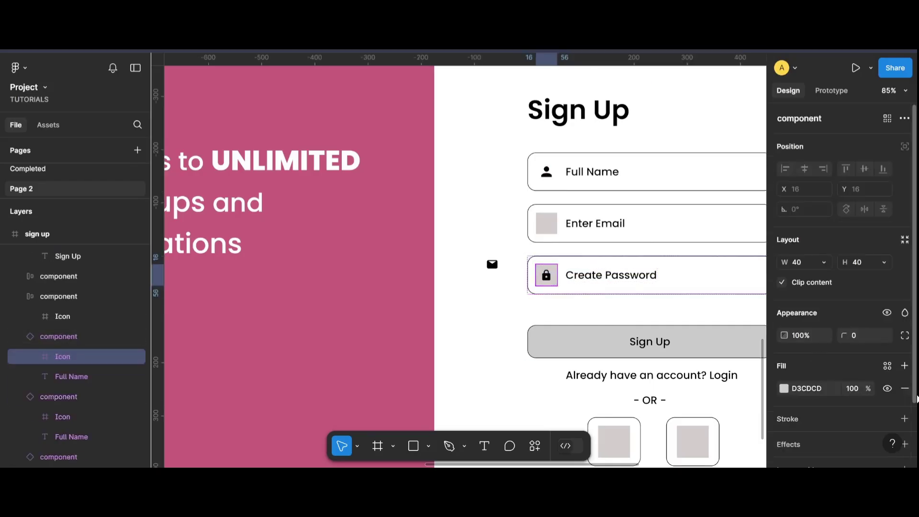
Place the envelope icon over the Enter Email field's grey placeholder and remove the placeholder's fill
{"action": "left_click", "coordinate": [494, 264]}
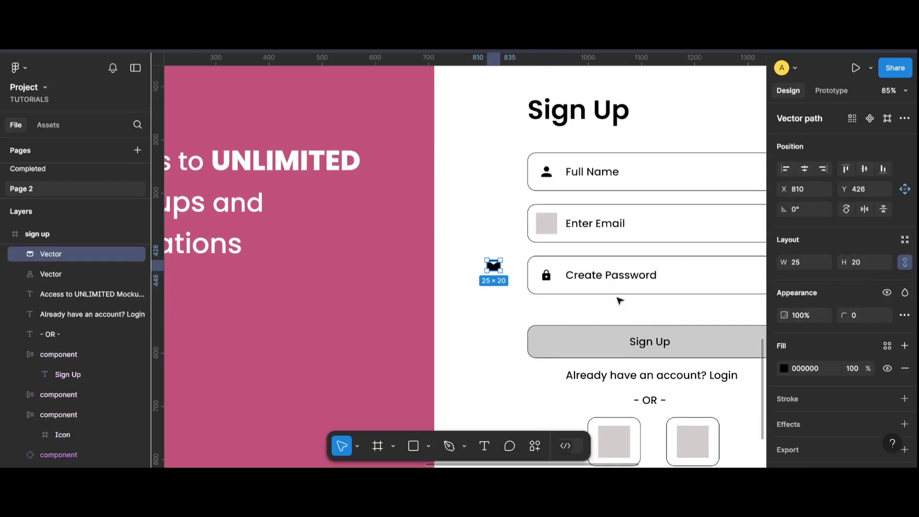
{"action": "left_click", "coordinate": [516, 306]}
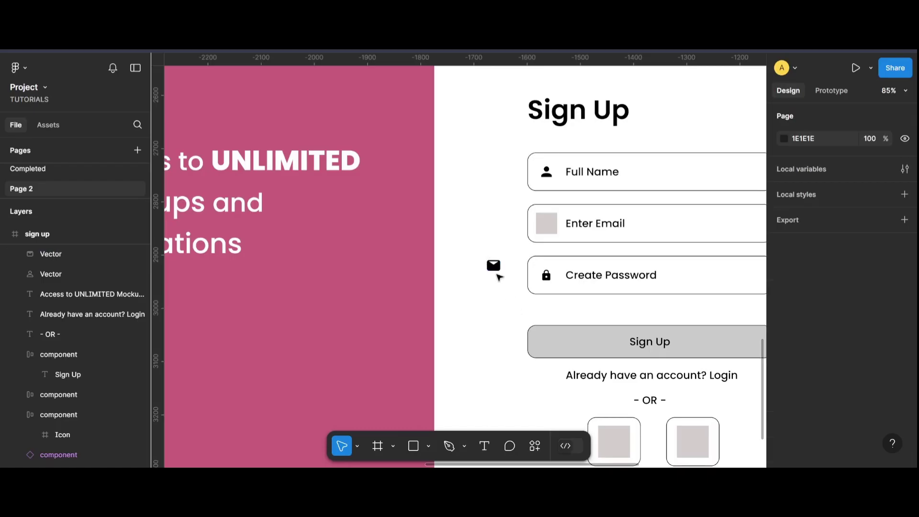
{"action": "left_click_drag", "start_coordinate": [498, 274], "coordinate": [550, 233]}
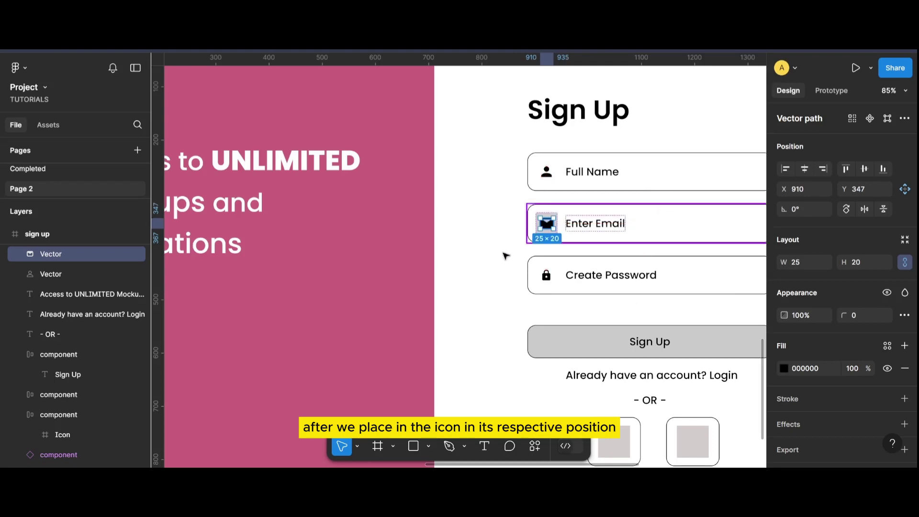
{"action": "left_click", "coordinate": [505, 257]}
{"action": "double_click", "coordinate": [552, 234]}
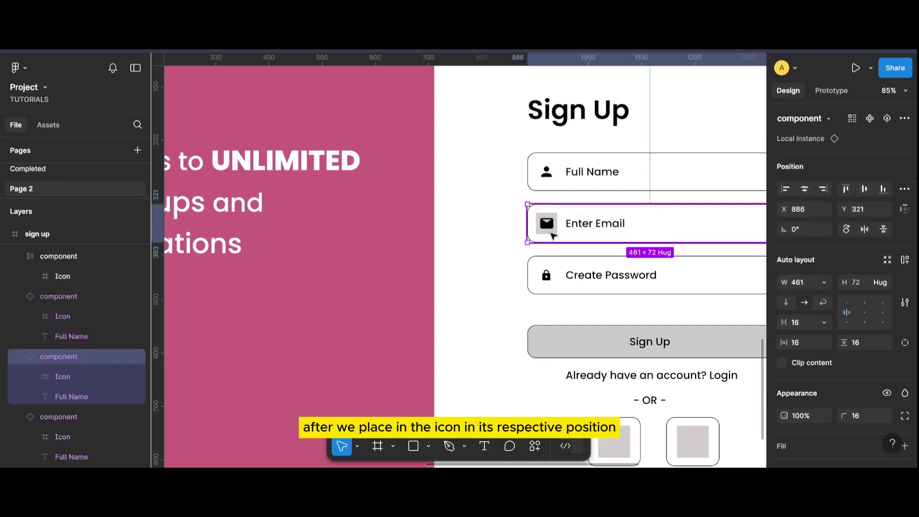
{"action": "left_click", "coordinate": [904, 389]}
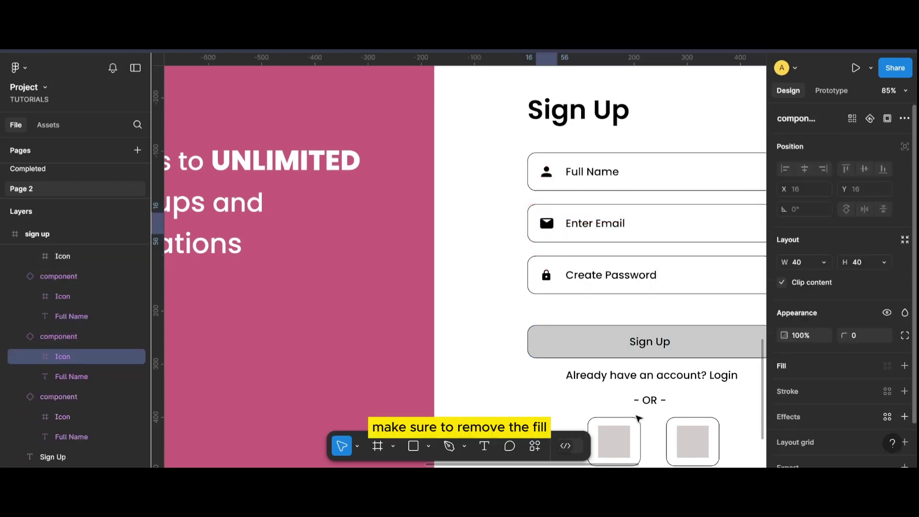
{"action": "left_click", "coordinate": [519, 372]}
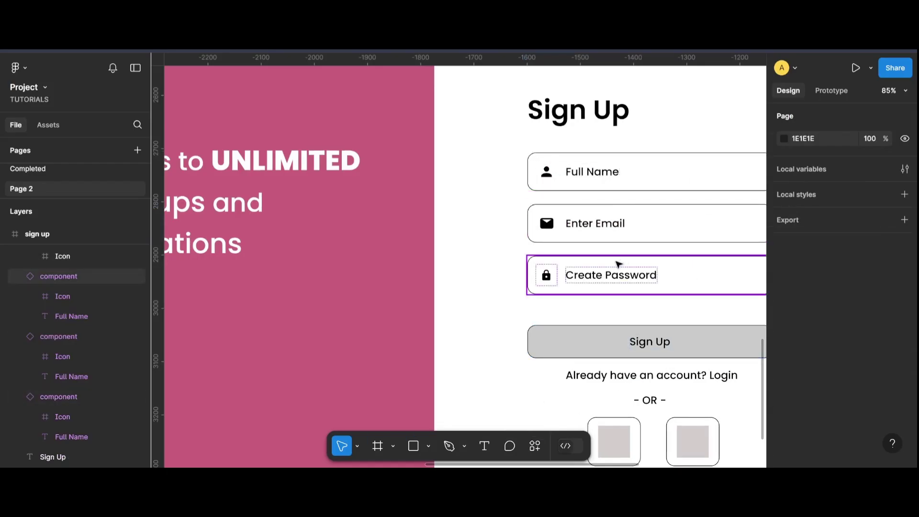
Set the envelope icon's width to 20 with proportions locked and re-centre it in the Enter Email field's icon slot
{"action": "left_click", "coordinate": [547, 225], "text": "ctrl"}
{"action": "double_click", "coordinate": [546, 225]}
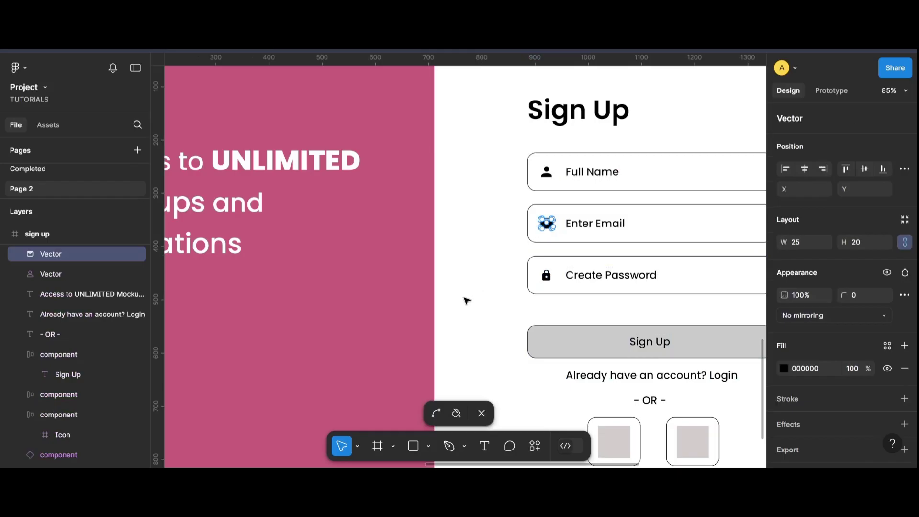
{"action": "key", "text": "Escape"}
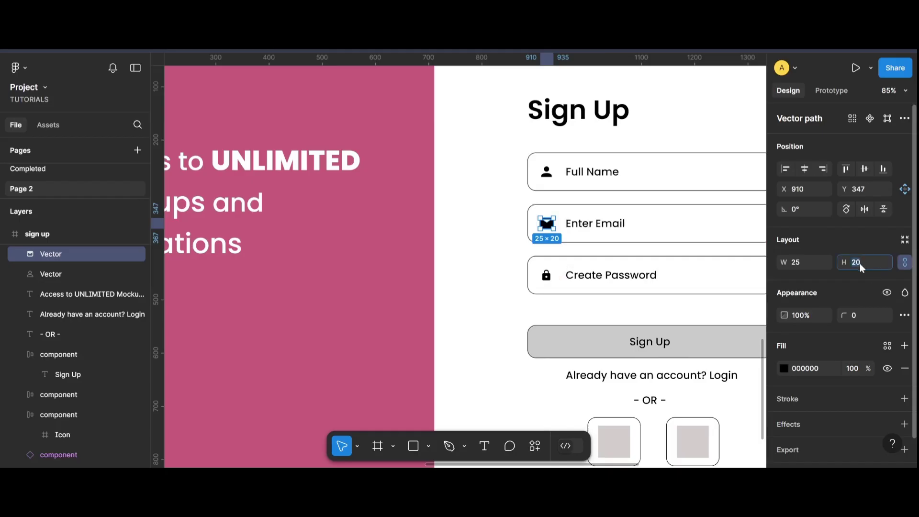
{"action": "left_click", "coordinate": [801, 262]}
{"action": "type", "text": "20"}
{"action": "key", "text": "Return"}
{"action": "left_click", "coordinate": [501, 313]}
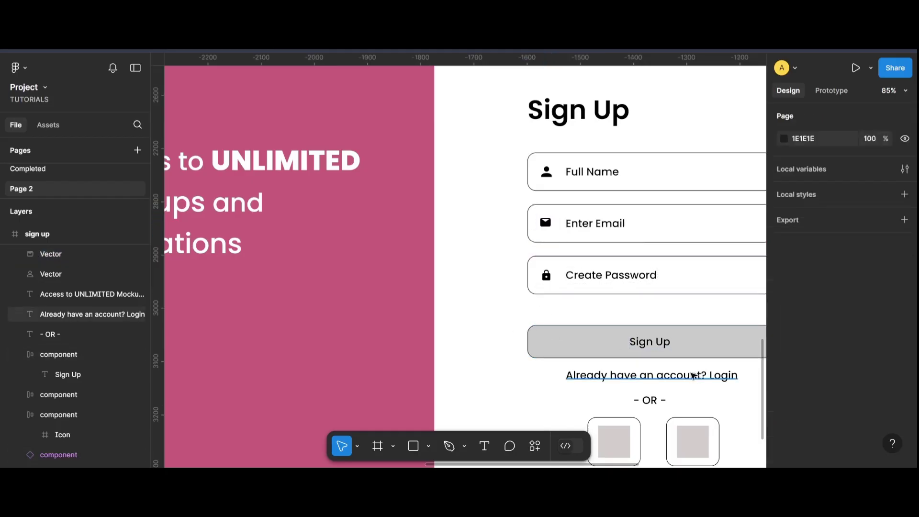
{"action": "left_click", "coordinate": [545, 224]}
{"action": "mouse_move", "coordinate": [547, 225]}
{"action": "left_mouse_down"}
{"action": "mouse_move", "coordinate": [547, 235]}
{"action": "mouse_move", "coordinate": [549, 225]}
{"action": "left_mouse_up"}
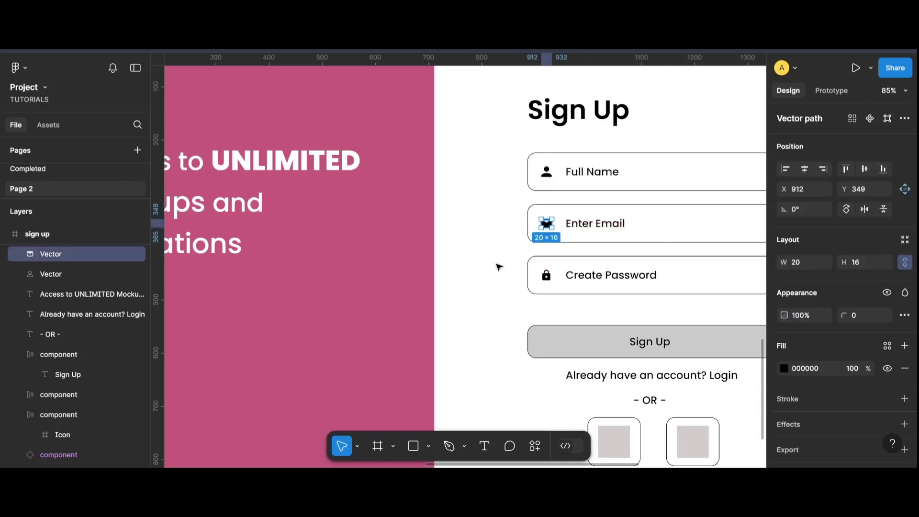
{"action": "left_click", "coordinate": [494, 292]}
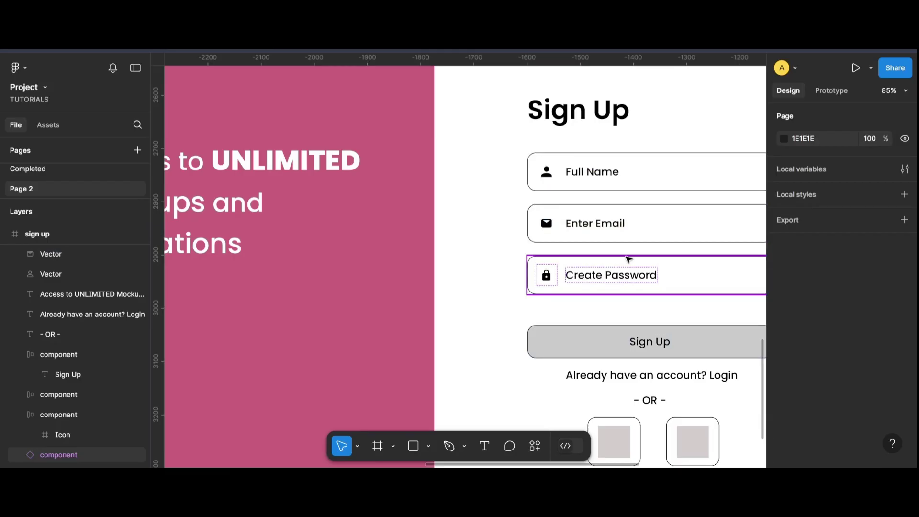
Change the Full Name field's black stroke to a linear gradient
{"action": "scroll", "coordinate": [629, 258], "scroll_direction": "down", "scroll_amount": 2}
{"action": "scroll", "coordinate": [698, 222], "scroll_direction": "down", "scroll_amount": 2}
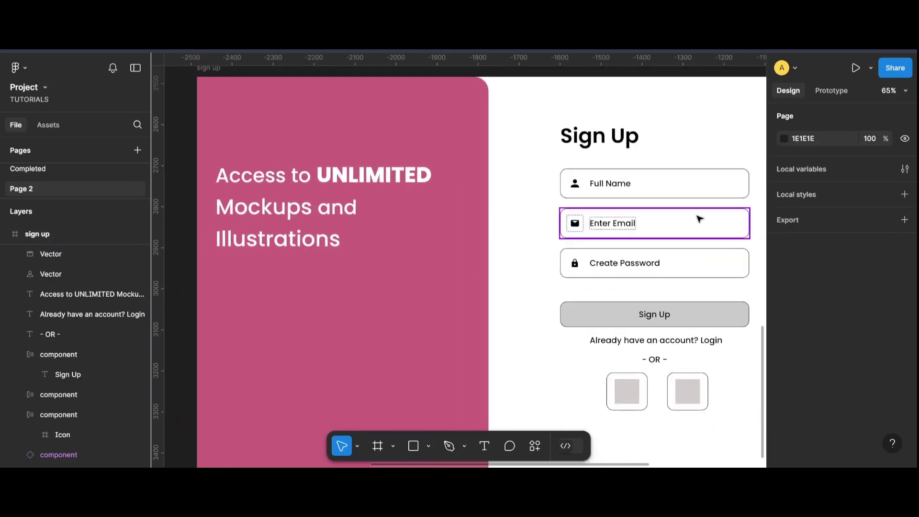
{"action": "scroll", "coordinate": [692, 211], "scroll_direction": "up", "scroll_amount": 2}
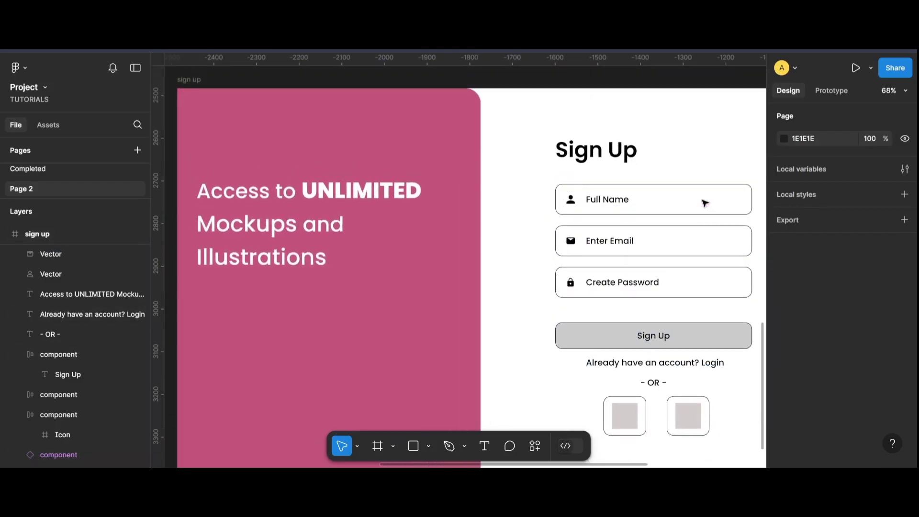
{"action": "left_click", "coordinate": [749, 212]}
{"action": "scroll", "coordinate": [818, 358], "scroll_direction": "down", "scroll_amount": 5}
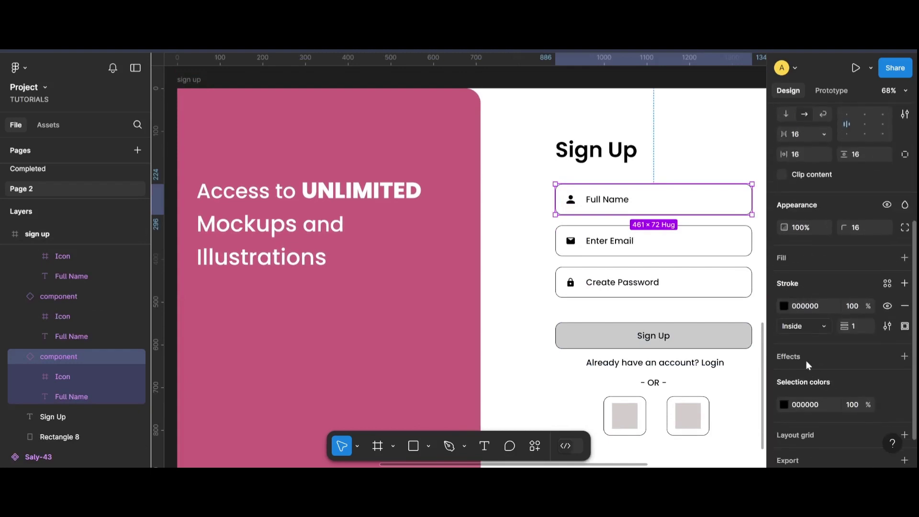
{"action": "left_click", "coordinate": [785, 306]}
{"action": "left_click", "coordinate": [646, 139]}
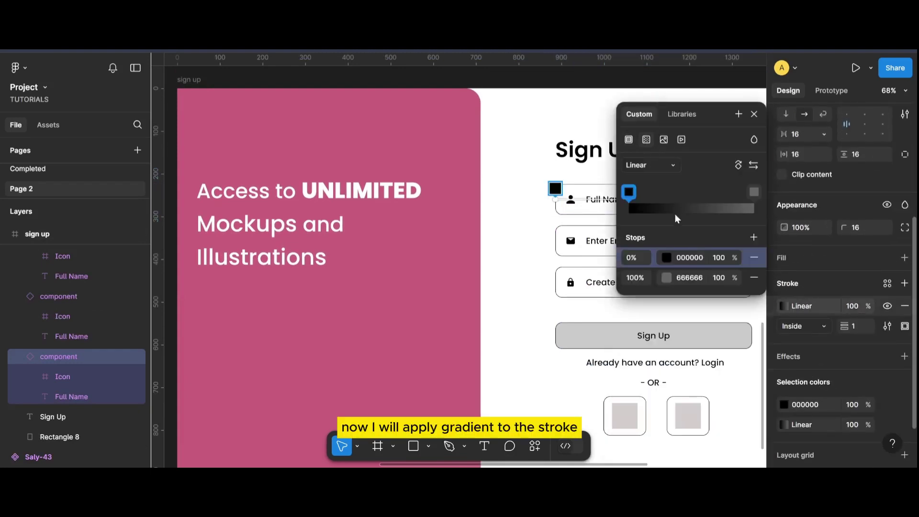
Change the black colour in the Full Name field selection to the purple 4A52C6 sampled from the palette swatches
{"action": "scroll", "coordinate": [535, 236], "scroll_direction": "down", "scroll_amount": 3}
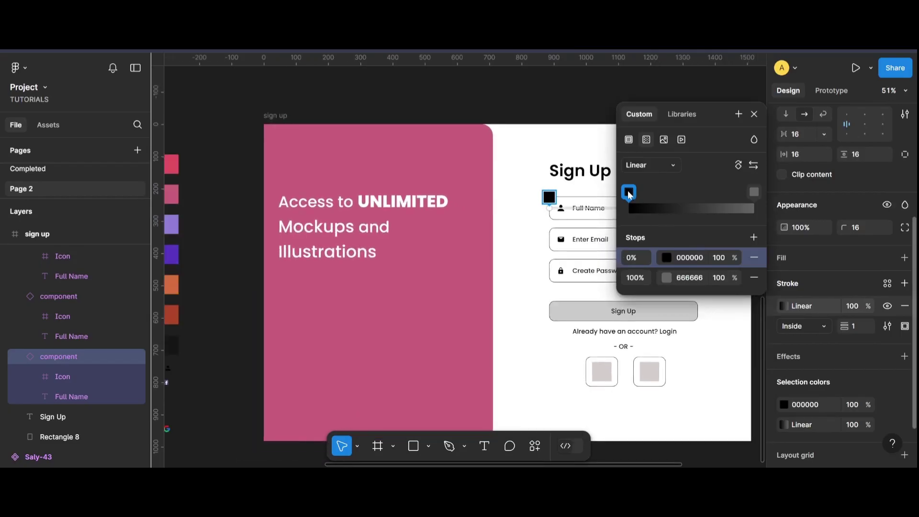
{"action": "left_click", "coordinate": [786, 403]}
{"action": "left_click", "coordinate": [786, 403]}
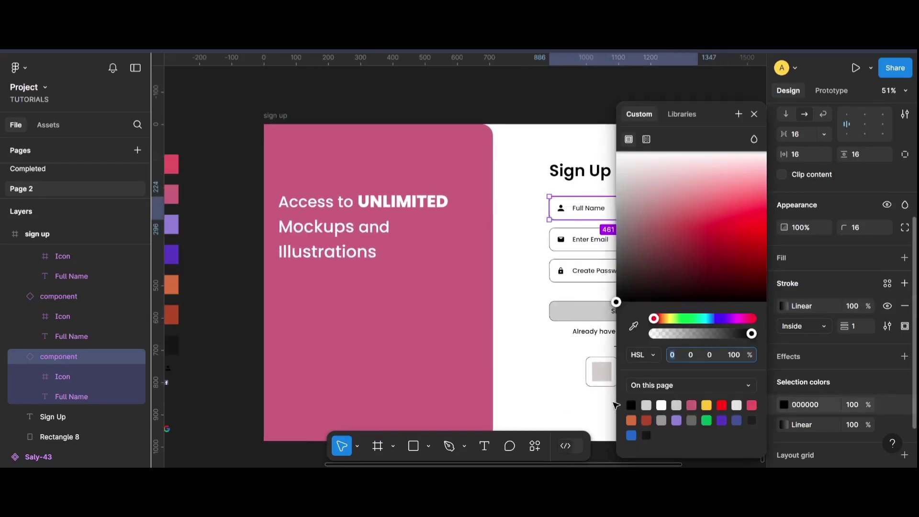
{"action": "left_click", "coordinate": [634, 326]}
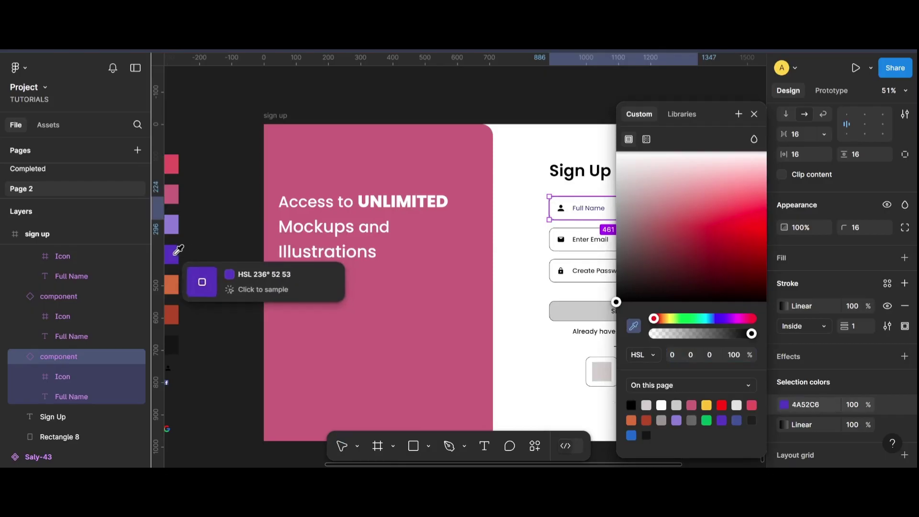
{"action": "left_click", "coordinate": [175, 253]}
{"action": "left_click_drag", "start_coordinate": [704, 121], "coordinate": [621, 108]}
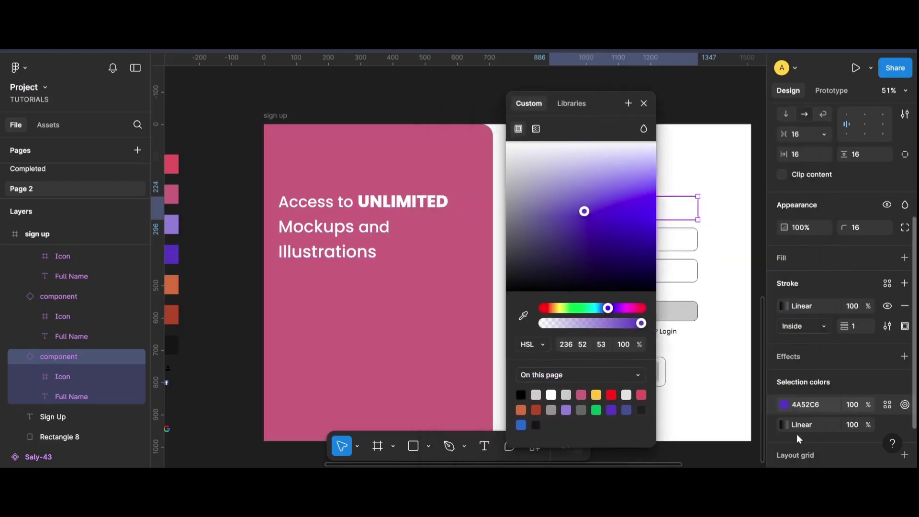
Set the Full Name stroke gradient's 0% stop to purple 4A52C6 and its 100% stop to pink BF677C, sampled from the palette swatches
{"action": "left_click", "coordinate": [791, 427]}
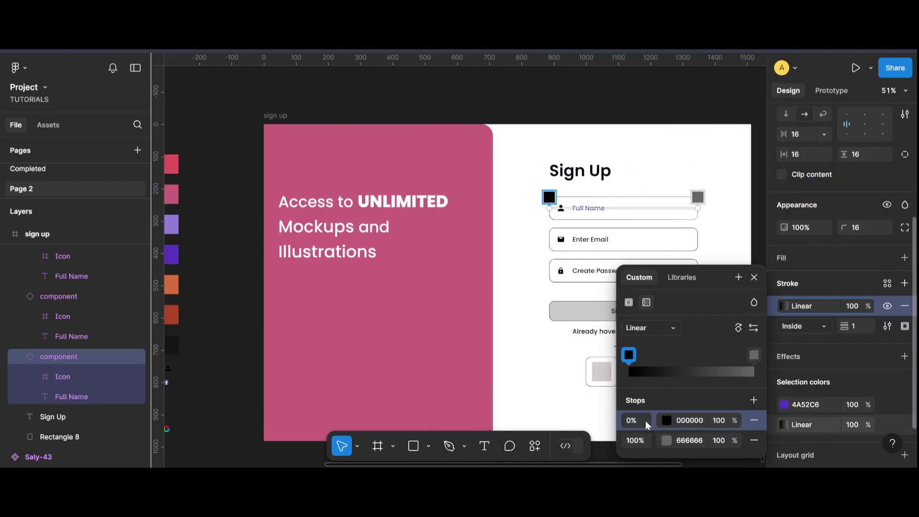
{"action": "left_click", "coordinate": [665, 422]}
{"action": "left_click", "coordinate": [483, 326]}
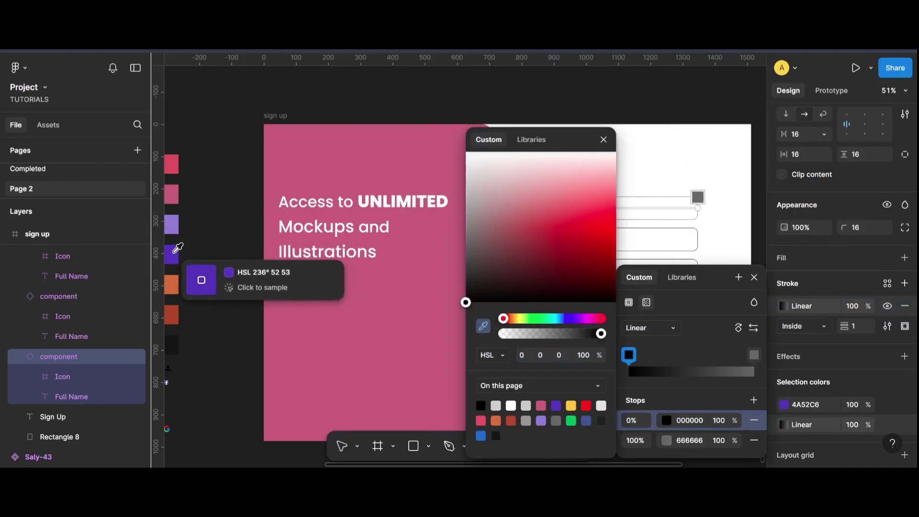
{"action": "left_click", "coordinate": [174, 253]}
{"action": "left_click", "coordinate": [754, 354]}
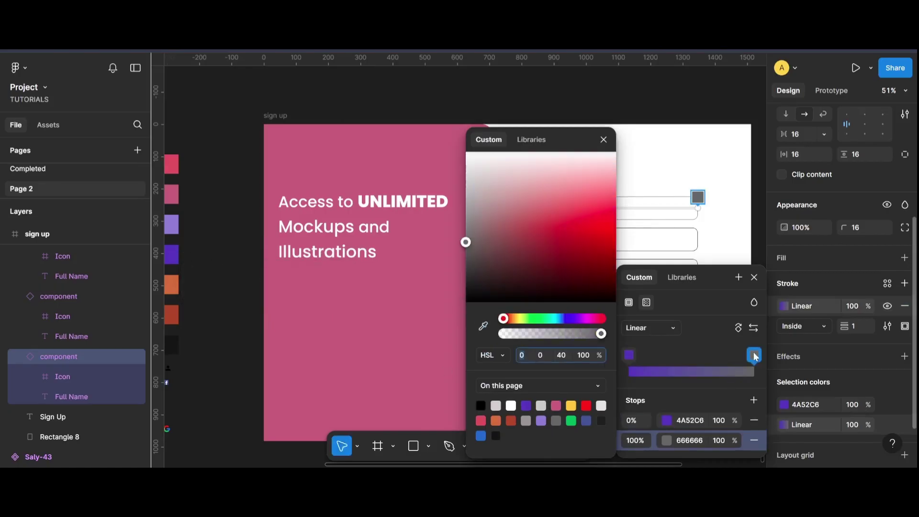
{"action": "left_click", "coordinate": [484, 326]}
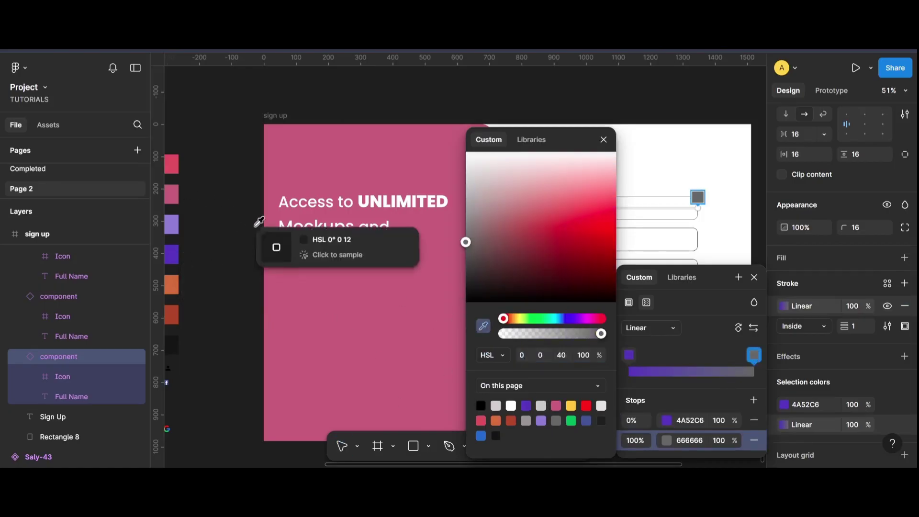
{"action": "left_click", "coordinate": [180, 198]}
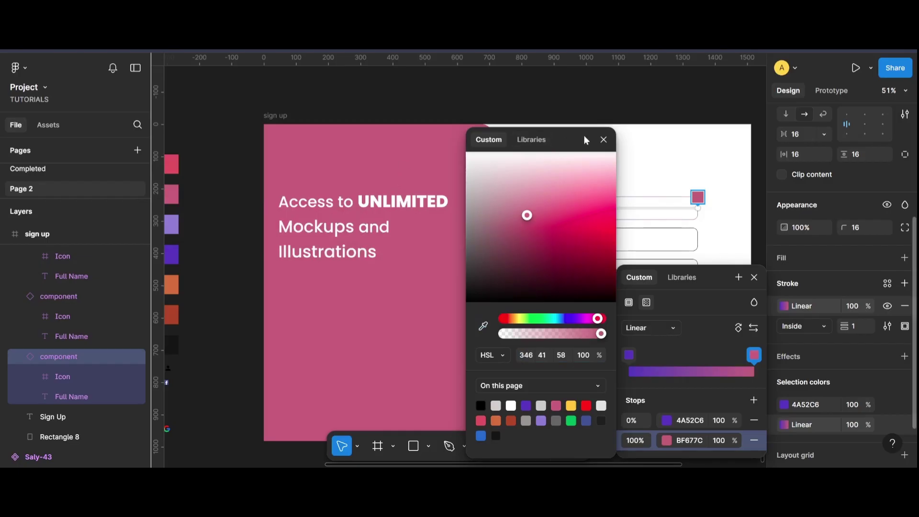
{"action": "left_click", "coordinate": [604, 139]}
{"action": "left_click", "coordinate": [755, 277]}
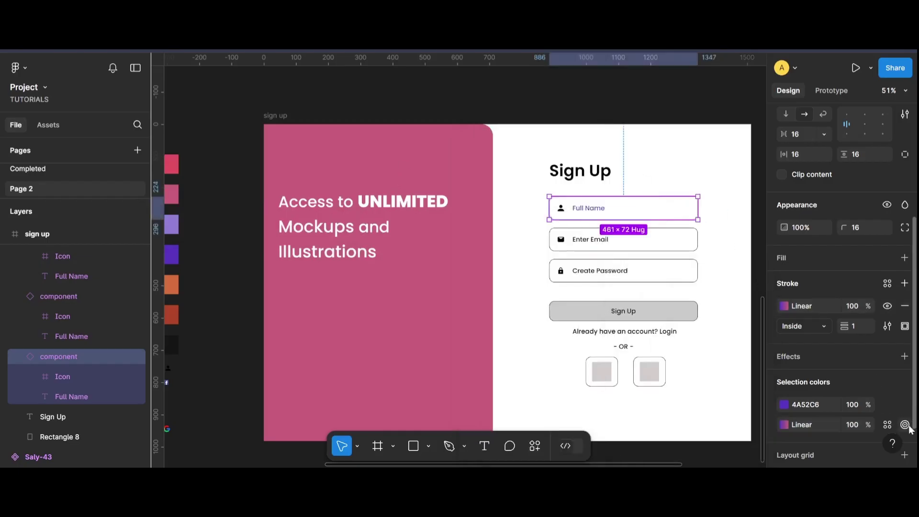
Set the Full Name field's stroke weight to 3
{"action": "scroll", "coordinate": [900, 418], "scroll_direction": "down", "scroll_amount": 2}
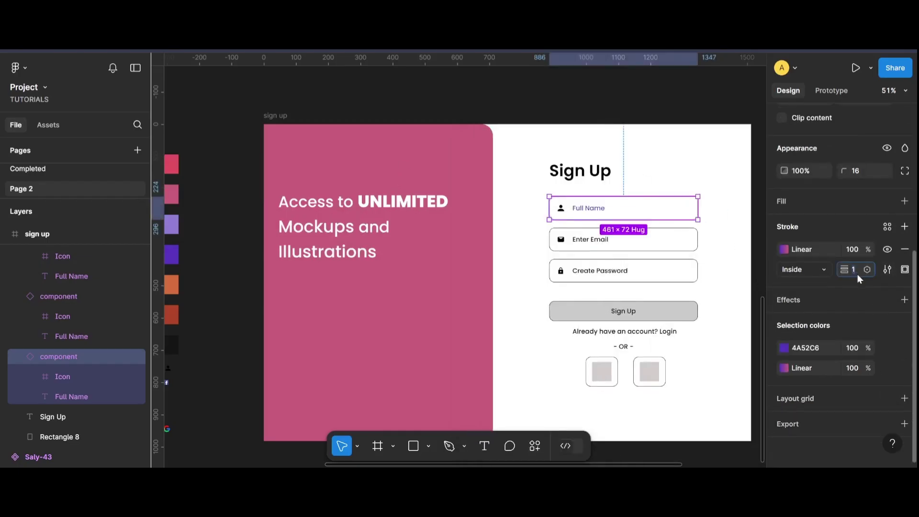
{"action": "left_click", "coordinate": [736, 275]}
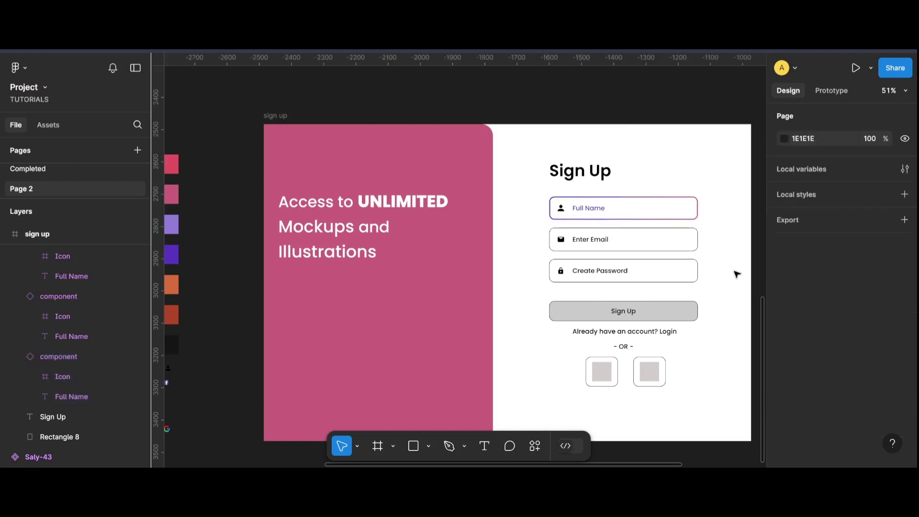
{"action": "left_click", "coordinate": [668, 220]}
{"action": "scroll", "coordinate": [850, 431], "scroll_direction": "down", "scroll_amount": 1}
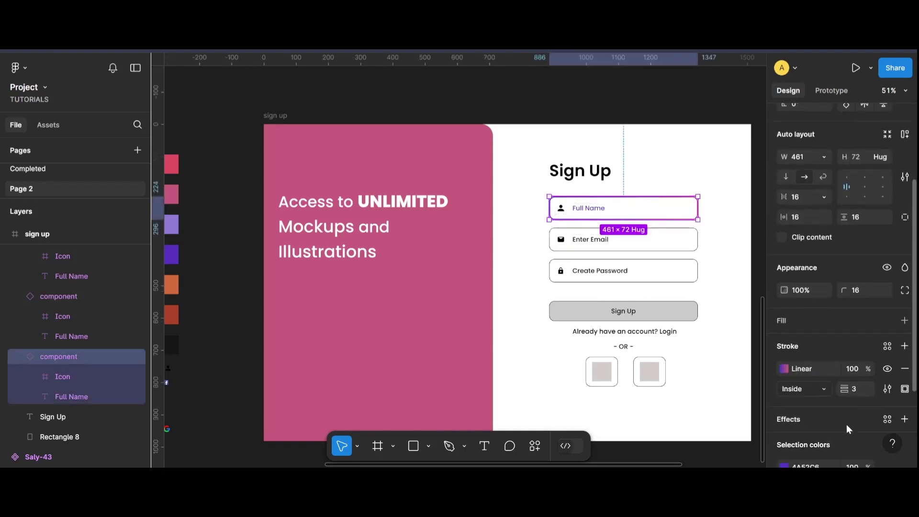
Set the Full Name placeholder text's fill back to black (000000)
{"action": "double_click", "coordinate": [598, 213]}
{"action": "left_click", "coordinate": [785, 395]}
{"action": "left_click", "coordinate": [633, 404]}
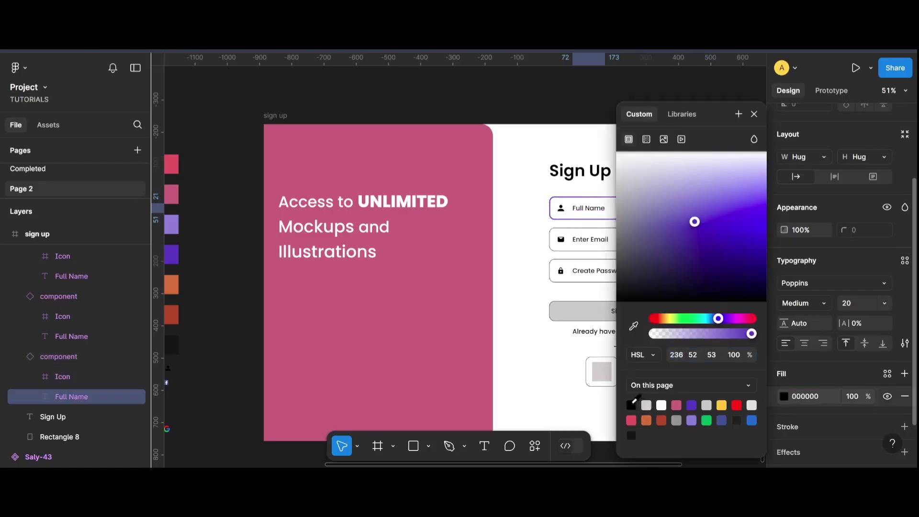
{"action": "left_click", "coordinate": [534, 349]}
Give the Full Name field a pale pink fill
{"action": "left_click", "coordinate": [643, 213]}
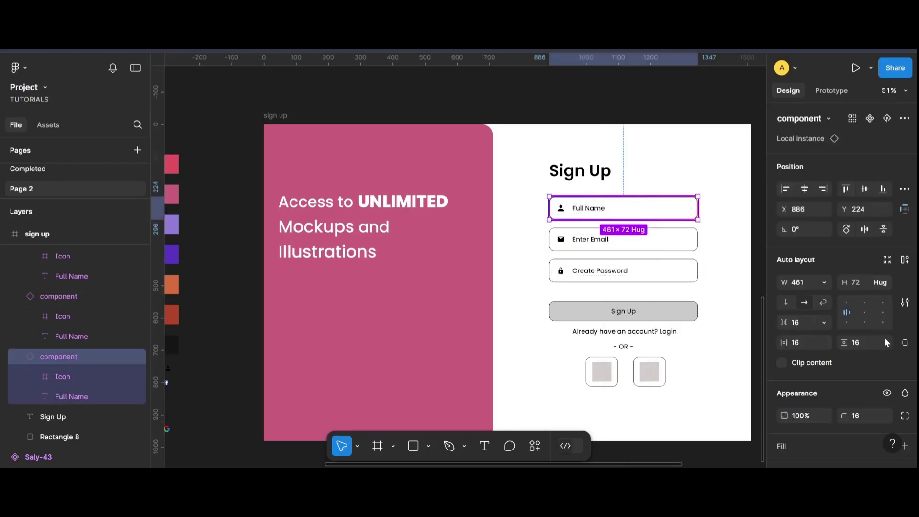
{"action": "scroll", "coordinate": [884, 342], "scroll_direction": "down", "scroll_amount": 4}
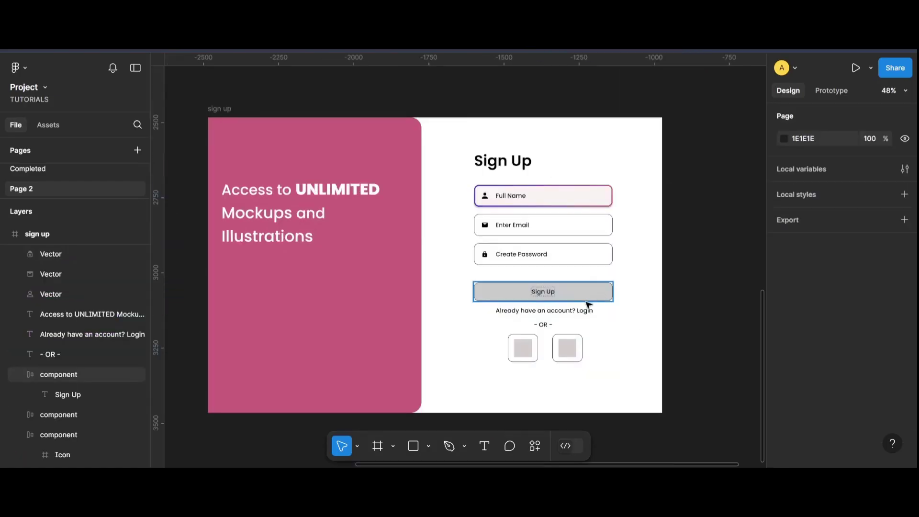
Give the Sign Up button a linear gradient fill with its 0% stop set to pink BF677C
{"action": "left_click", "coordinate": [608, 297]}
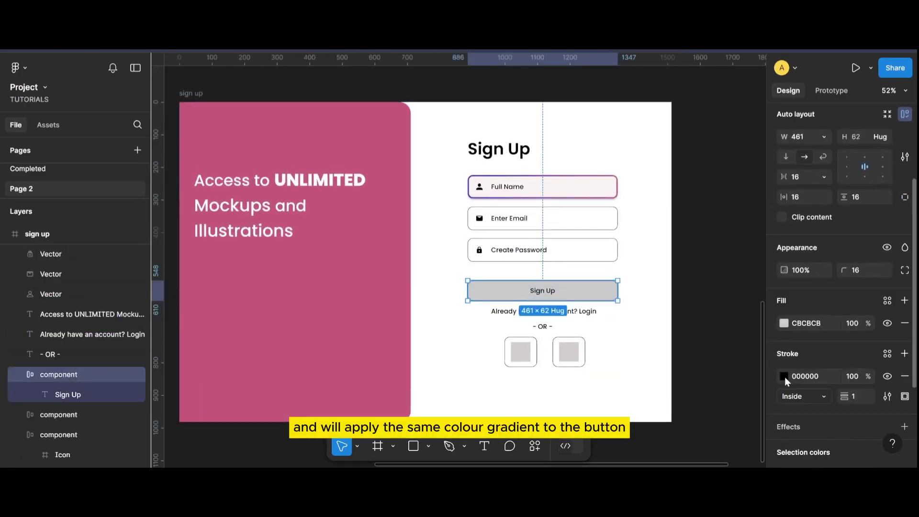
{"action": "left_click", "coordinate": [783, 323]}
{"action": "left_click", "coordinate": [647, 140]}
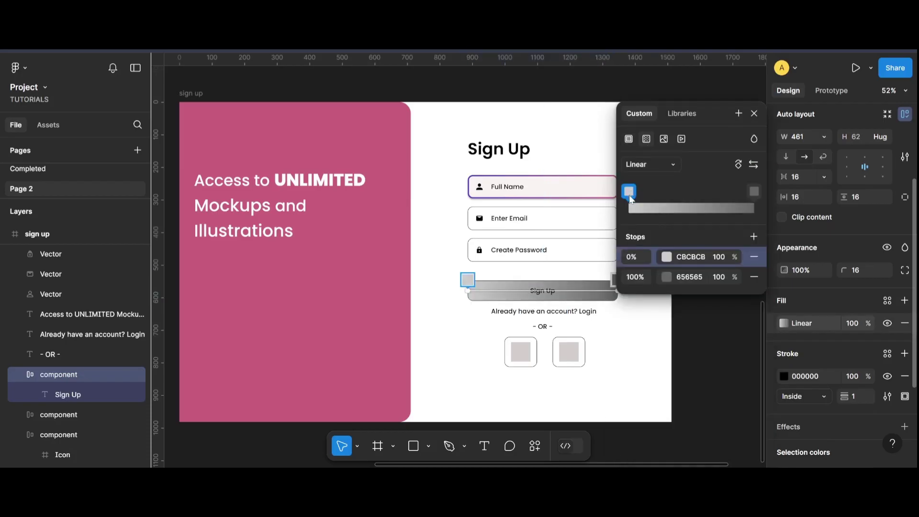
{"action": "scroll", "coordinate": [497, 353], "scroll_direction": "down", "scroll_amount": 1}
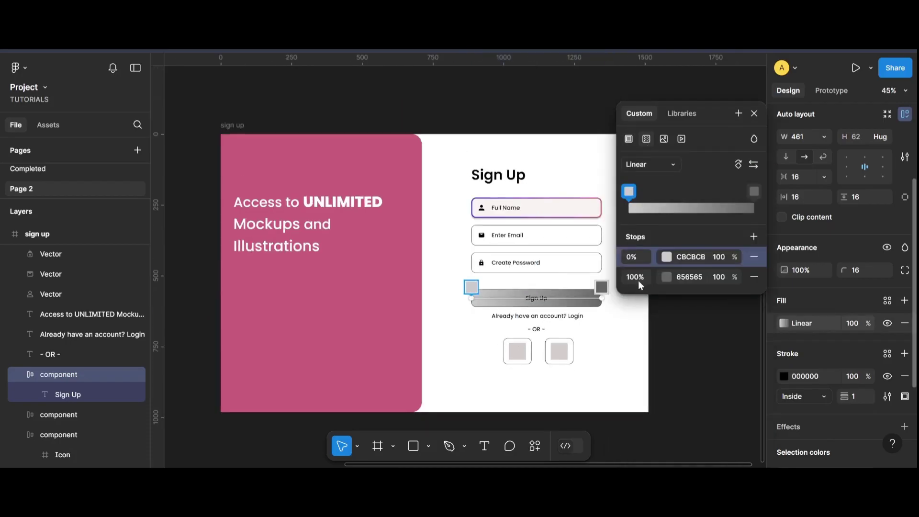
{"action": "left_click", "coordinate": [668, 258]}
{"action": "left_click_drag", "start_coordinate": [613, 138], "coordinate": [728, 120]}
{"action": "left_click", "coordinate": [642, 388]}
{"action": "left_click_drag", "start_coordinate": [661, 128], "coordinate": [380, 132]}
Set the button gradient's 100% stop to lavender 8A8ADC and remove the Sign Up button's stroke
{"action": "left_click", "coordinate": [668, 277]}
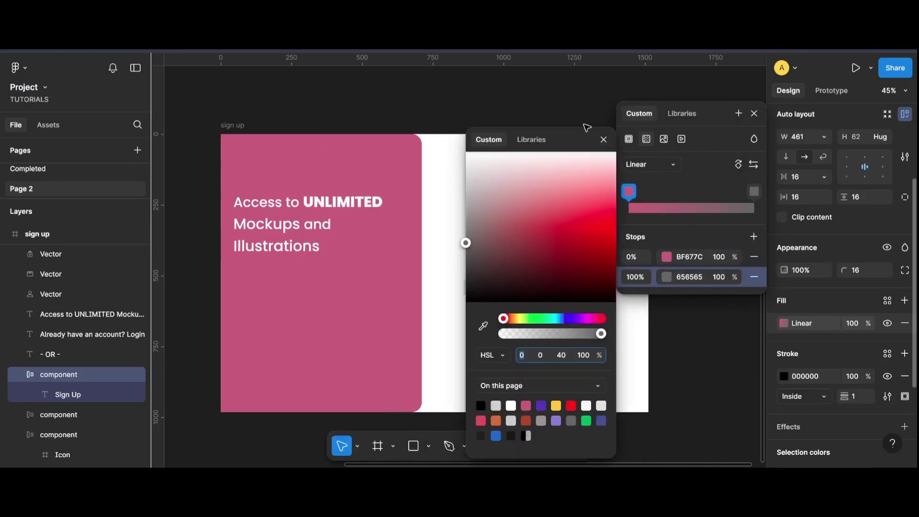
{"action": "left_click", "coordinate": [555, 422]}
{"action": "left_click_drag", "start_coordinate": [562, 144], "coordinate": [744, 291]}
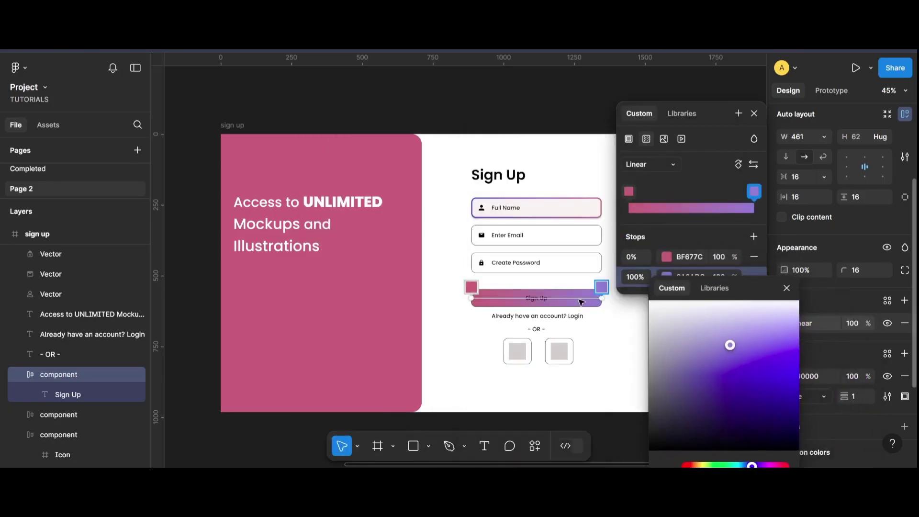
{"action": "left_click", "coordinate": [626, 342]}
{"action": "left_click", "coordinate": [601, 301]}
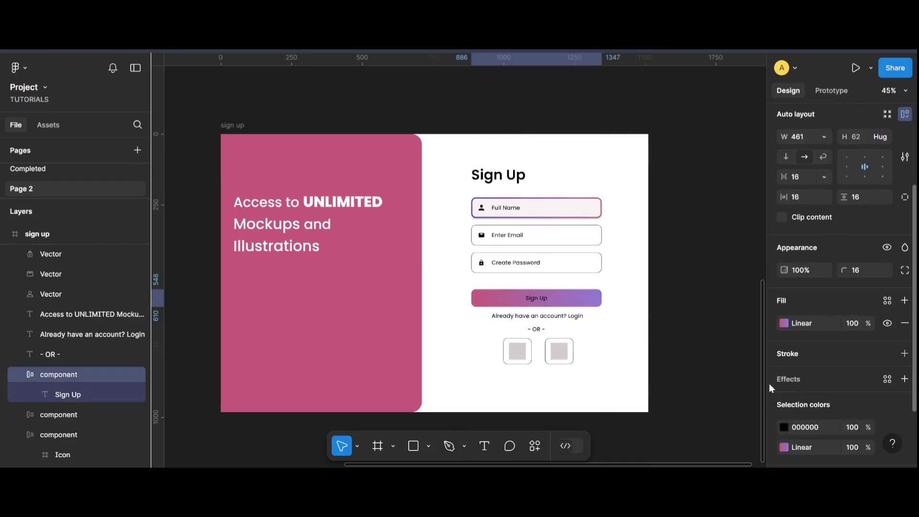
{"action": "left_click", "coordinate": [685, 390]}
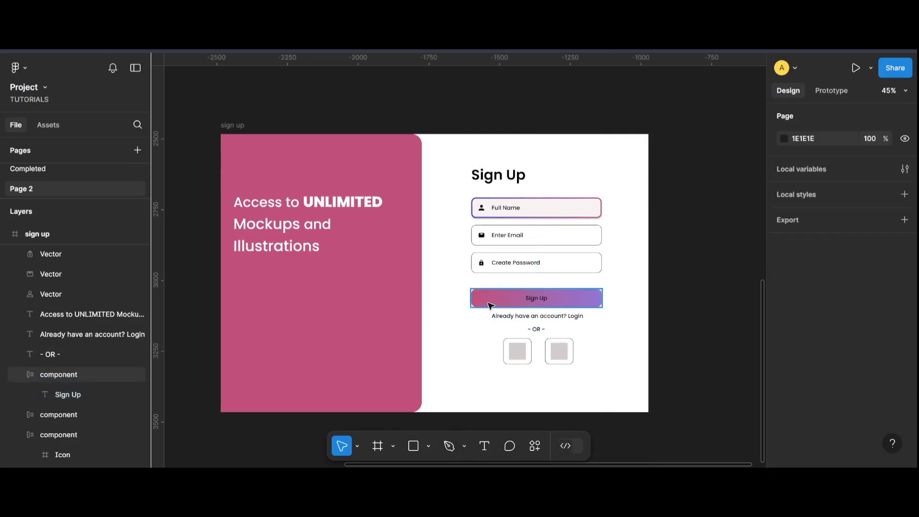
Change the Sign Up button's label text to white (FFFFFF)
{"action": "scroll", "coordinate": [537, 301], "scroll_direction": "up", "scroll_amount": 1}
{"action": "left_click", "coordinate": [538, 298]}
{"action": "double_click", "coordinate": [537, 298]}
{"action": "scroll", "coordinate": [814, 431], "scroll_direction": "down", "scroll_amount": 4}
{"action": "left_click", "coordinate": [784, 343]}
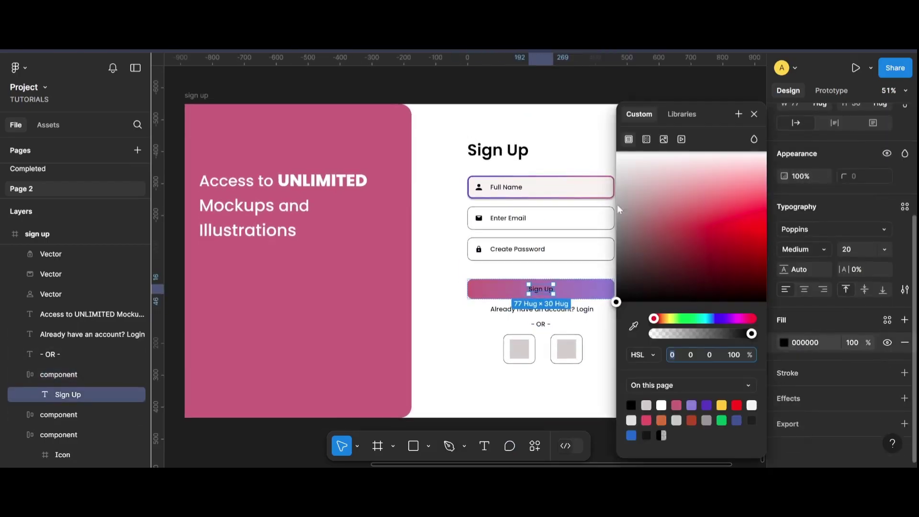
{"action": "left_click_drag", "start_coordinate": [619, 207], "coordinate": [624, 131]}
{"action": "left_click", "coordinate": [606, 147]}
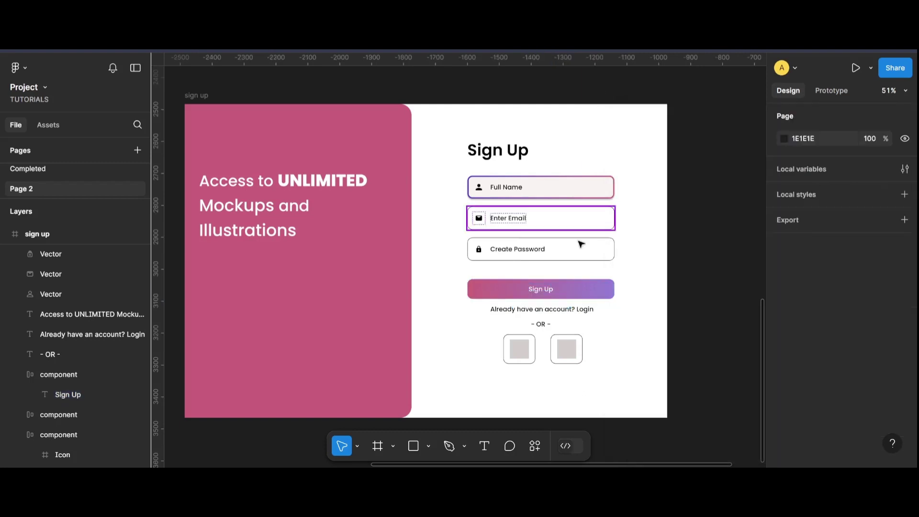
Set the Sign Up button label's font weight to Bold
{"action": "left_click", "coordinate": [550, 287]}
{"action": "double_click", "coordinate": [550, 290]}
{"action": "scroll", "coordinate": [802, 330], "scroll_direction": "down", "scroll_amount": 2}
{"action": "left_click", "coordinate": [802, 345]}
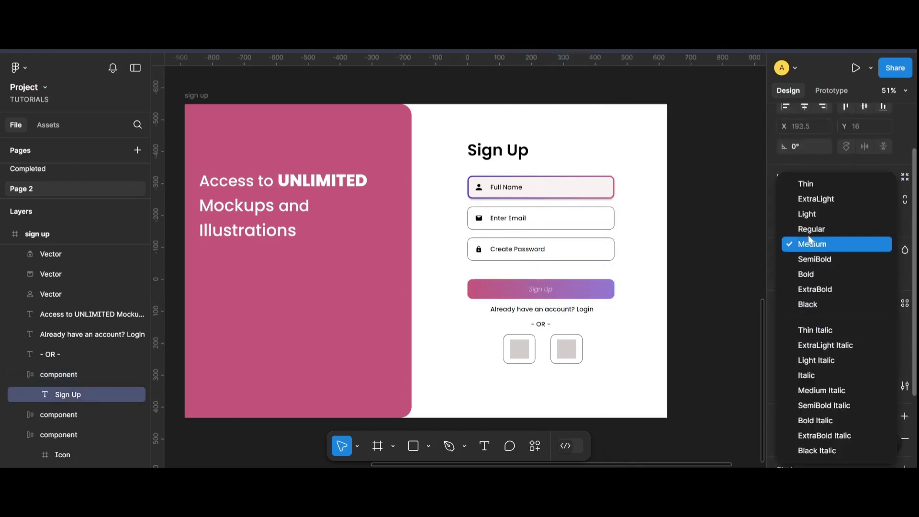
{"action": "left_click", "coordinate": [810, 273]}
{"action": "left_click", "coordinate": [722, 316]}
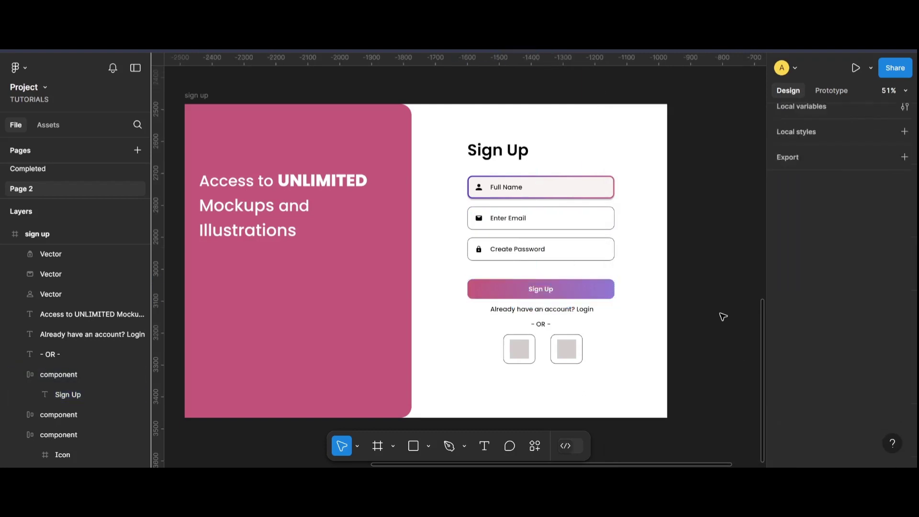
Set the Sign Up button gradient's 0% stop to red-pink D85C60, sampled from the first palette swatch beside the frame
{"action": "left_click", "coordinate": [608, 286]}
{"action": "scroll", "coordinate": [790, 383], "scroll_direction": "down", "scroll_amount": 5}
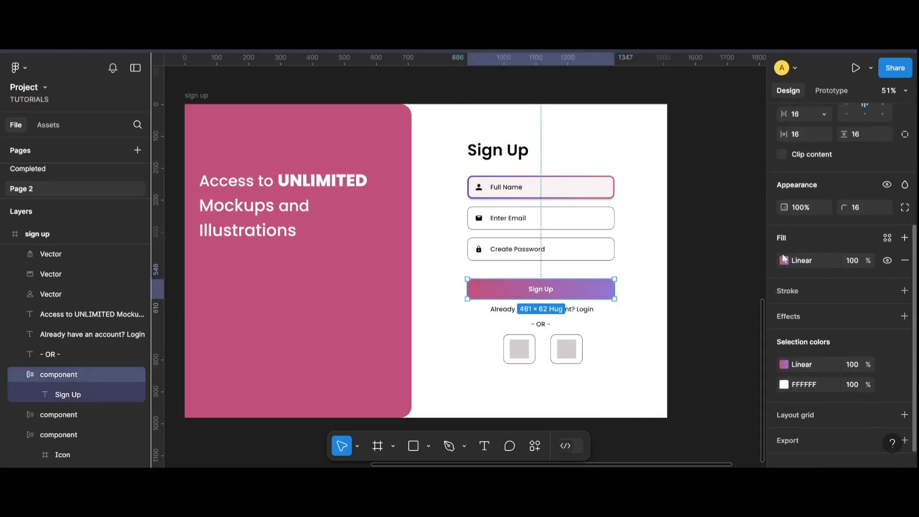
{"action": "left_click", "coordinate": [784, 260]}
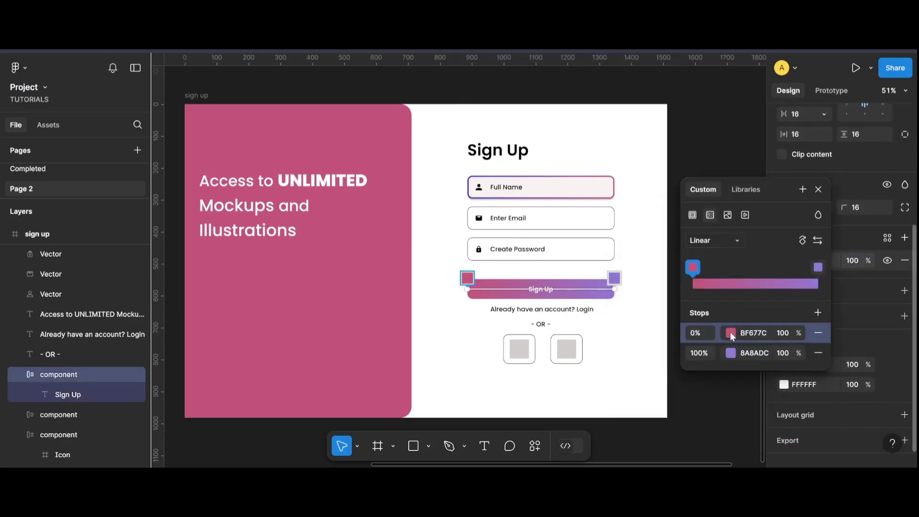
{"action": "left_click", "coordinate": [731, 331]}
{"action": "left_click", "coordinate": [738, 226]}
{"action": "left_click", "coordinate": [719, 332]}
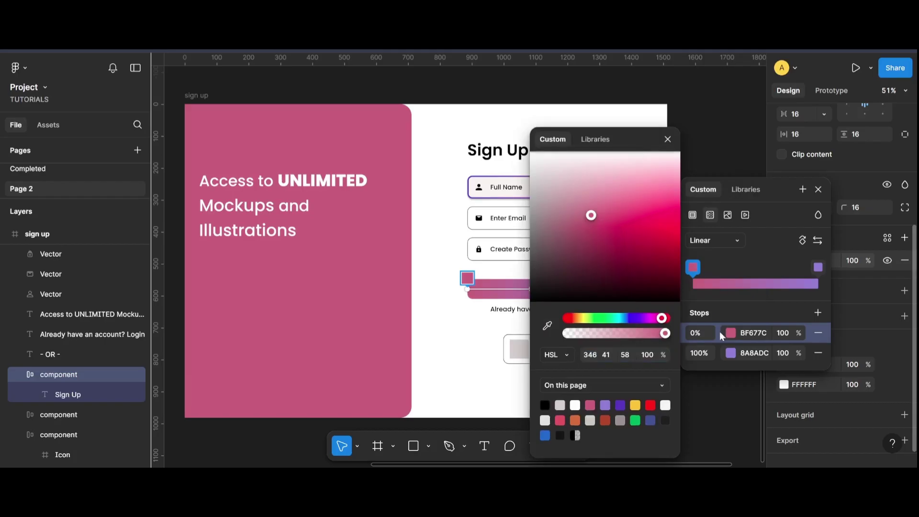
{"action": "left_click_drag", "start_coordinate": [629, 139], "coordinate": [741, 126]}
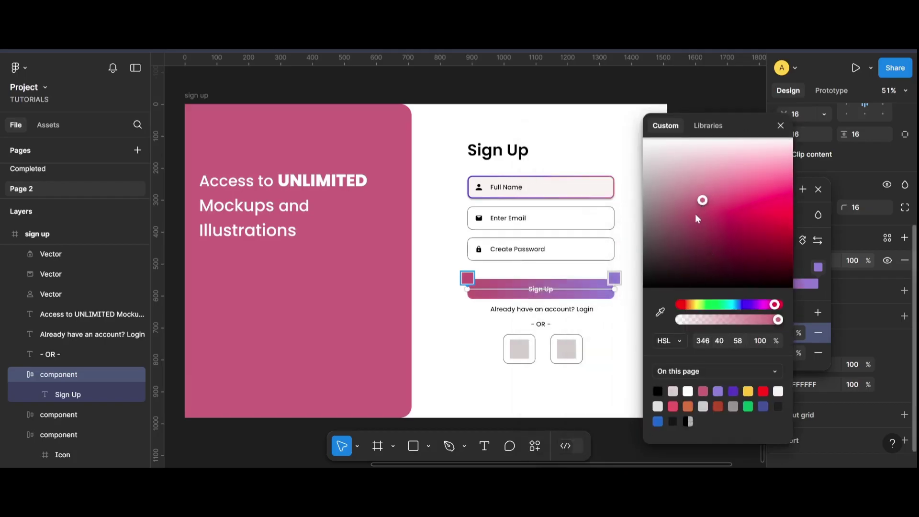
{"action": "left_click", "coordinate": [683, 210]}
{"action": "scroll", "coordinate": [410, 299], "scroll_direction": "down", "scroll_amount": 3}
{"action": "left_click", "coordinate": [660, 313]}
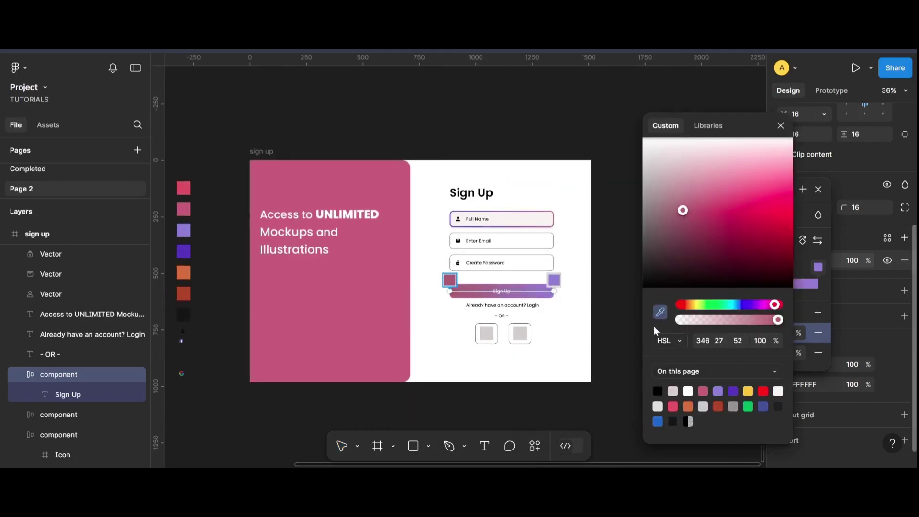
{"action": "left_click", "coordinate": [184, 188]}
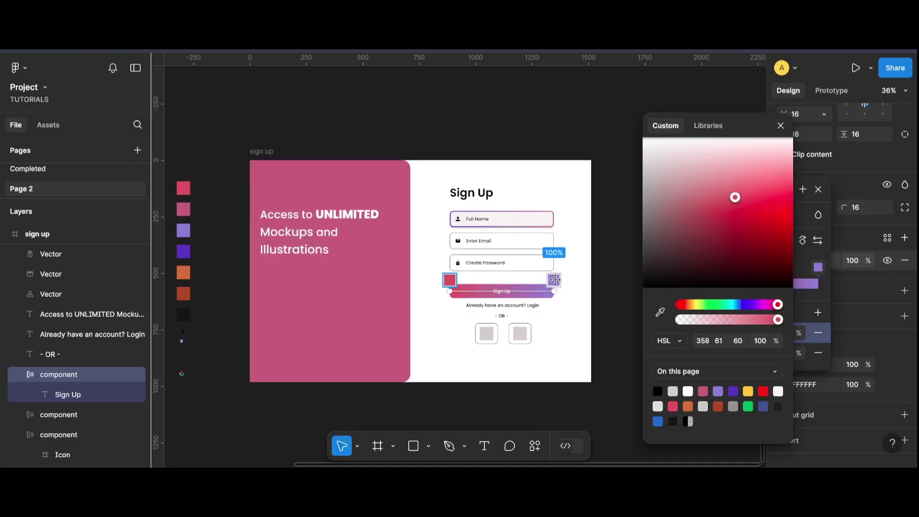
{"action": "left_click", "coordinate": [781, 125]}
Set the Sign Up button gradient's 100% stop to the deep purple sampled from the palette swatch beside the frame
{"action": "left_click", "coordinate": [730, 352]}
{"action": "left_click", "coordinate": [546, 325]}
{"action": "left_click", "coordinate": [183, 252]}
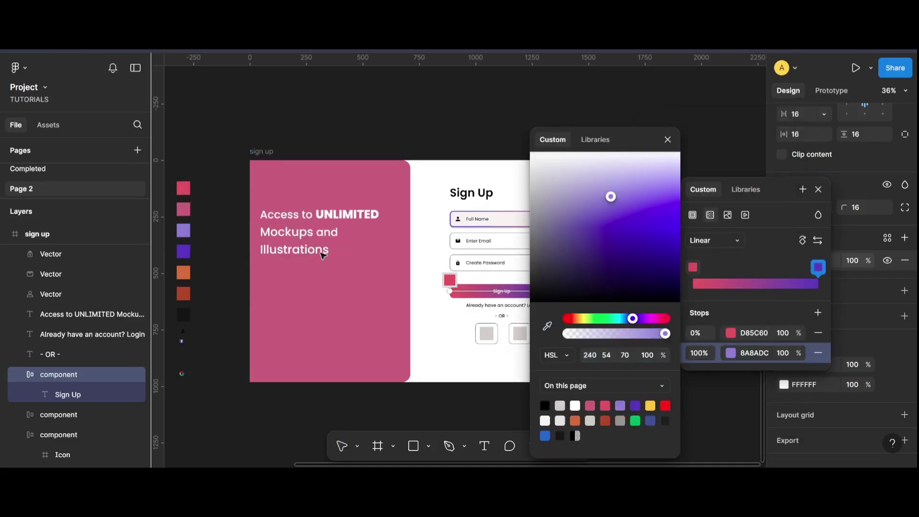
{"action": "left_click", "coordinate": [674, 140]}
{"action": "left_click", "coordinate": [680, 146]}
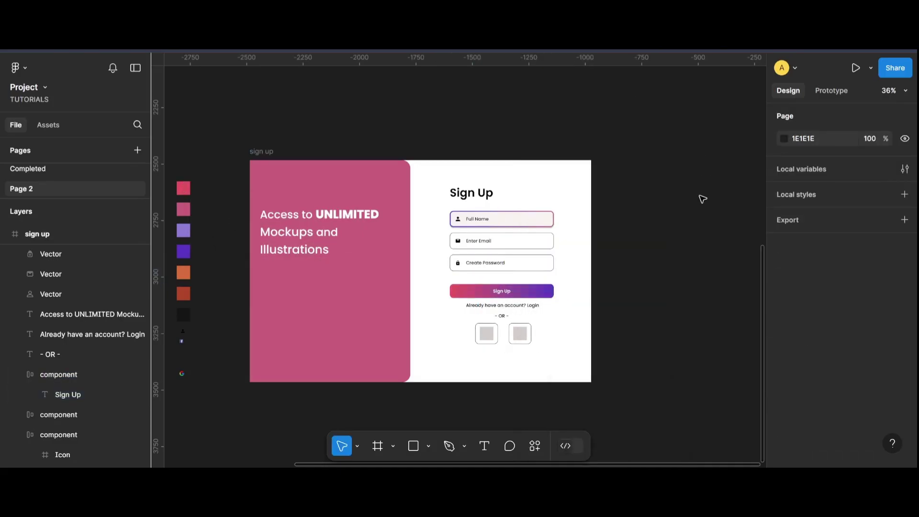
{"action": "left_click", "coordinate": [552, 294]}
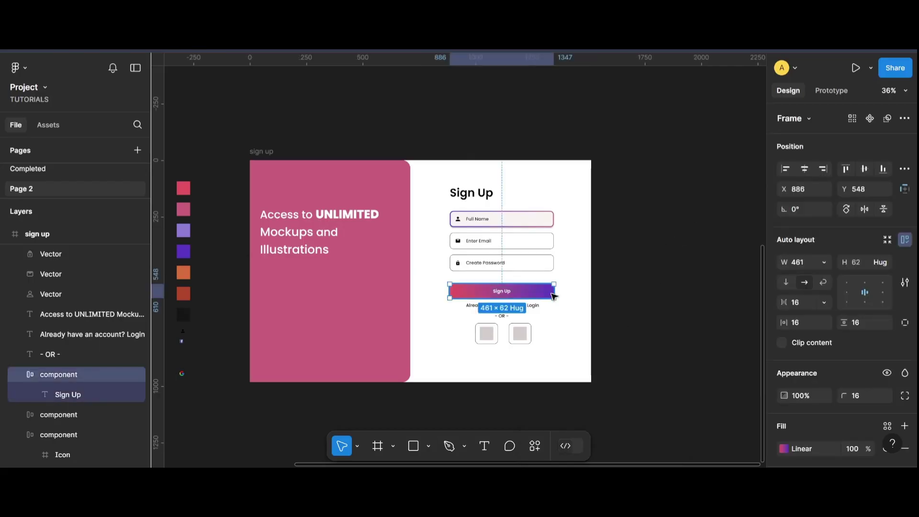
{"action": "left_click", "coordinate": [628, 302]}
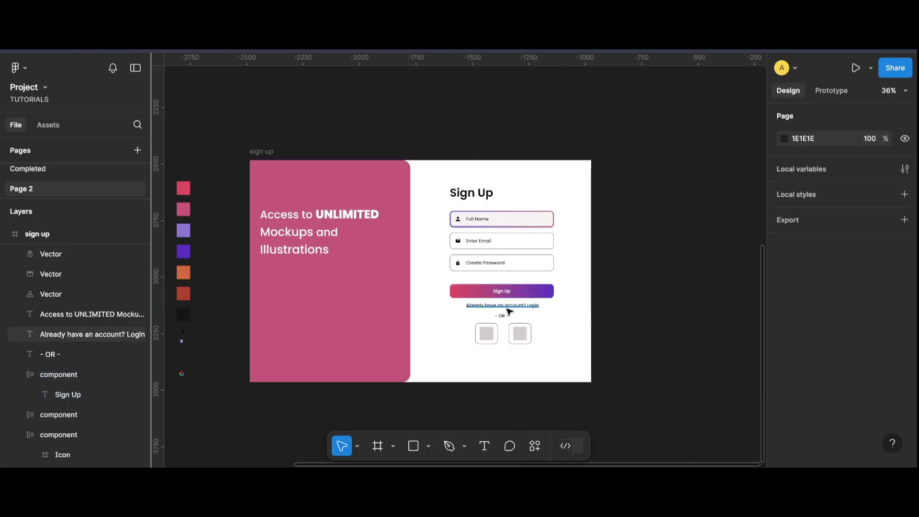
Colour only the word Login in the "Already have an account? Login" text purple 4A52C6
{"action": "scroll", "coordinate": [626, 297], "scroll_direction": "up", "scroll_amount": 3}
{"action": "scroll", "coordinate": [581, 312], "scroll_direction": "up", "scroll_amount": 1}
{"action": "double_click", "coordinate": [527, 307]}
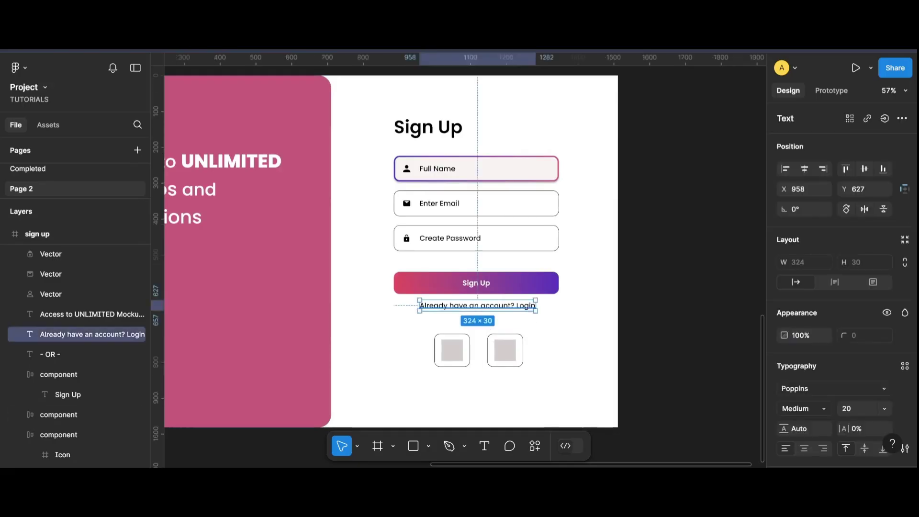
{"action": "left_click_drag", "start_coordinate": [516, 305], "coordinate": [537, 306]}
{"action": "scroll", "coordinate": [817, 435], "scroll_direction": "down", "scroll_amount": 3}
{"action": "left_click", "coordinate": [785, 342]}
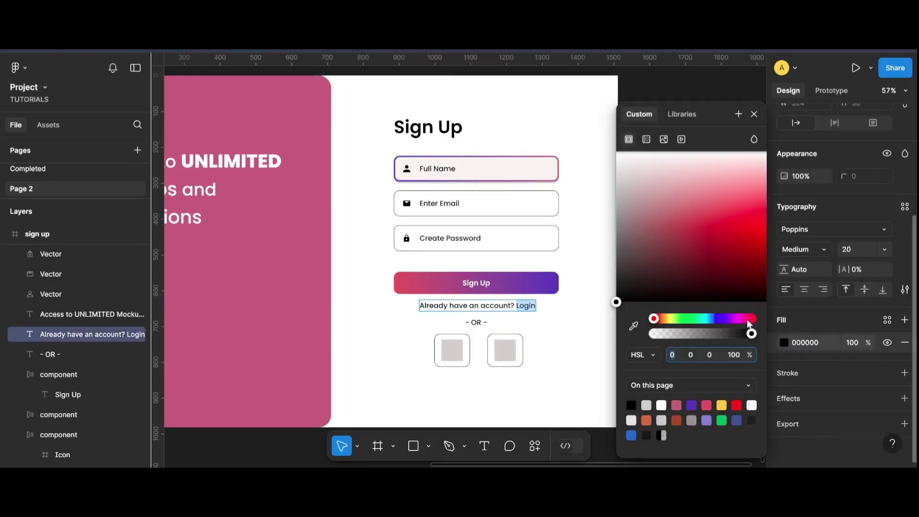
{"action": "left_click", "coordinate": [698, 403]}
{"action": "key", "text": "Escape"}
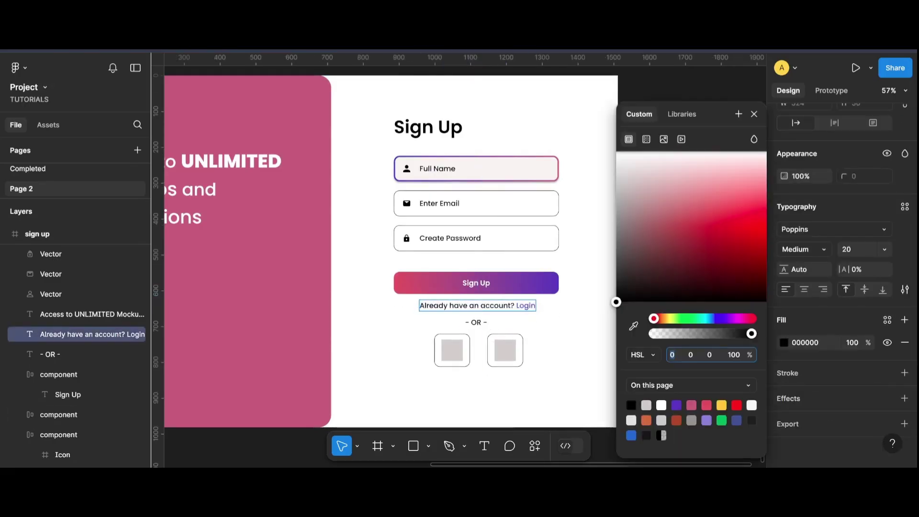
{"action": "left_click", "coordinate": [698, 402]}
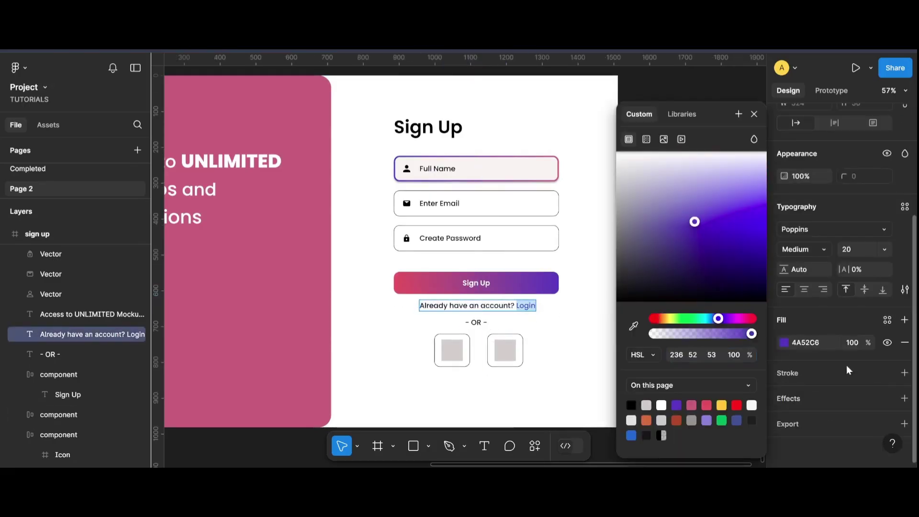
{"action": "key", "text": "Escape"}
Set the font weight of the word Login to SemiBold
{"action": "left_click", "coordinate": [805, 250]}
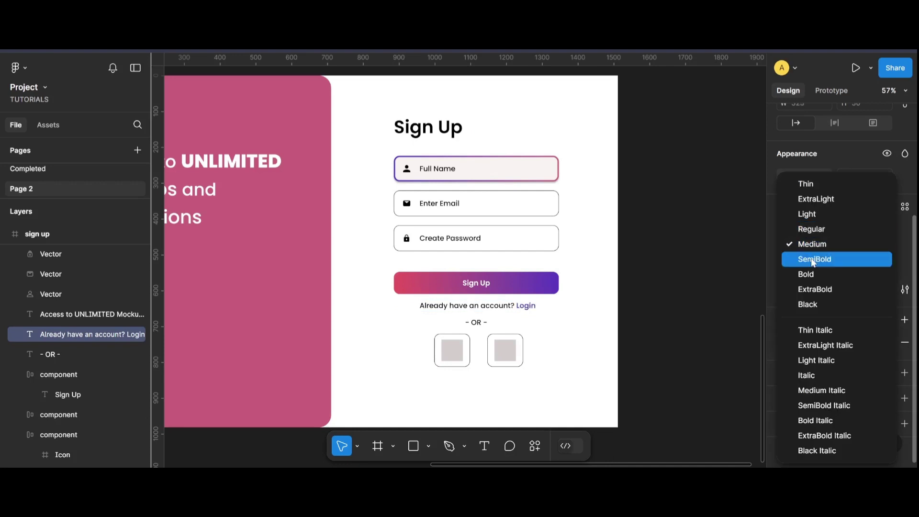
{"action": "left_click", "coordinate": [810, 266]}
{"action": "left_click", "coordinate": [657, 317]}
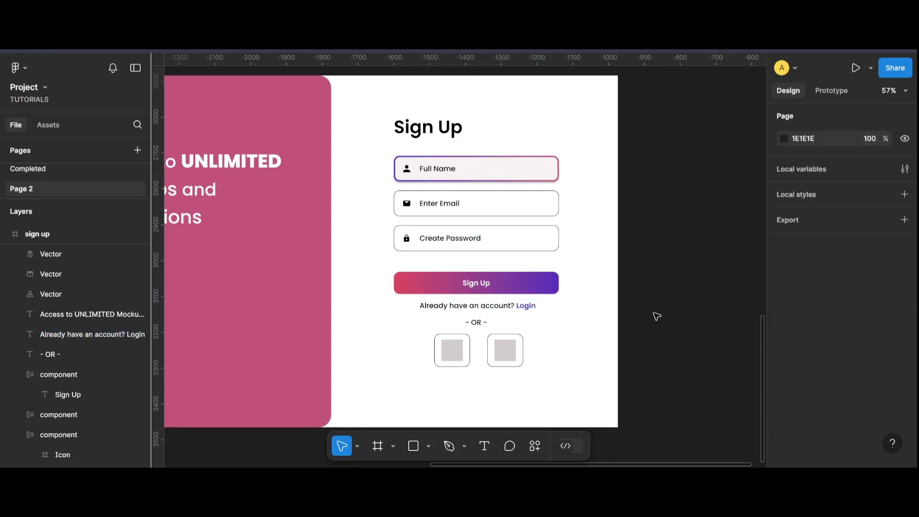
Change the black part of the "Already have an account?" text to grey 7C7272, keeping Login purple
{"action": "double_click", "coordinate": [441, 306]}
{"action": "scroll", "coordinate": [789, 335], "scroll_direction": "down", "scroll_amount": 5}
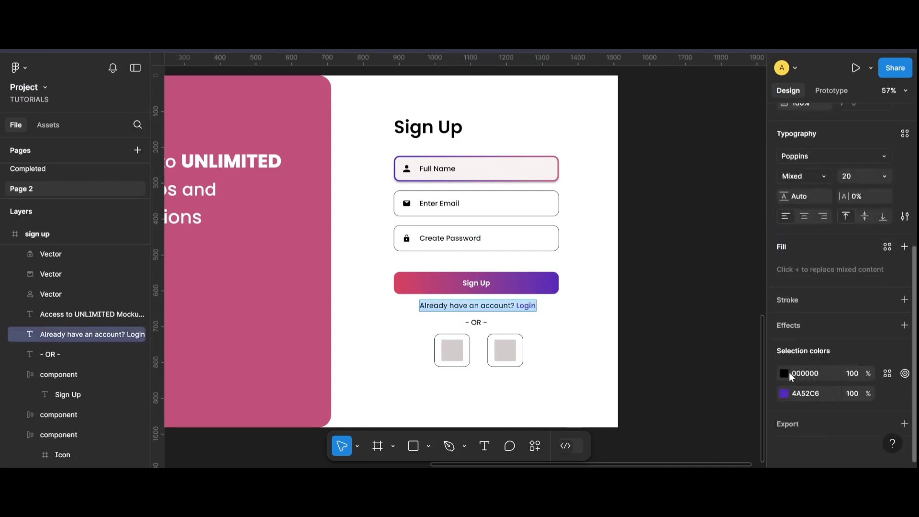
{"action": "left_click", "coordinate": [784, 374]}
{"action": "left_click", "coordinate": [623, 233]}
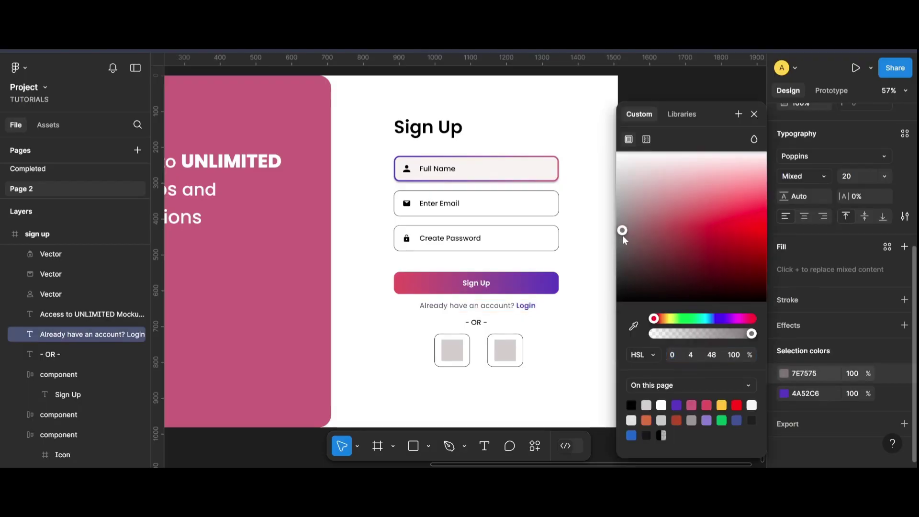
{"action": "left_click", "coordinate": [823, 378]}
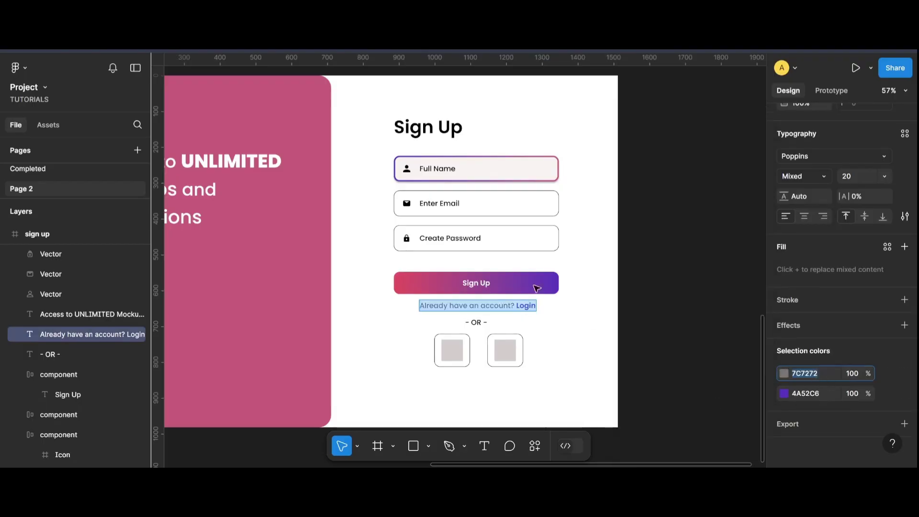
Open the fill colour of the Create Password placeholder text
{"action": "double_click", "coordinate": [450, 238]}
{"action": "left_click", "coordinate": [784, 342]}
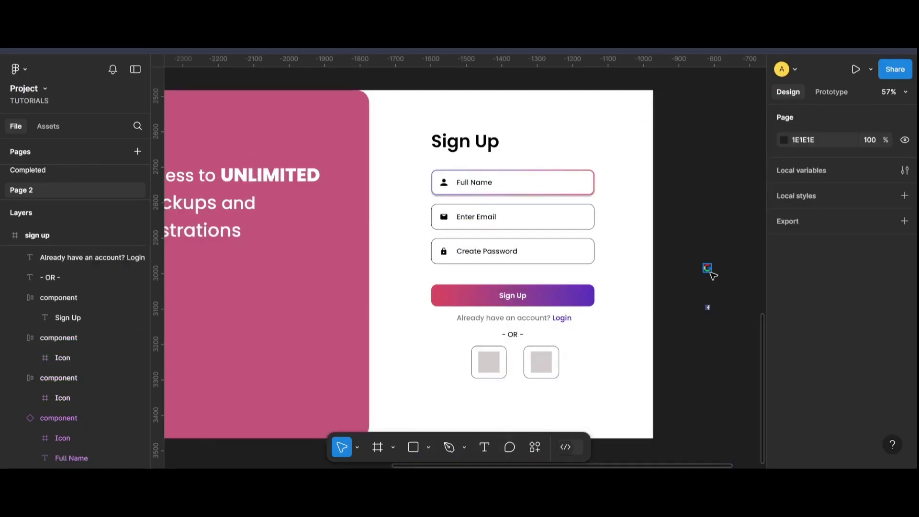
Lock the Google logo's aspect ratio and set its height to 60
{"action": "left_click", "coordinate": [710, 270]}
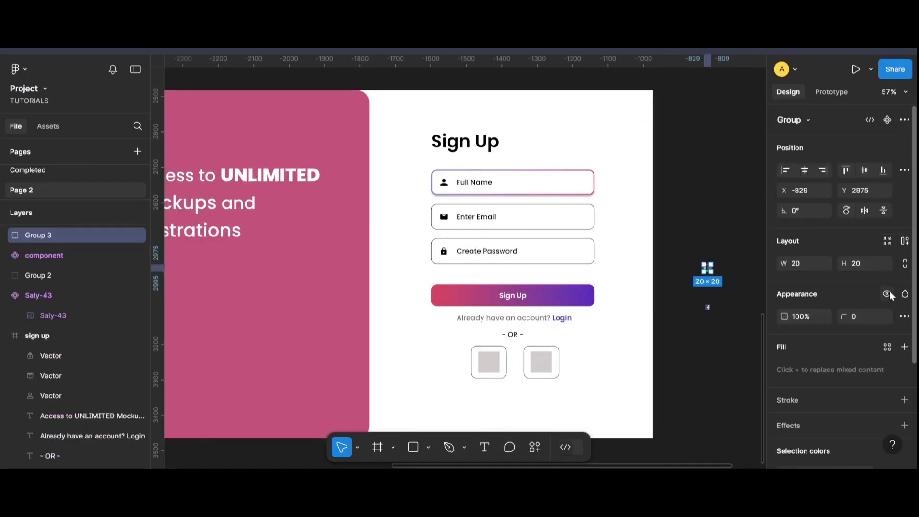
{"action": "left_click", "coordinate": [905, 264]}
{"action": "left_click", "coordinate": [858, 268]}
{"action": "type", "text": "60"}
{"action": "key", "text": "Return"}
{"action": "left_click", "coordinate": [745, 325]}
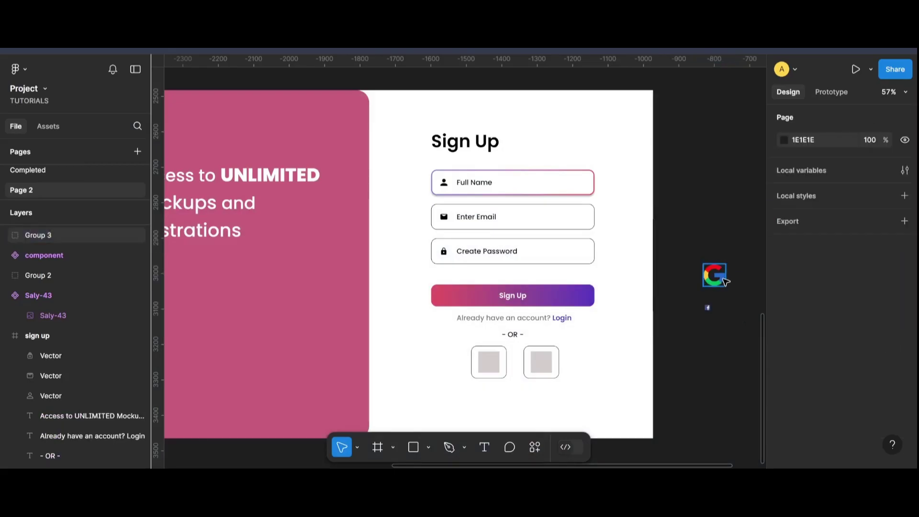
Place the Google logo in the first social sign-up box and delete that box's grey placeholder icon
{"action": "left_click_drag", "start_coordinate": [715, 275], "coordinate": [501, 372]}
{"action": "left_click", "coordinate": [476, 364]}
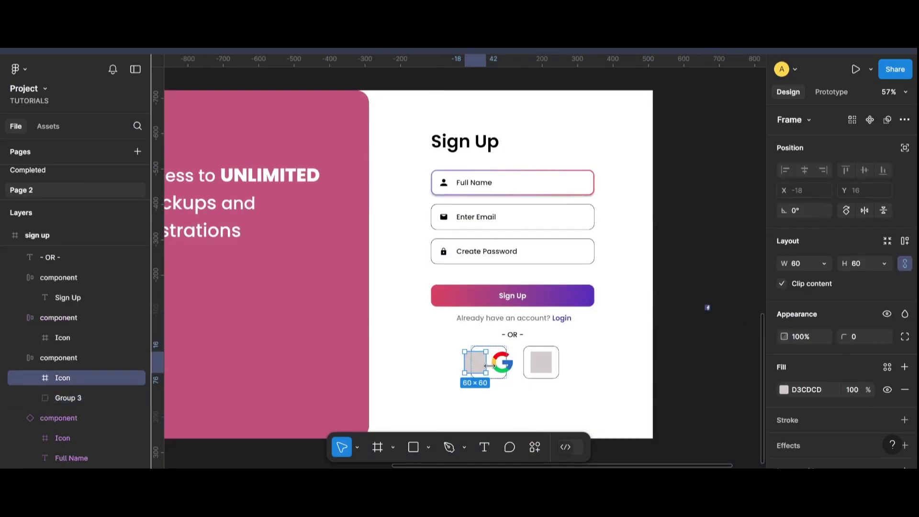
{"action": "key", "text": "Delete"}
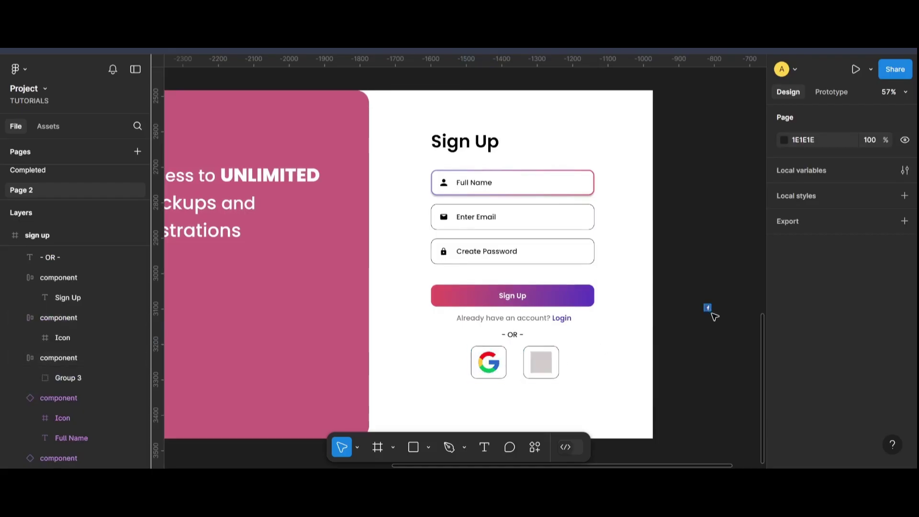
Set the Facebook logo's height to 60, keeping its proportions
{"action": "left_click", "coordinate": [708, 307]}
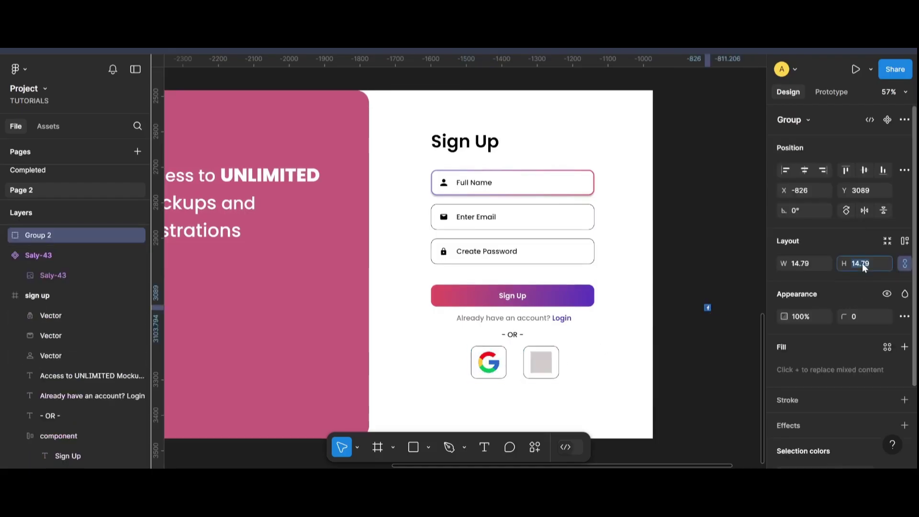
{"action": "type", "text": "60"}
{"action": "key", "text": "Return"}
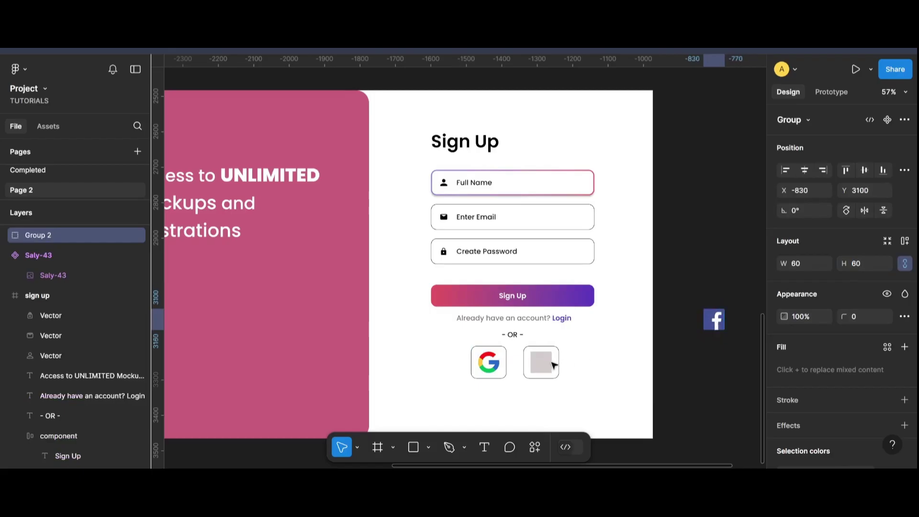
Place the Facebook logo in the second social sign-up box and delete that box's grey placeholder icon
{"action": "key", "text": "ctrl+x"}
{"action": "key", "text": "ctrl+v"}
{"action": "left_click", "coordinate": [537, 365]}
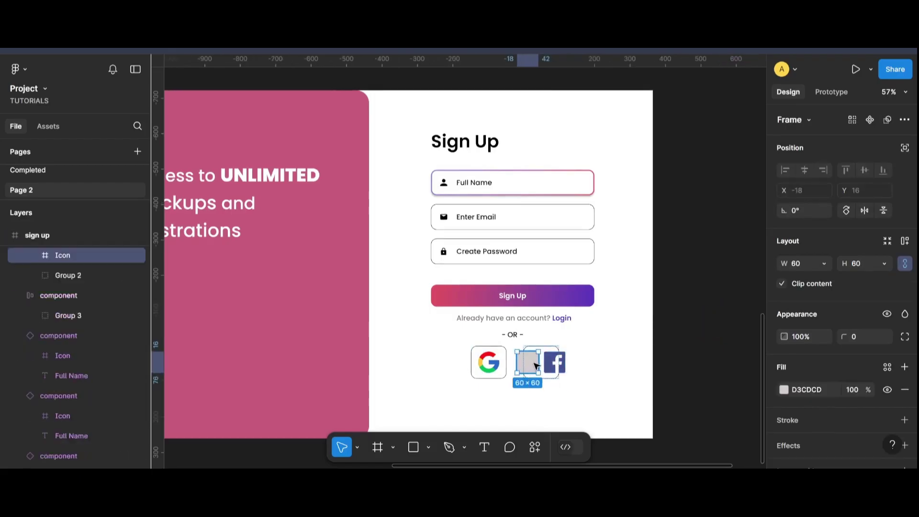
{"action": "key", "text": "Delete"}
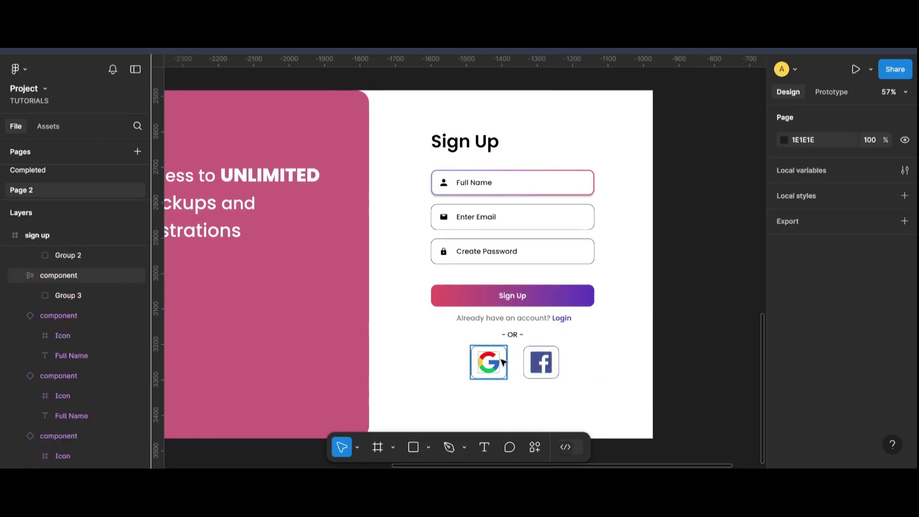
Give both social boxes' black stroke a linear gradient, sampling its 0% stop from the pink end of the Sign Up button
{"action": "left_click", "coordinate": [526, 364]}
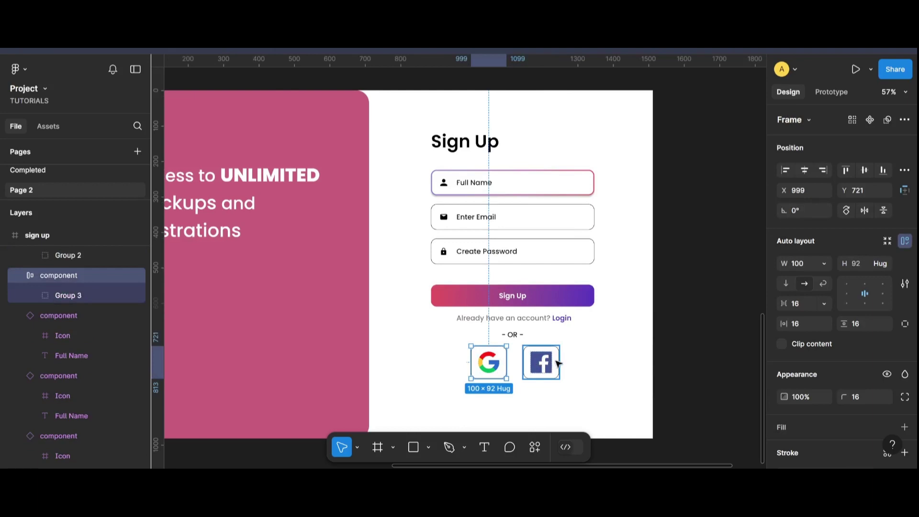
{"action": "left_click", "coordinate": [558, 364], "text": "shift"}
{"action": "scroll", "coordinate": [835, 394], "scroll_direction": "down", "scroll_amount": 6}
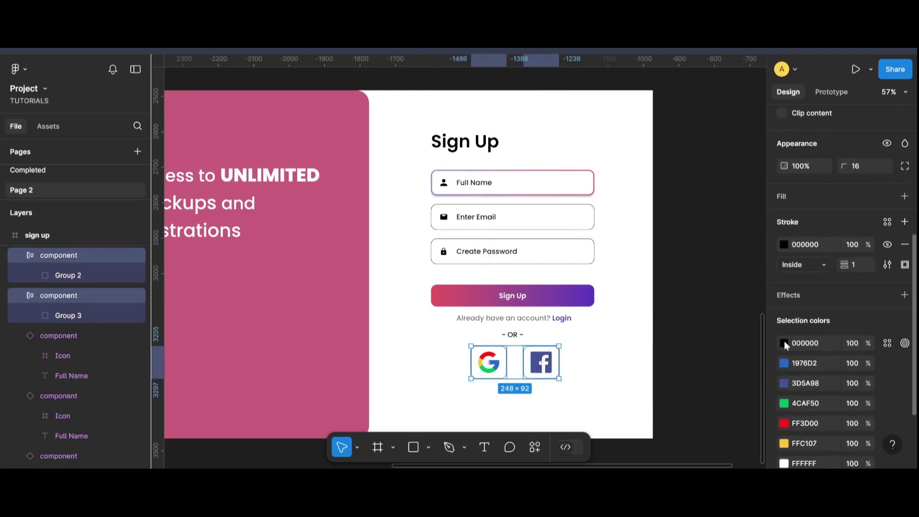
{"action": "left_click", "coordinate": [784, 343]}
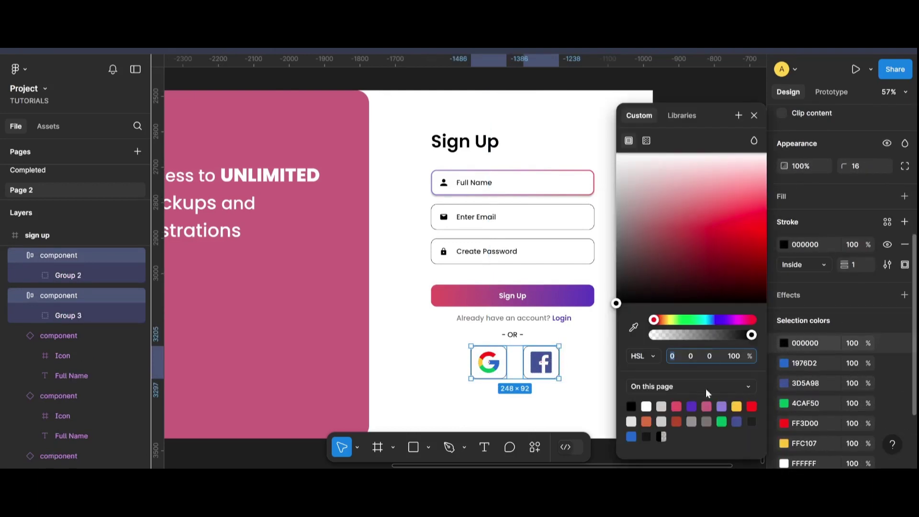
{"action": "left_click", "coordinate": [645, 141]}
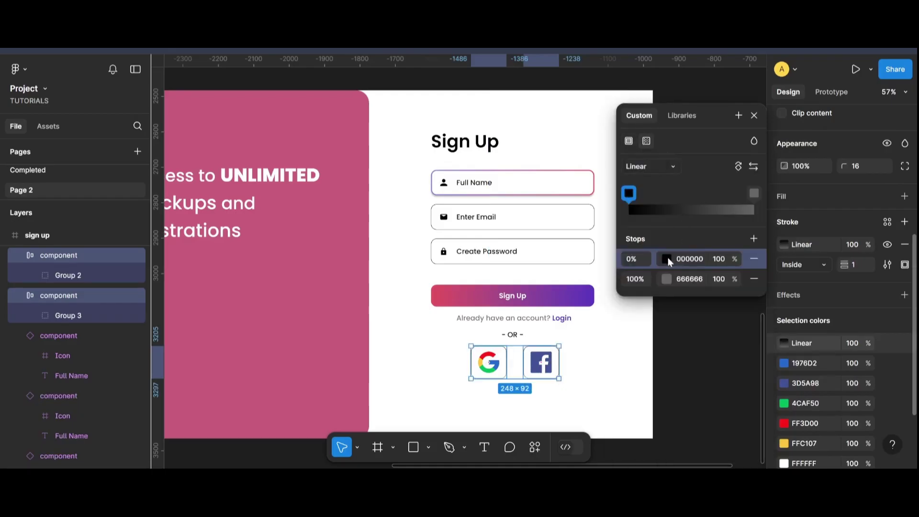
{"action": "left_click", "coordinate": [667, 258]}
{"action": "left_click_drag", "start_coordinate": [574, 150], "coordinate": [737, 104]}
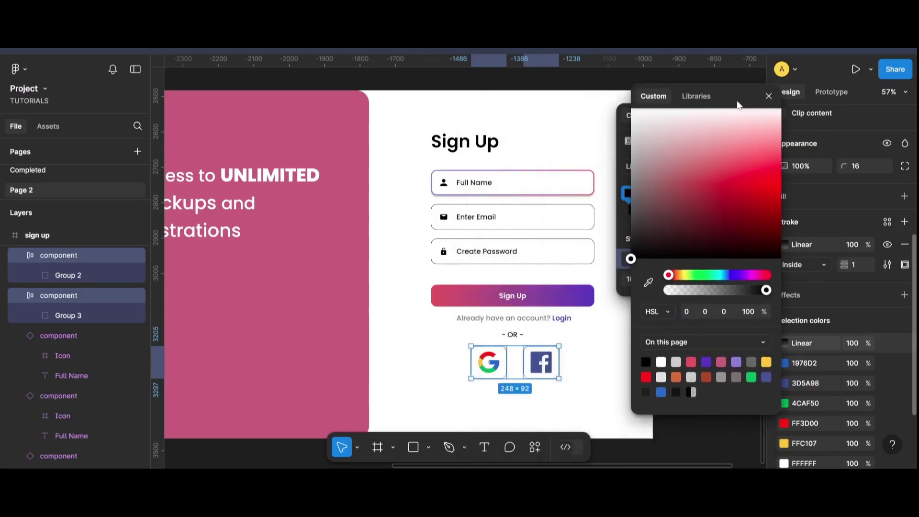
{"action": "left_click", "coordinate": [648, 283]}
{"action": "left_click", "coordinate": [461, 293]}
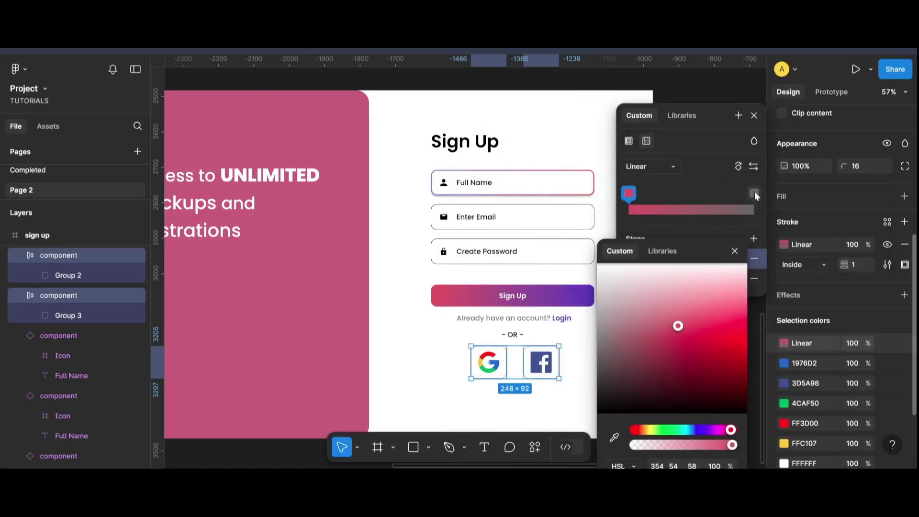
Sample the purple end of the Sign Up button for the 100% stop of the social boxes' stroke gradient
{"action": "left_click", "coordinate": [755, 193]}
{"action": "left_click_drag", "start_coordinate": [579, 139], "coordinate": [769, 101]}
{"action": "left_click", "coordinate": [671, 286]}
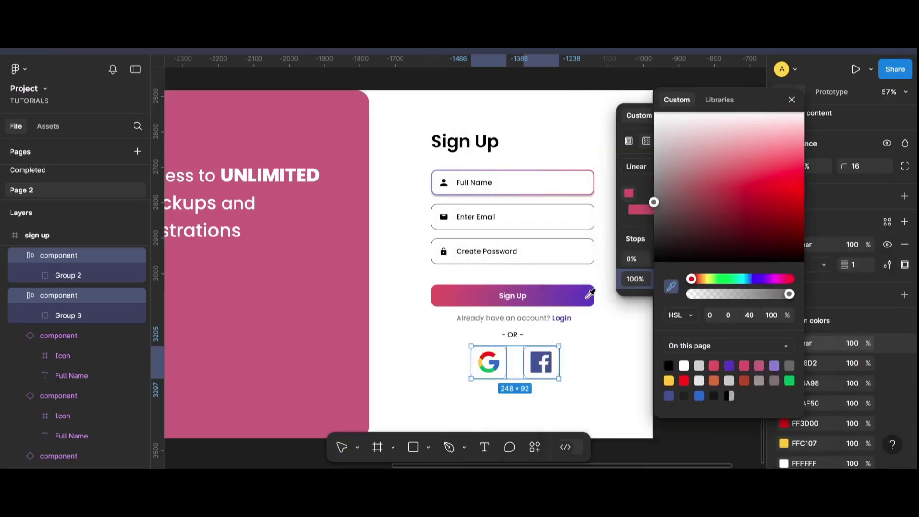
{"action": "left_click", "coordinate": [591, 293]}
{"action": "left_click", "coordinate": [618, 372]}
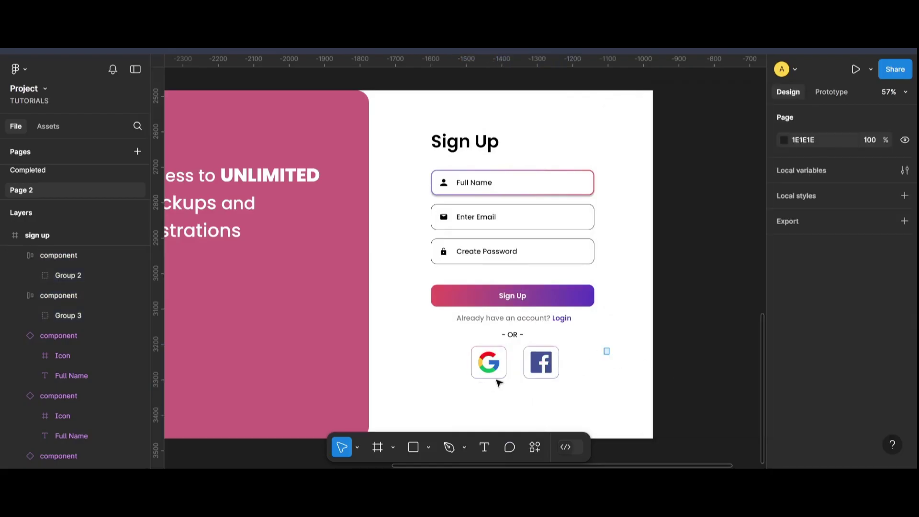
{"action": "left_click_drag", "start_coordinate": [610, 348], "coordinate": [498, 383]}
{"action": "left_click", "coordinate": [601, 399]}
{"action": "left_click", "coordinate": [541, 362]}
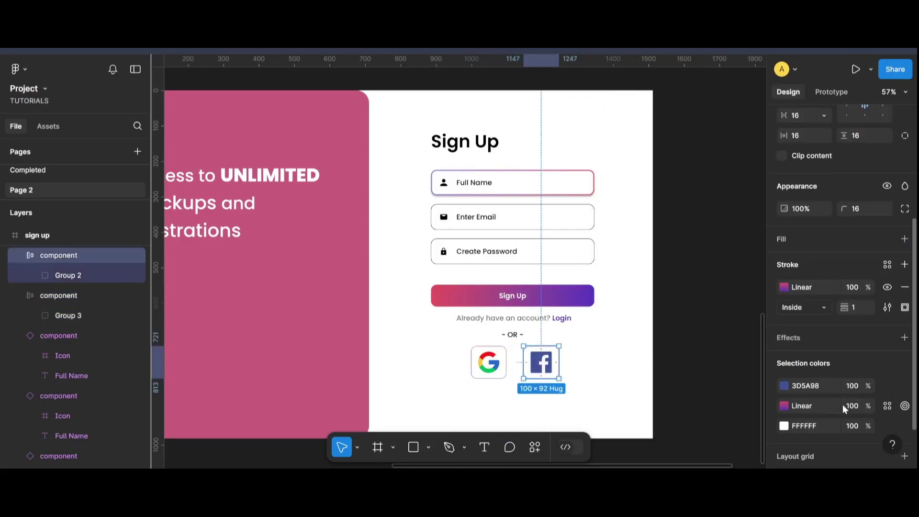
{"action": "scroll", "coordinate": [853, 335], "scroll_direction": "down", "scroll_amount": 3}
{"action": "scroll", "coordinate": [881, 288], "scroll_direction": "up", "scroll_amount": 3}
{"action": "left_click", "coordinate": [698, 352]}
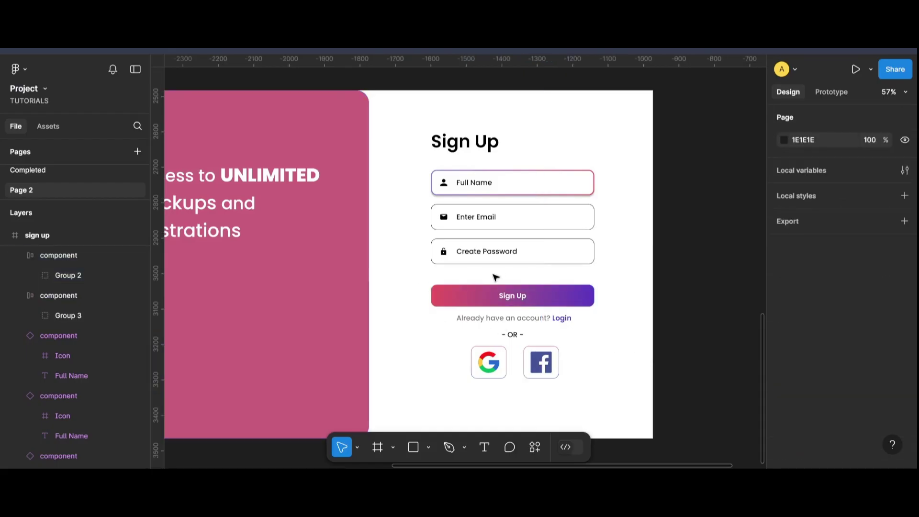
Change the black icons, text and borders of the Enter Email and Create Password fields to grey 7B7B7B
{"action": "scroll", "coordinate": [498, 237], "scroll_direction": "up", "scroll_amount": 2}
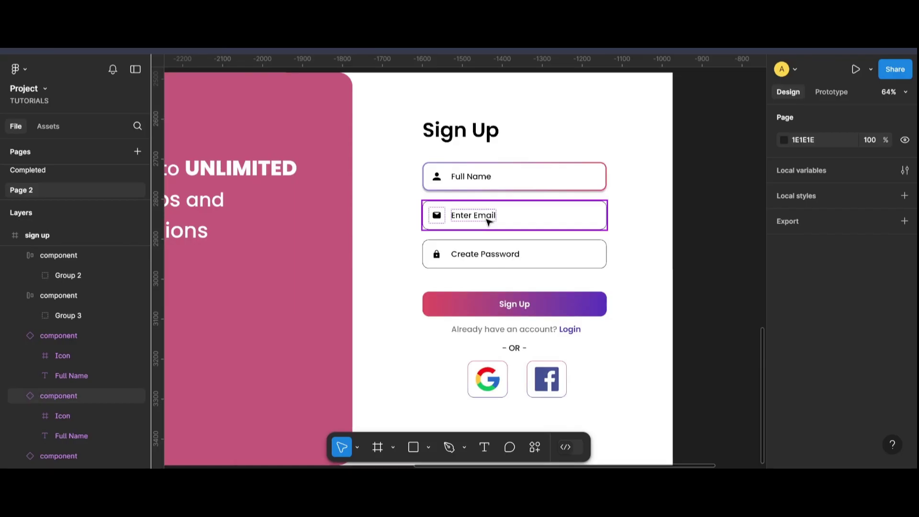
{"action": "left_click", "coordinate": [489, 222]}
{"action": "left_click", "coordinate": [600, 248]}
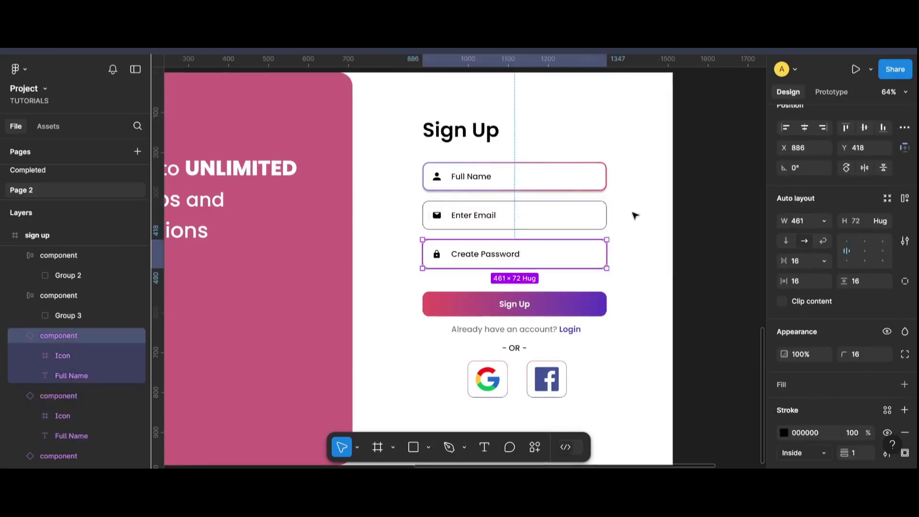
{"action": "left_click_drag", "start_coordinate": [626, 199], "coordinate": [417, 270]}
{"action": "scroll", "coordinate": [817, 398], "scroll_direction": "down", "scroll_amount": 2}
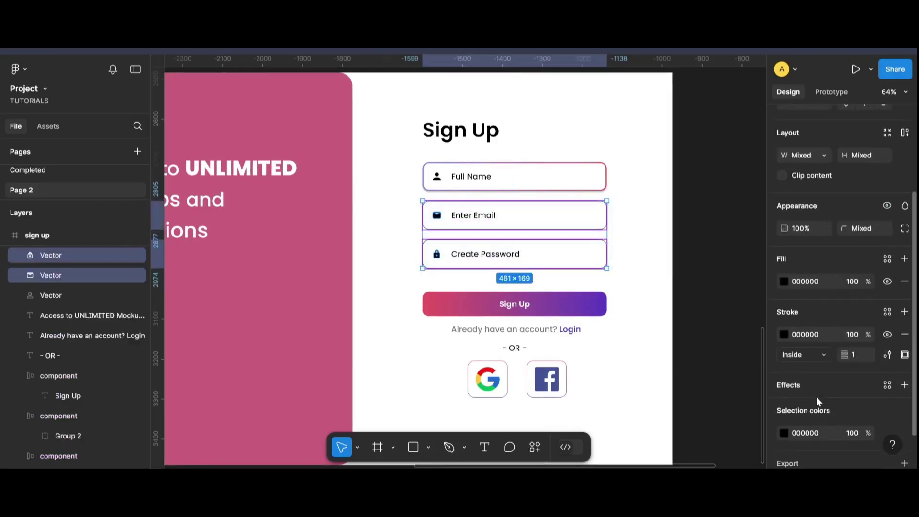
{"action": "scroll", "coordinate": [817, 398], "scroll_direction": "down", "scroll_amount": 2}
{"action": "left_click", "coordinate": [784, 395]}
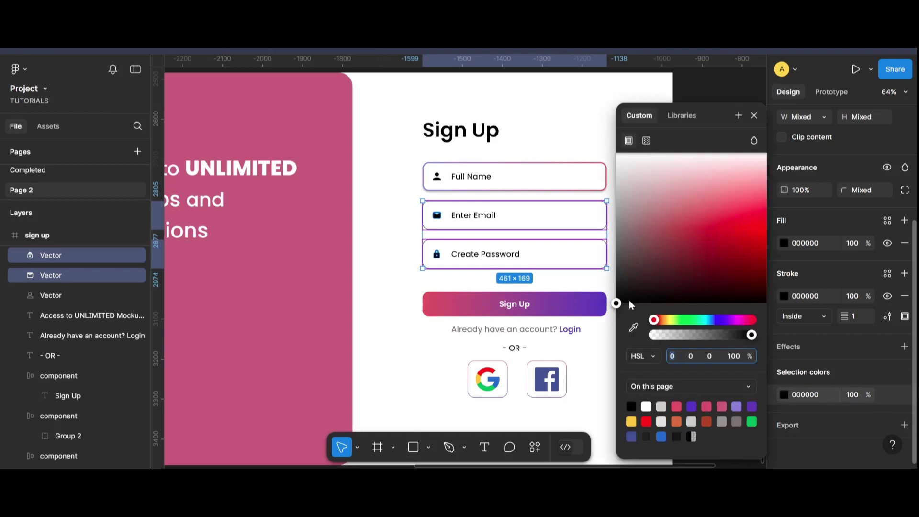
{"action": "left_click_drag", "start_coordinate": [630, 302], "coordinate": [614, 236]}
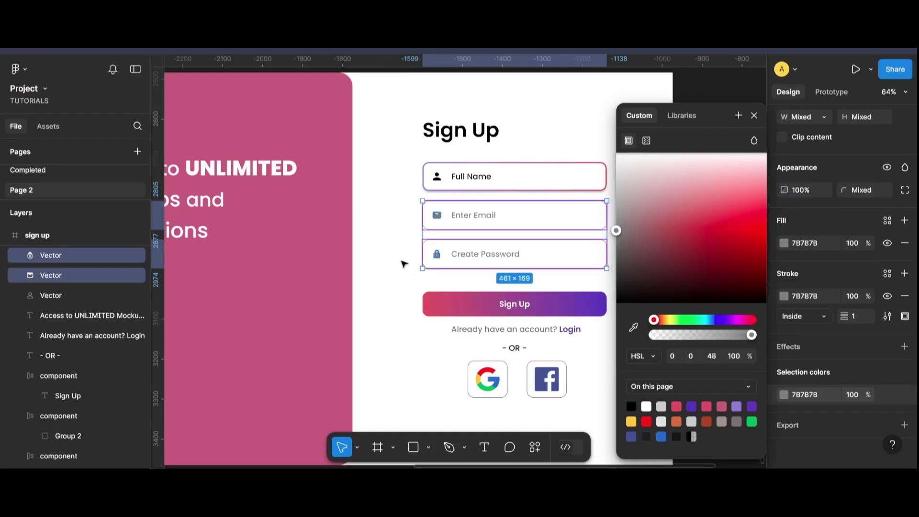
{"action": "left_click", "coordinate": [402, 261]}
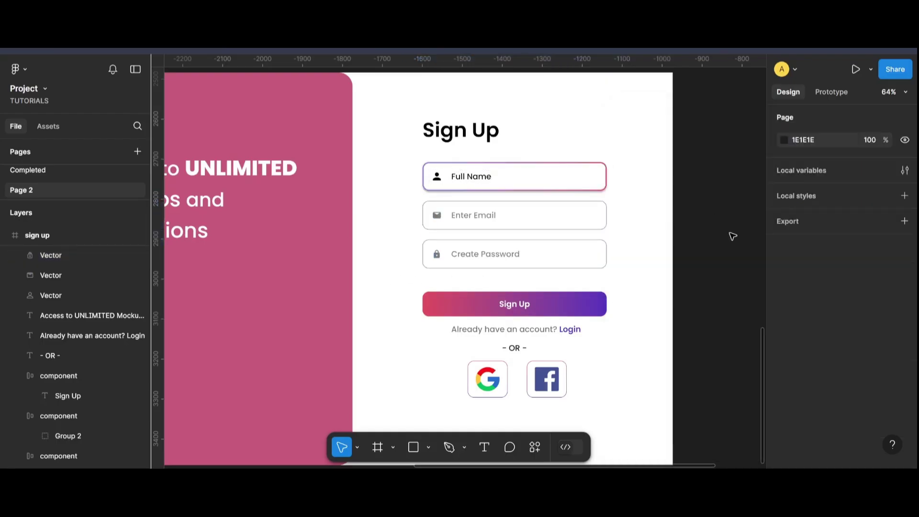
Lower the opacity of the Full Name field's icon and text to 60%
{"action": "double_click", "coordinate": [456, 179]}
{"action": "left_click", "coordinate": [436, 177], "text": "shift"}
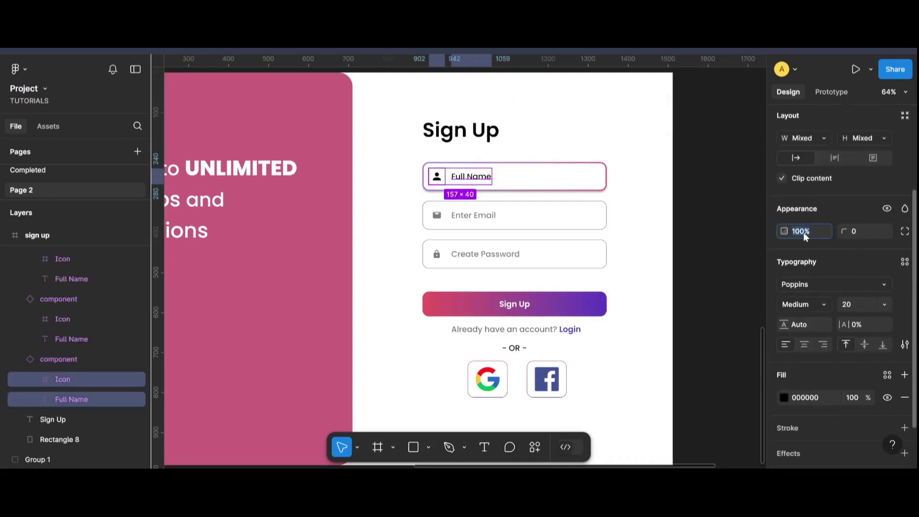
{"action": "type", "text": "95"}
{"action": "key", "text": "Return"}
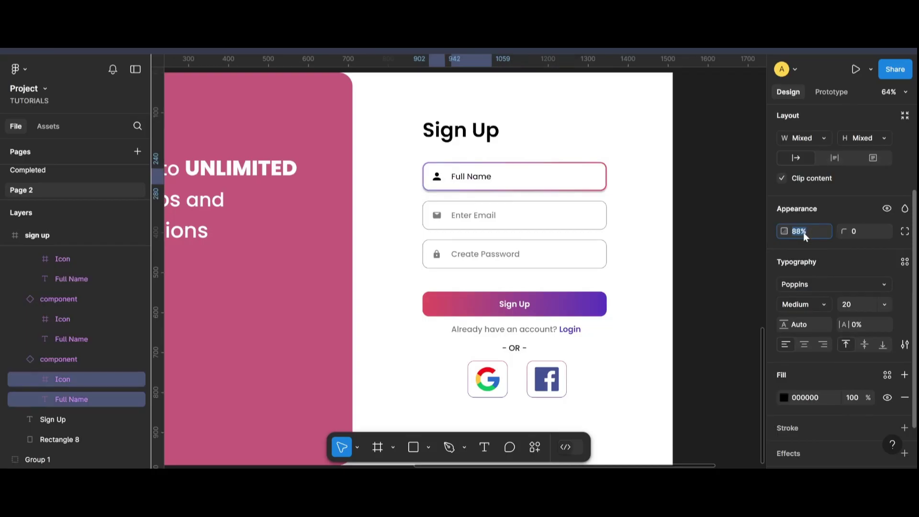
{"action": "key", "text": "Down"}
{"action": "key", "text": "Down"}
{"action": "key", "text": "Down"}
{"action": "key", "text": "Down"}
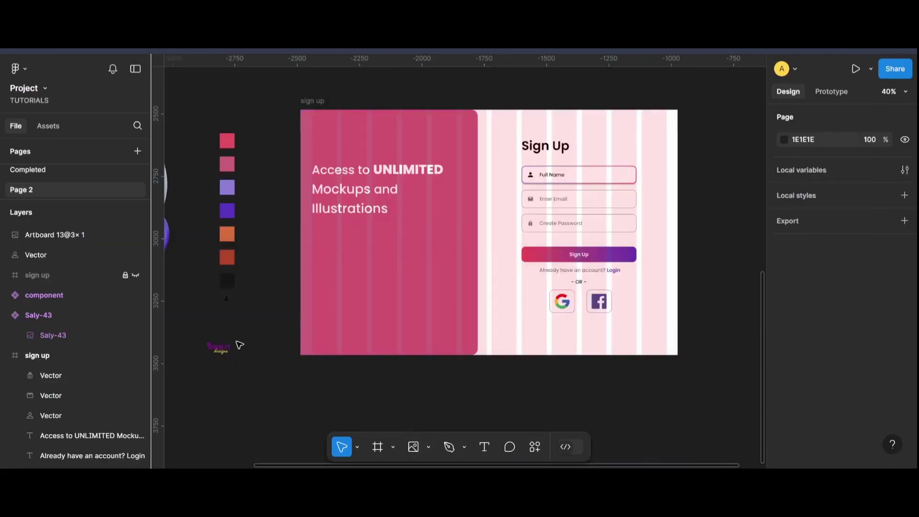
Paste the logo image into the sign up frame and place it in the pink panel's upper-left corner above the headline
{"action": "key", "text": "ctrl+v"}
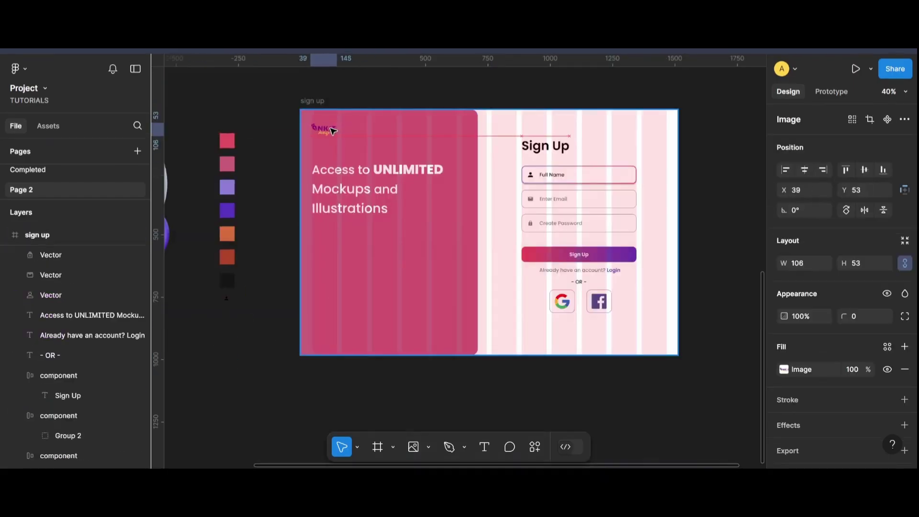
{"action": "scroll", "coordinate": [326, 129], "scroll_direction": "up", "scroll_amount": 3}
{"action": "scroll", "coordinate": [326, 135], "scroll_direction": "up", "scroll_amount": 3}
{"action": "left_click_drag", "start_coordinate": [349, 132], "coordinate": [323, 114]}
{"action": "key", "text": "Escape"}
Duplicate the pink panel's headline below itself and replace the copy's text with "Unlock"
{"action": "left_click", "coordinate": [420, 270]}
{"action": "left_click_drag", "start_coordinate": [421, 270], "coordinate": [418, 386]}
{"action": "key", "text": "Return"}
{"action": "type", "text": "G"}
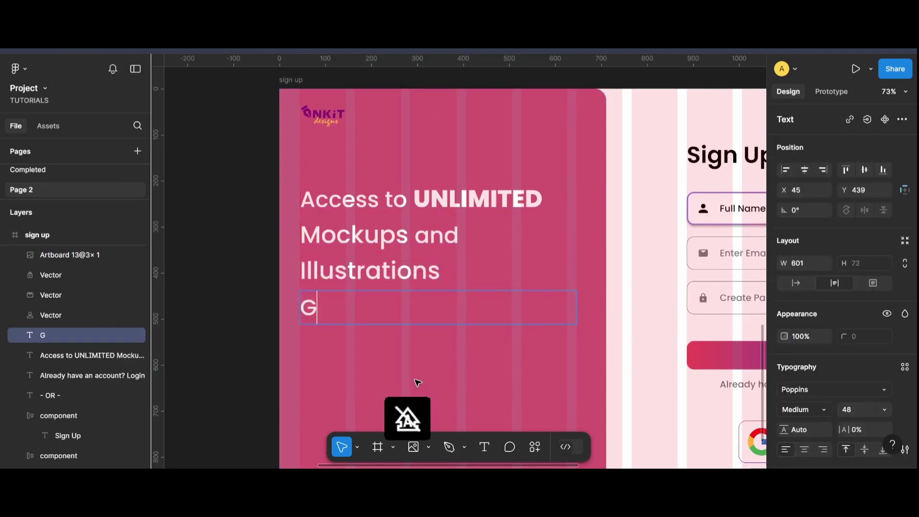
{"action": "type", "text": "et a"}
{"action": "key", "text": "BackSpace"}
{"action": "key", "text": "BackSpace"}
{"action": "key", "text": "BackSpace"}
{"action": "key", "text": "BackSpace"}
{"action": "key", "text": "BackSpace"}
{"action": "type", "text": "un"}
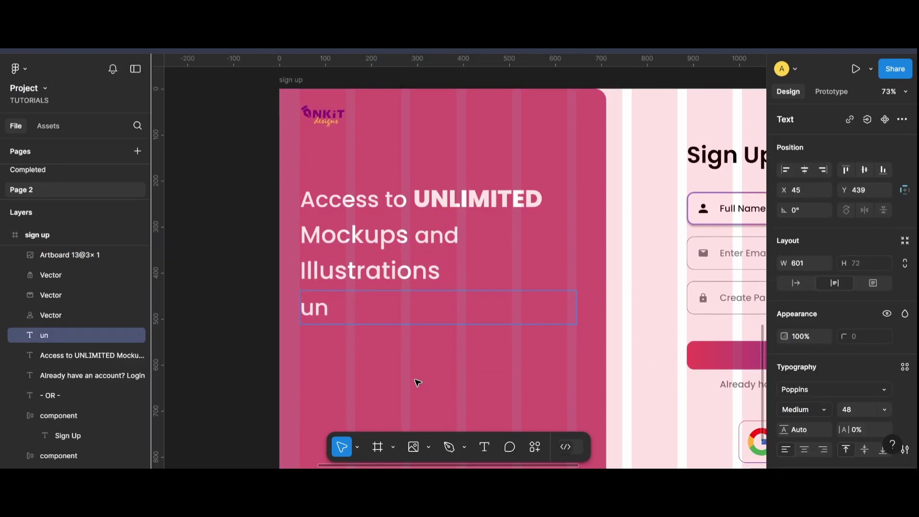
{"action": "key", "text": "BackSpace"}
{"action": "key", "text": "BackSpace"}
{"action": "type", "text": "Unlock "}
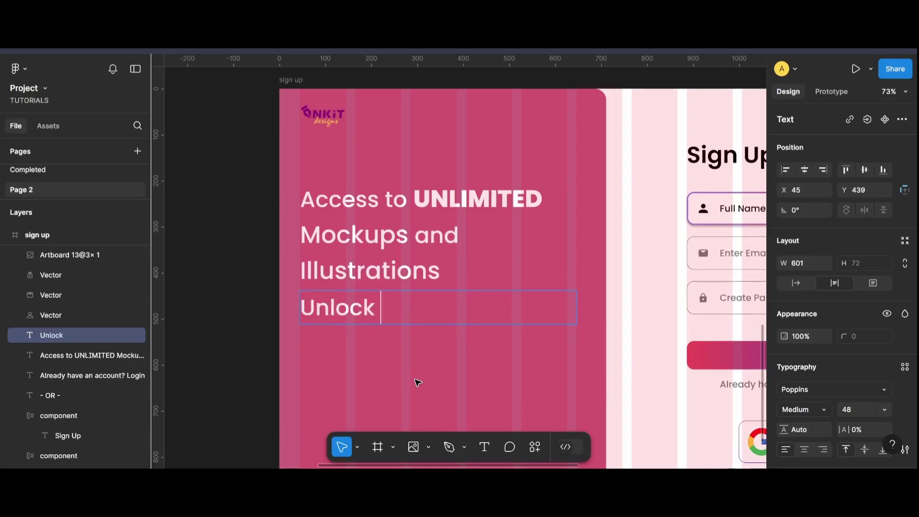
{"action": "type", "text": "5000"}
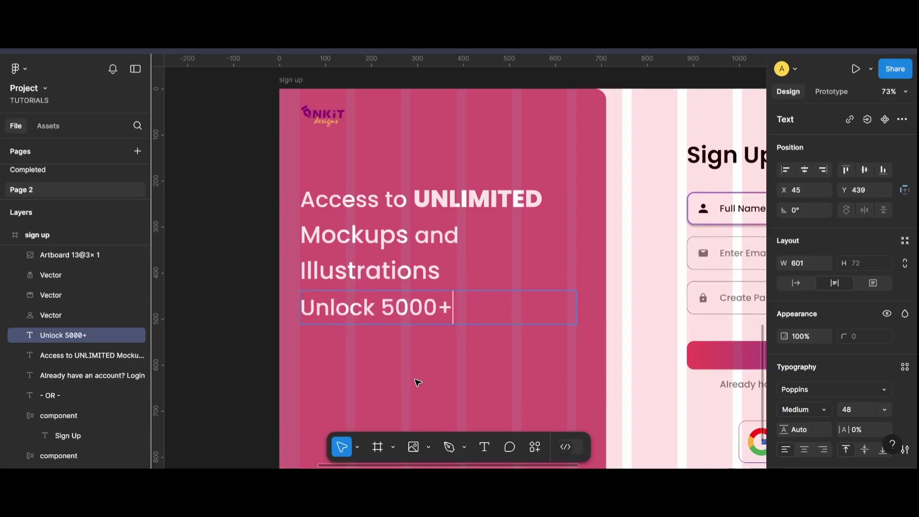
{"action": "type", "text": "+ mockps"}
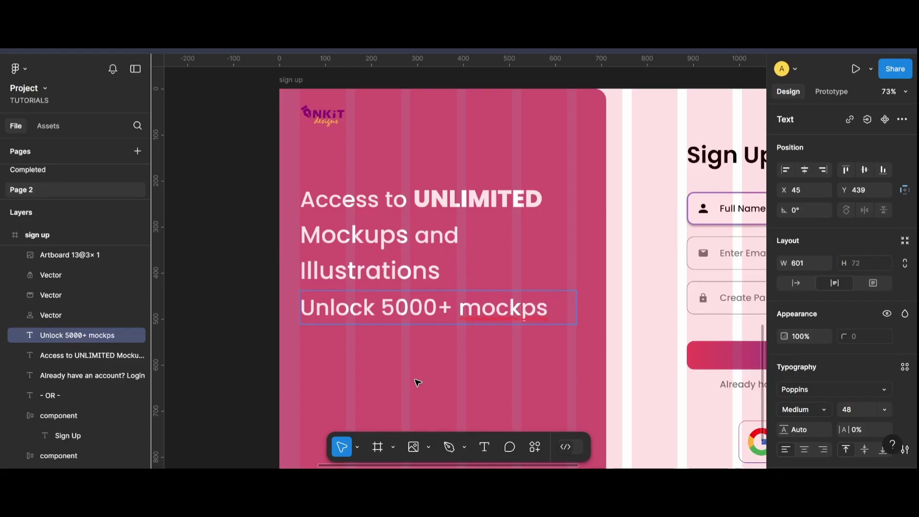
Extend the new line under the headline to read "Unlock 5000+ mockups"
{"action": "key", "text": "BackSpace"}
{"action": "key", "text": "BackSpace"}
{"action": "type", "text": "upa"}
{"action": "key", "text": "BackSpace"}
{"action": "type", "text": "s"}
Set the "Unlock 5000+ mockups" line to font size 28 and position it at Y 449 below the headline
{"action": "triple_click", "coordinate": [511, 308]}
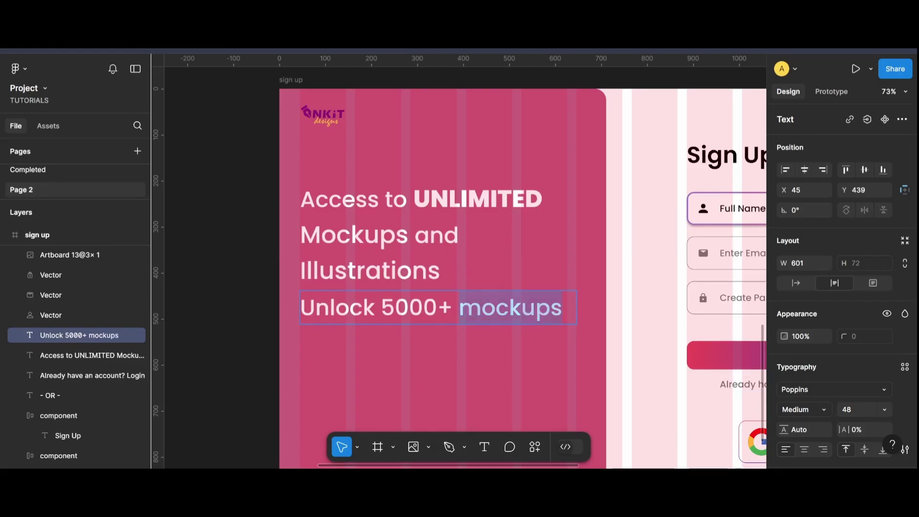
{"action": "left_click", "coordinate": [855, 411]}
{"action": "key", "text": "Down"}
{"action": "key", "text": "Down"}
{"action": "key", "text": "Down"}
{"action": "key", "text": "Down"}
{"action": "key", "text": "Down"}
{"action": "key", "text": "Down"}
{"action": "key", "text": "Down"}
{"action": "key", "text": "Down"}
{"action": "key", "text": "Down"}
{"action": "key", "text": "Down"}
{"action": "key", "text": "Down"}
{"action": "key", "text": "Down"}
{"action": "key", "text": "Down"}
{"action": "key", "text": "Down"}
{"action": "key", "text": "Down"}
{"action": "key", "text": "Down"}
{"action": "key", "text": "Down"}
{"action": "key", "text": "Down"}
{"action": "key", "text": "Down"}
{"action": "key", "text": "Down"}
{"action": "key", "text": "Up"}
{"action": "key", "text": "Up"}
{"action": "key", "text": "Down"}
{"action": "key", "text": "Down"}
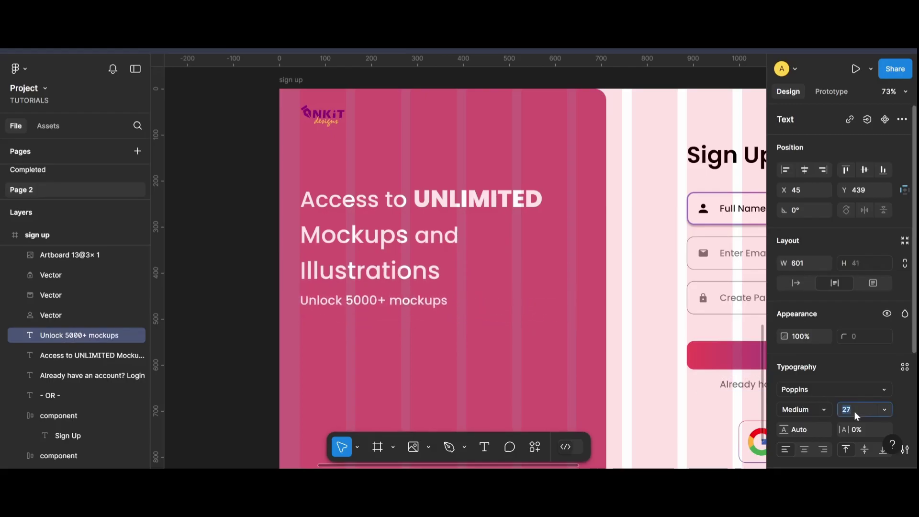
{"action": "key", "text": "Up"}
{"action": "key", "text": "Up"}
{"action": "key", "text": "Escape"}
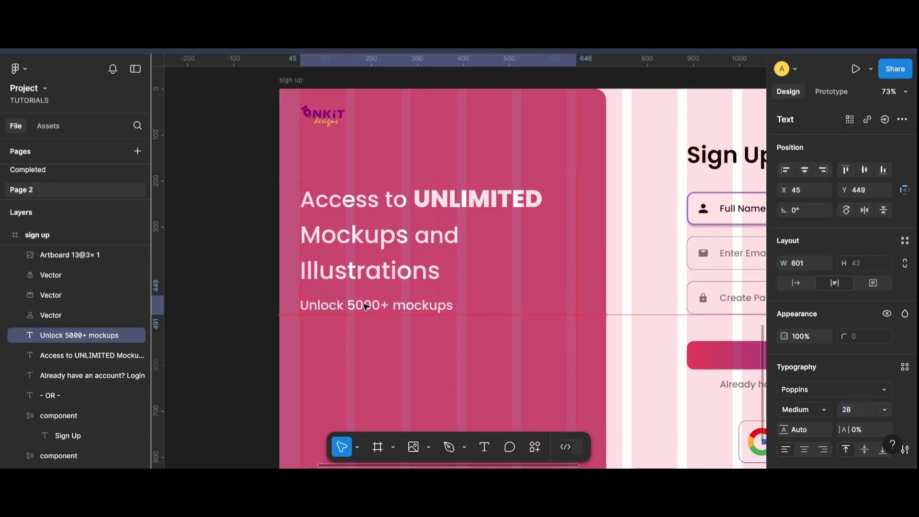
Add "and 3D illustrations" to the end of the "Unlock 5000+ mockups" line
{"action": "type", "text": "and 3D illustrations"}
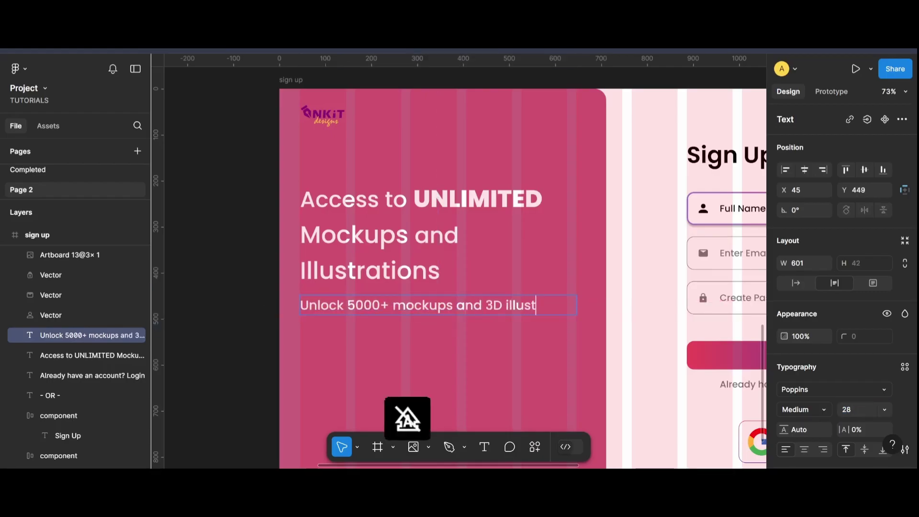